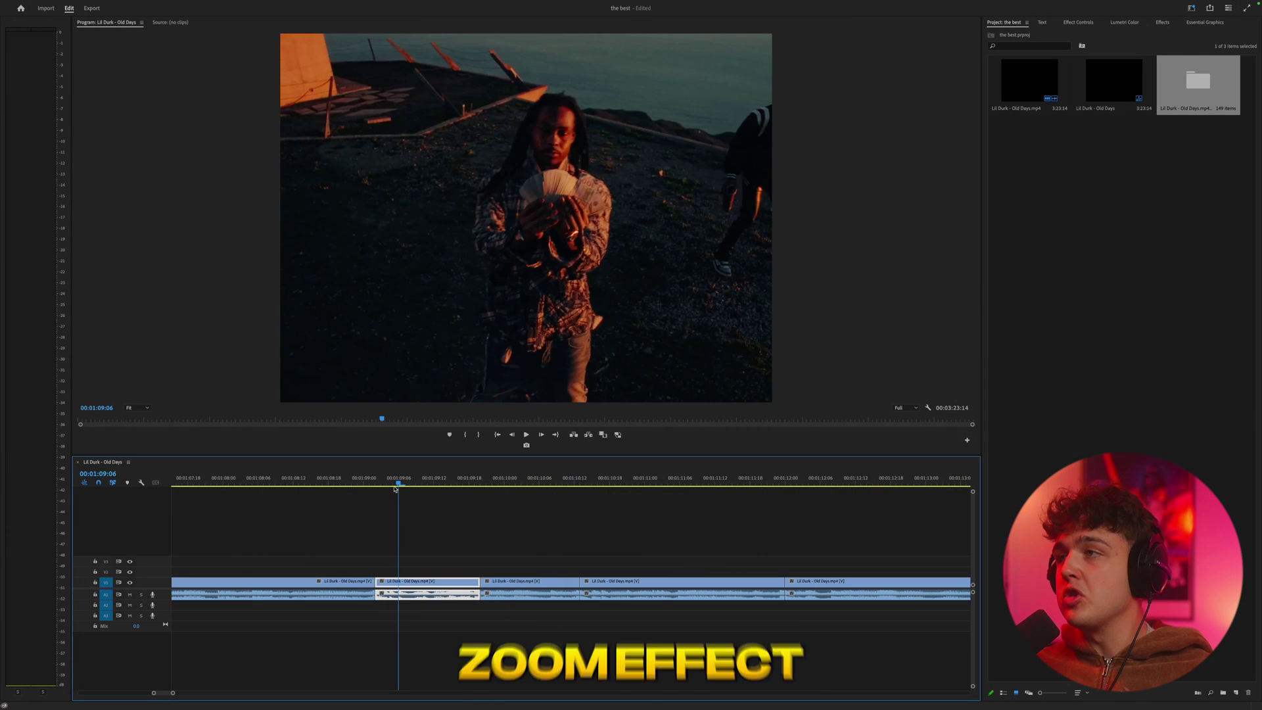
- Create a 1440 × 1080, 23.976 fps adjustment layer and place it on the track above the clip under the playhead
{"action": "right_click", "coordinate": [1049, 226]}
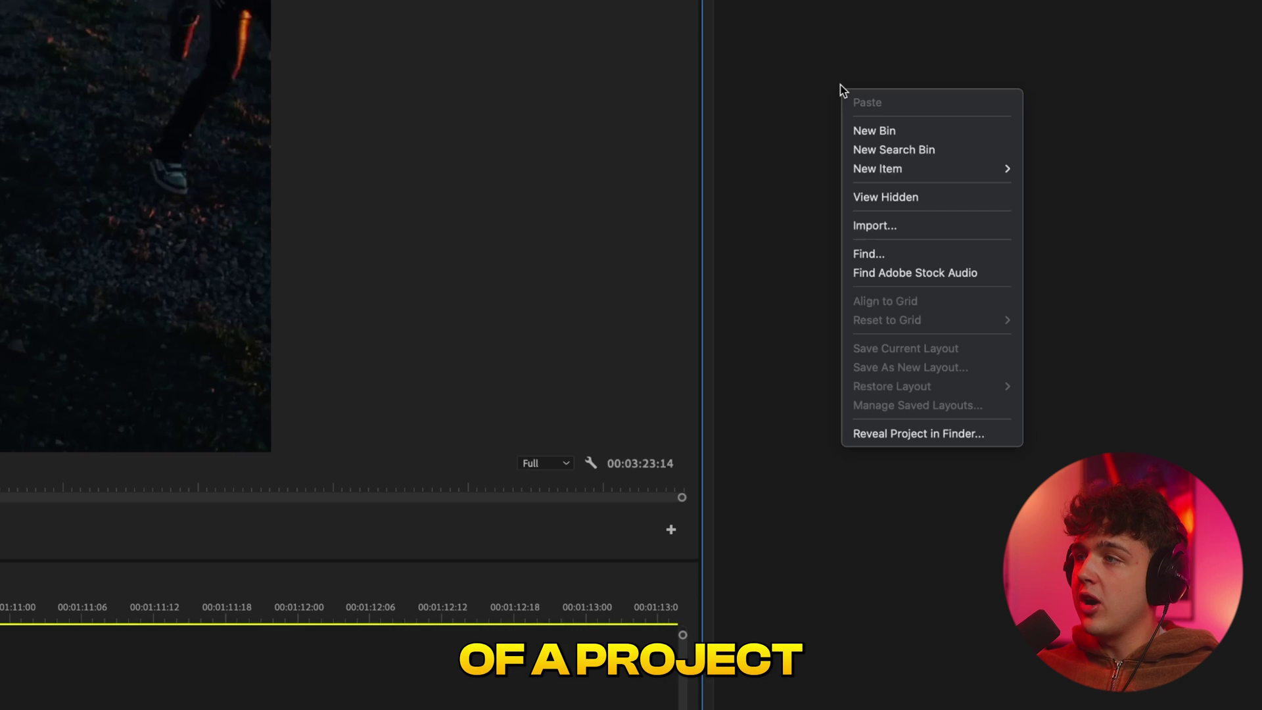
{"action": "mouse_move", "coordinate": [882, 169]}
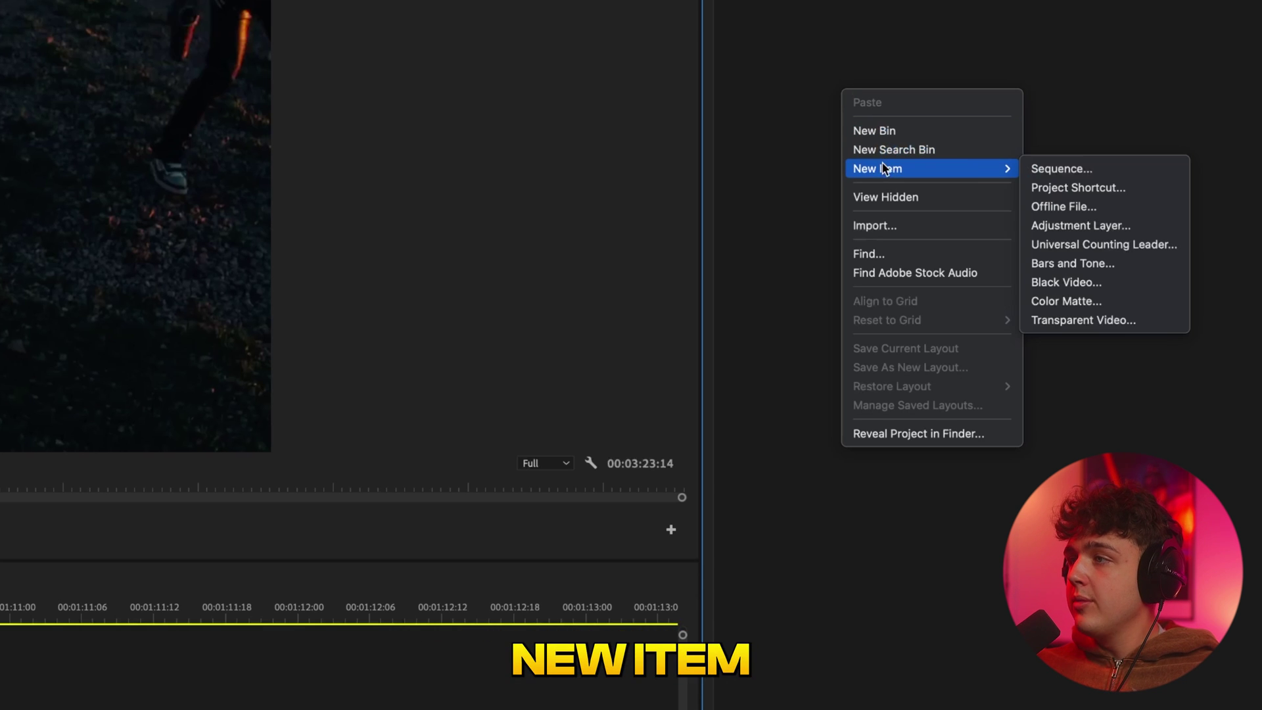
{"action": "left_click", "coordinate": [1114, 226]}
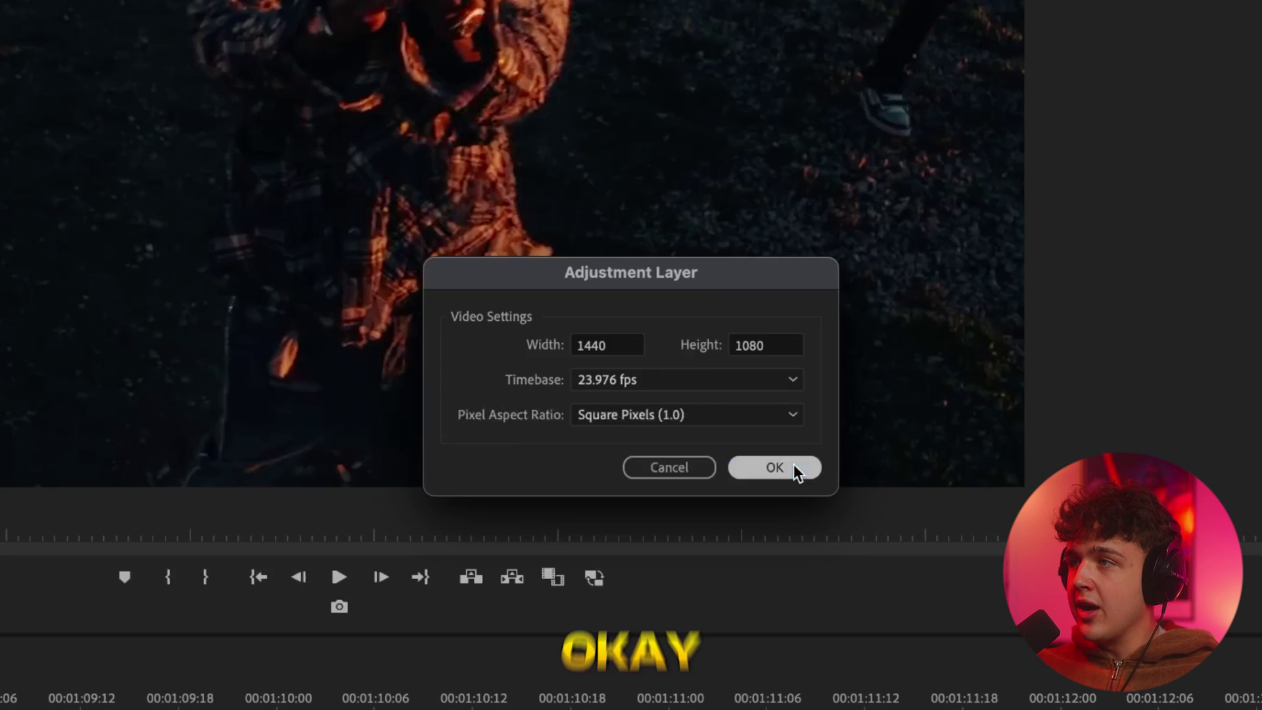
{"action": "left_click", "coordinate": [774, 467]}
{"action": "left_click_drag", "start_coordinate": [1222, 77], "coordinate": [480, 571]}
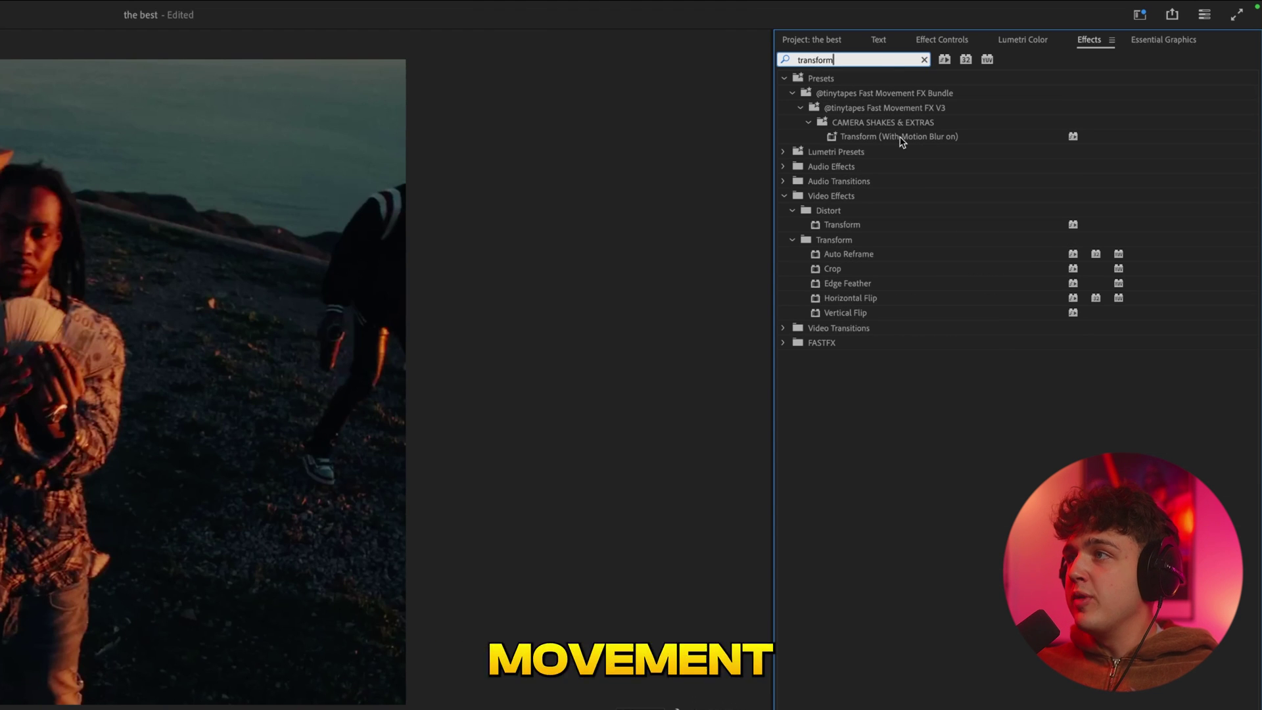
- Apply the Transform effect from the Distort video effects to the adjustment layer
{"action": "left_click", "coordinate": [901, 139]}
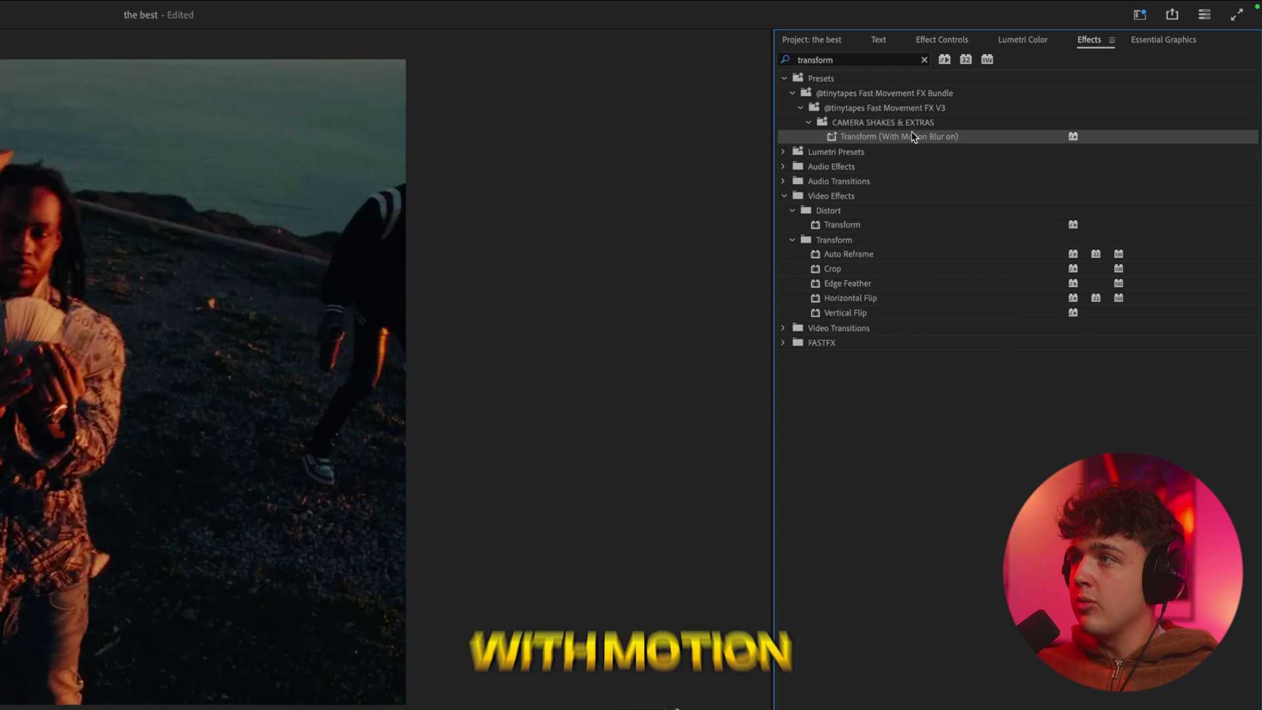
{"action": "left_click", "coordinate": [848, 225]}
{"action": "left_click_drag", "start_coordinate": [830, 230], "coordinate": [450, 568]}
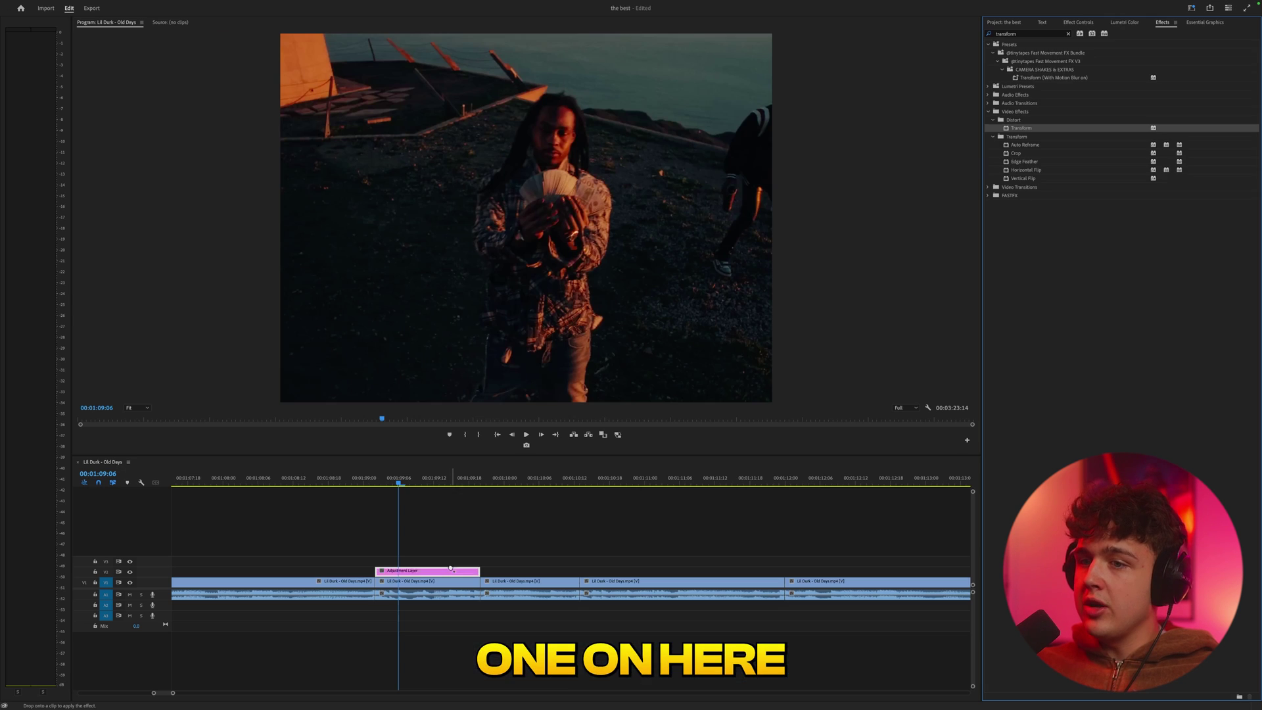
- Keyframe the adjustment layer's Transform Scale from 100 at 00:01:09:12 to 134 at 00:01:09:16
{"action": "left_click", "coordinate": [1079, 23]}
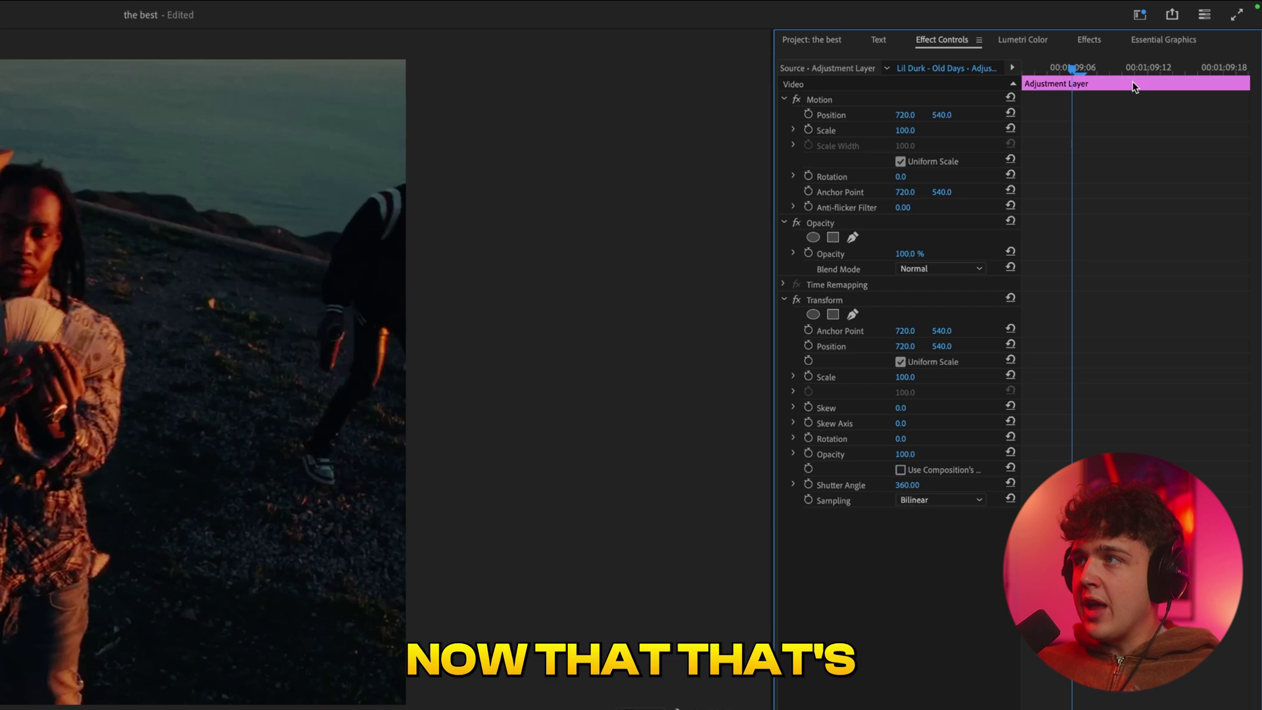
{"action": "left_click_drag", "start_coordinate": [1046, 71], "coordinate": [1000, 70]}
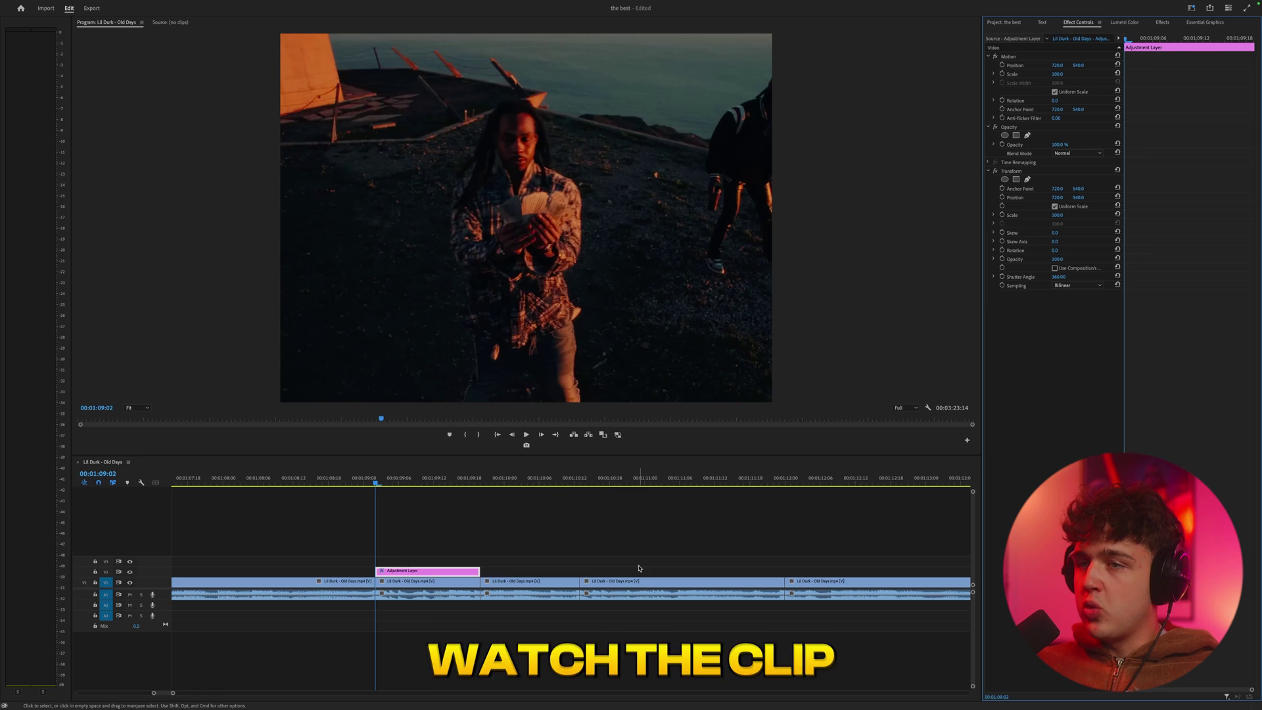
{"action": "key", "text": "space"}
{"action": "key", "text": "space"}
{"action": "left_click", "coordinate": [370, 479]}
{"action": "key", "text": "space"}
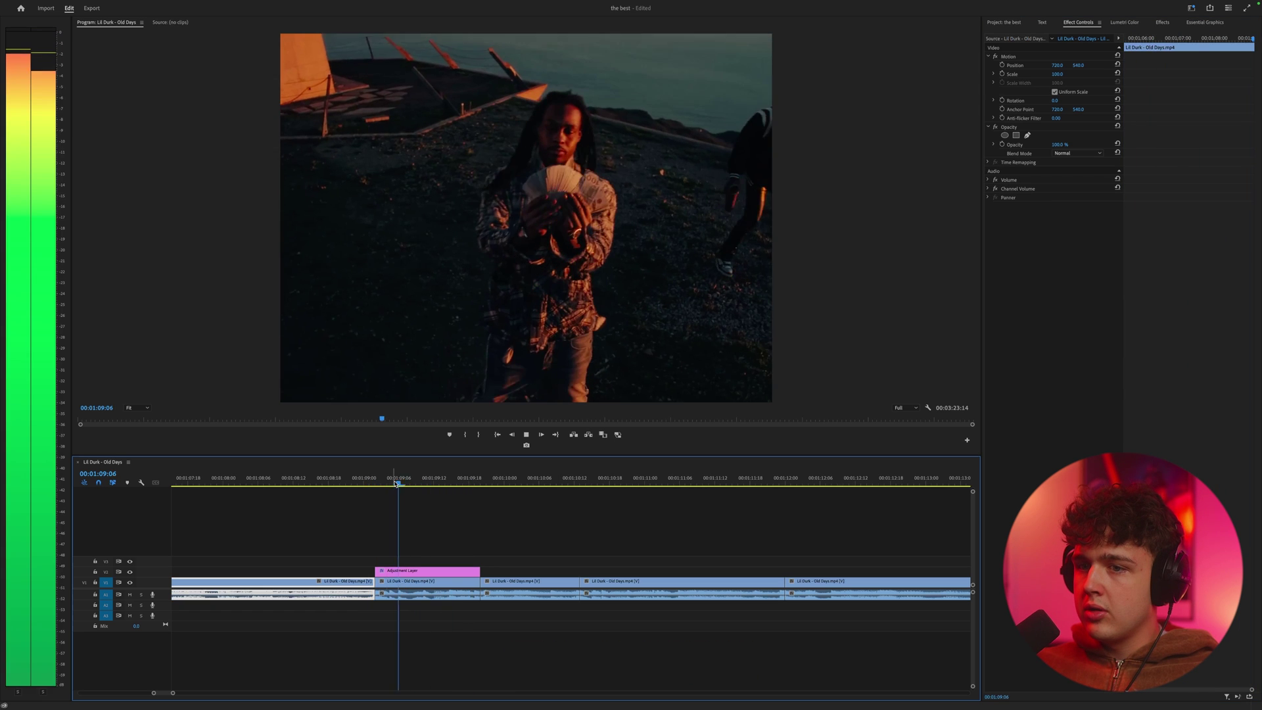
{"action": "key", "text": "space"}
{"action": "left_click", "coordinate": [440, 571]}
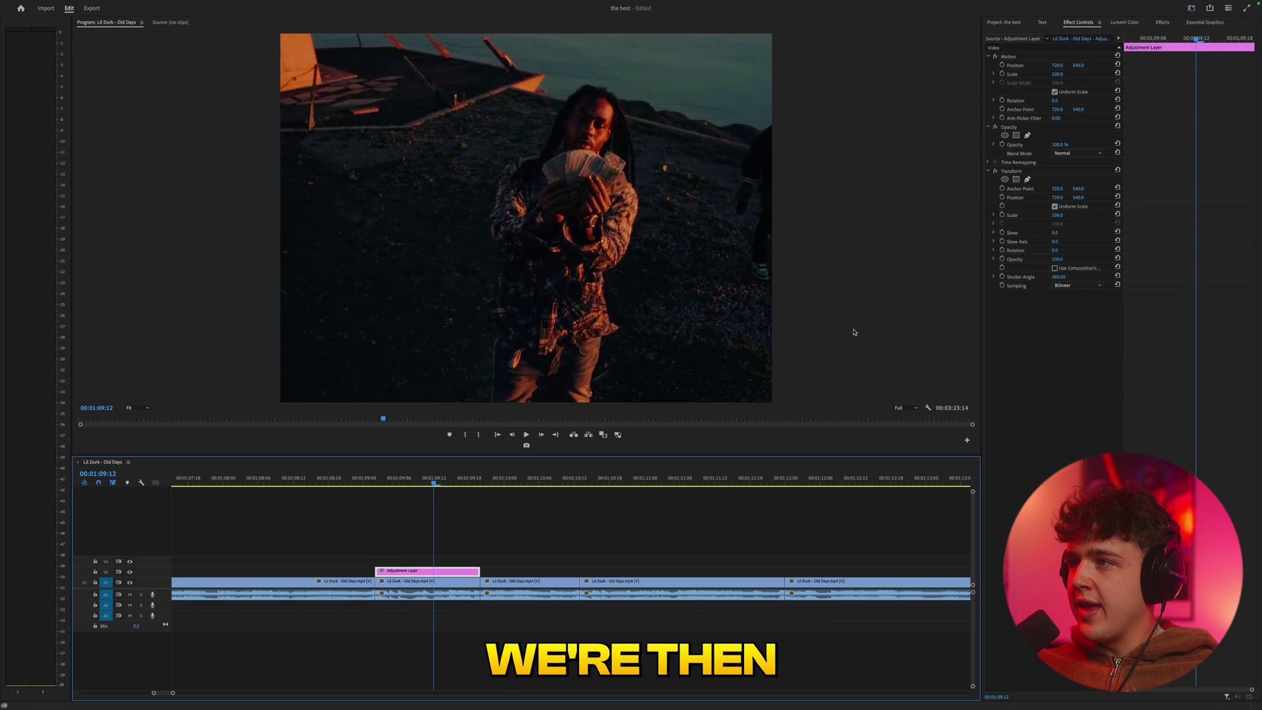
{"action": "left_click", "coordinate": [1002, 215]}
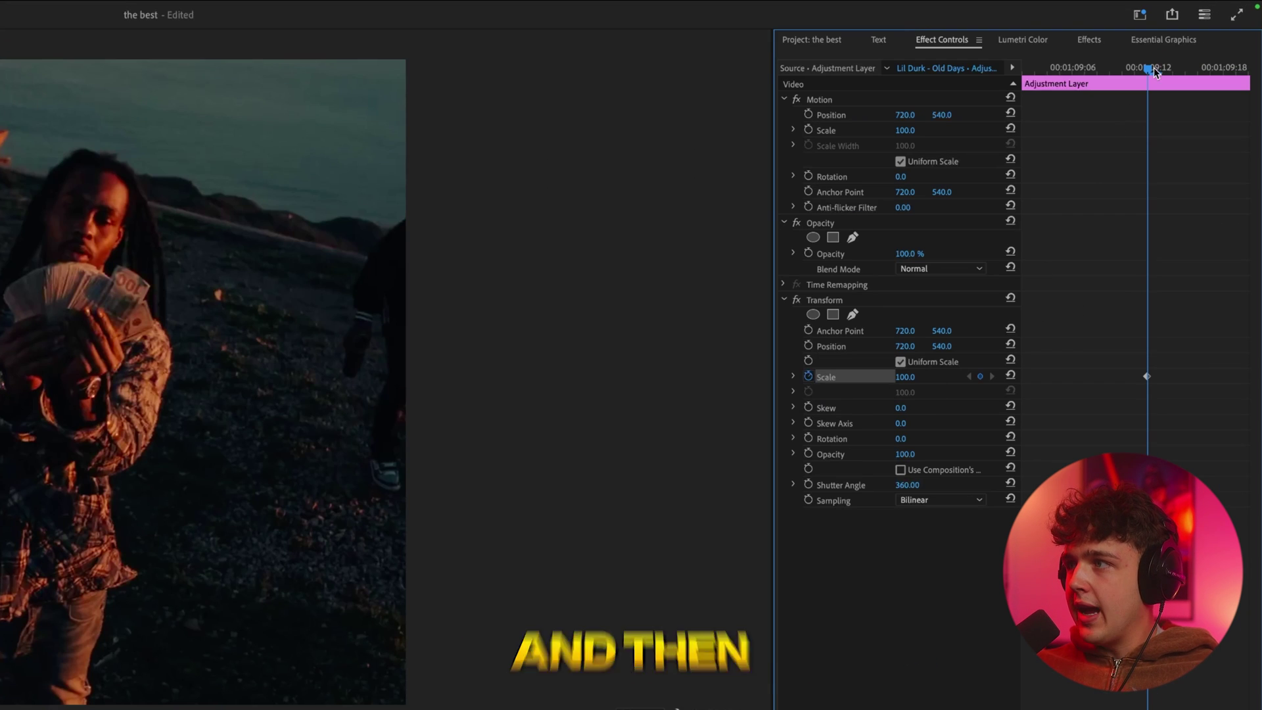
{"action": "left_click_drag", "start_coordinate": [1153, 67], "coordinate": [1199, 77]}
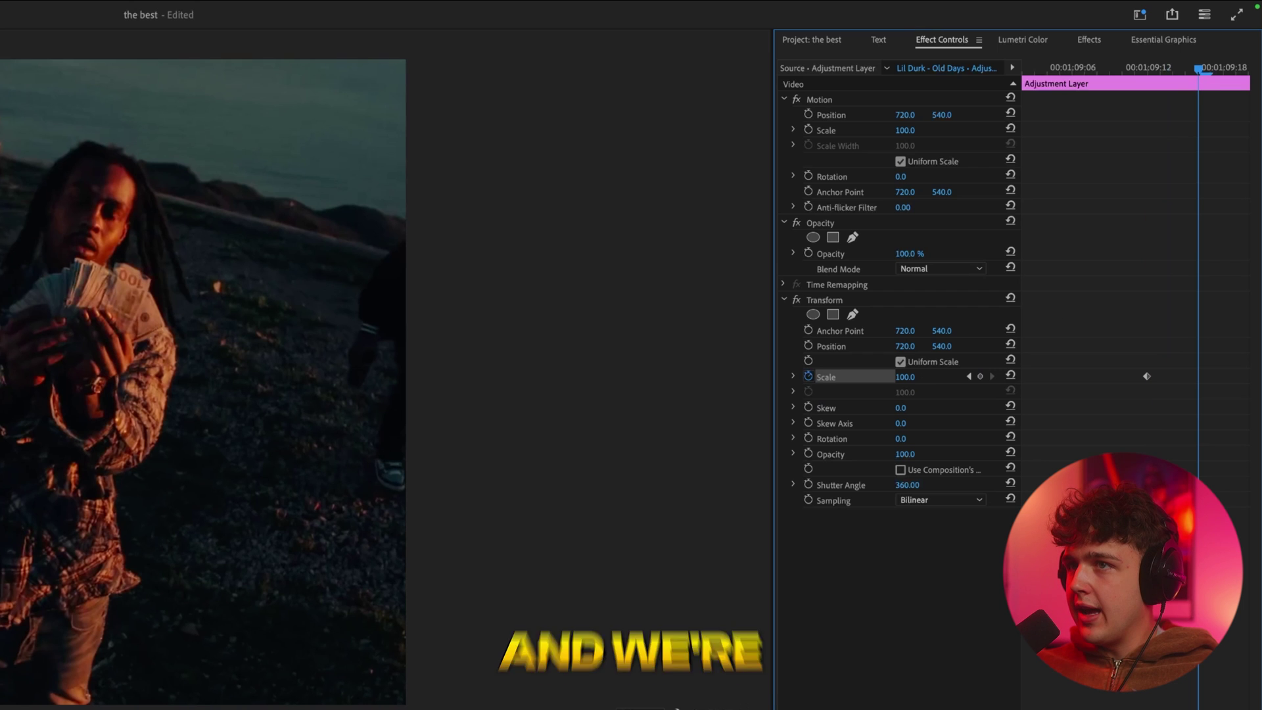
{"action": "left_click_drag", "start_coordinate": [905, 377], "coordinate": [962, 376]}
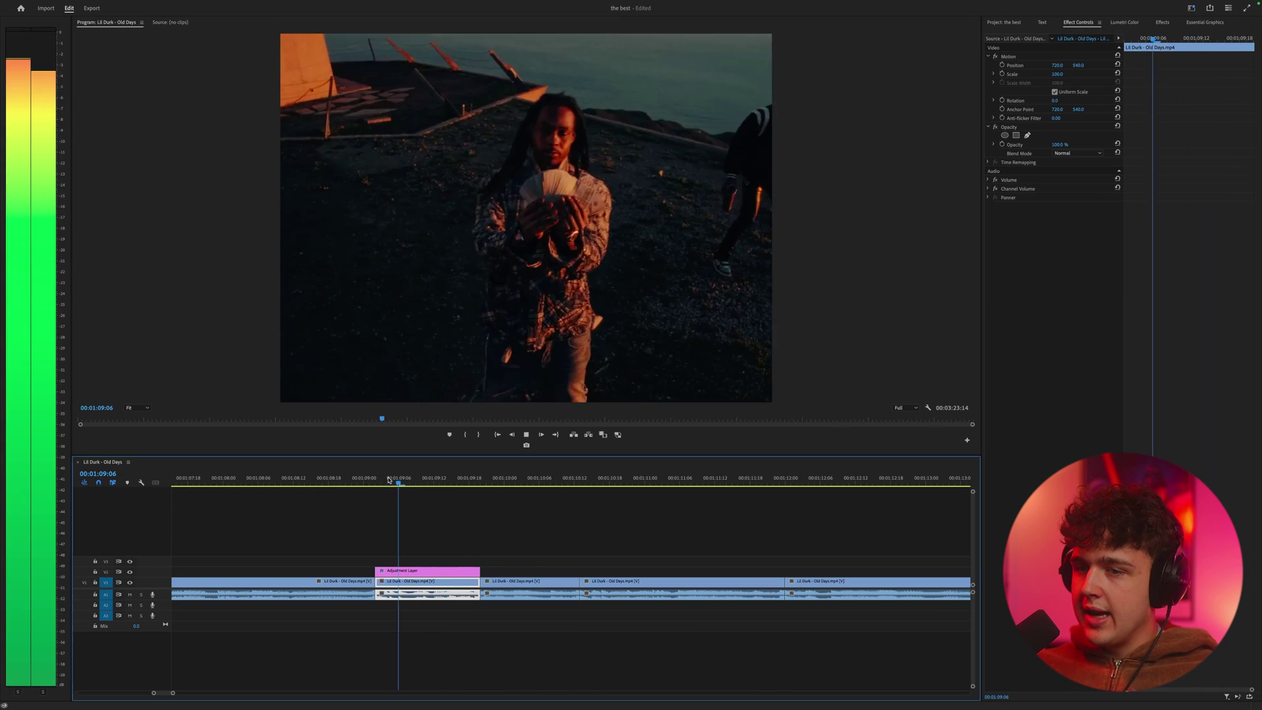
- Move the adjustment layer's two Transform Scale keyframes earlier in the clip and closer together
{"action": "left_click", "coordinate": [427, 571]}
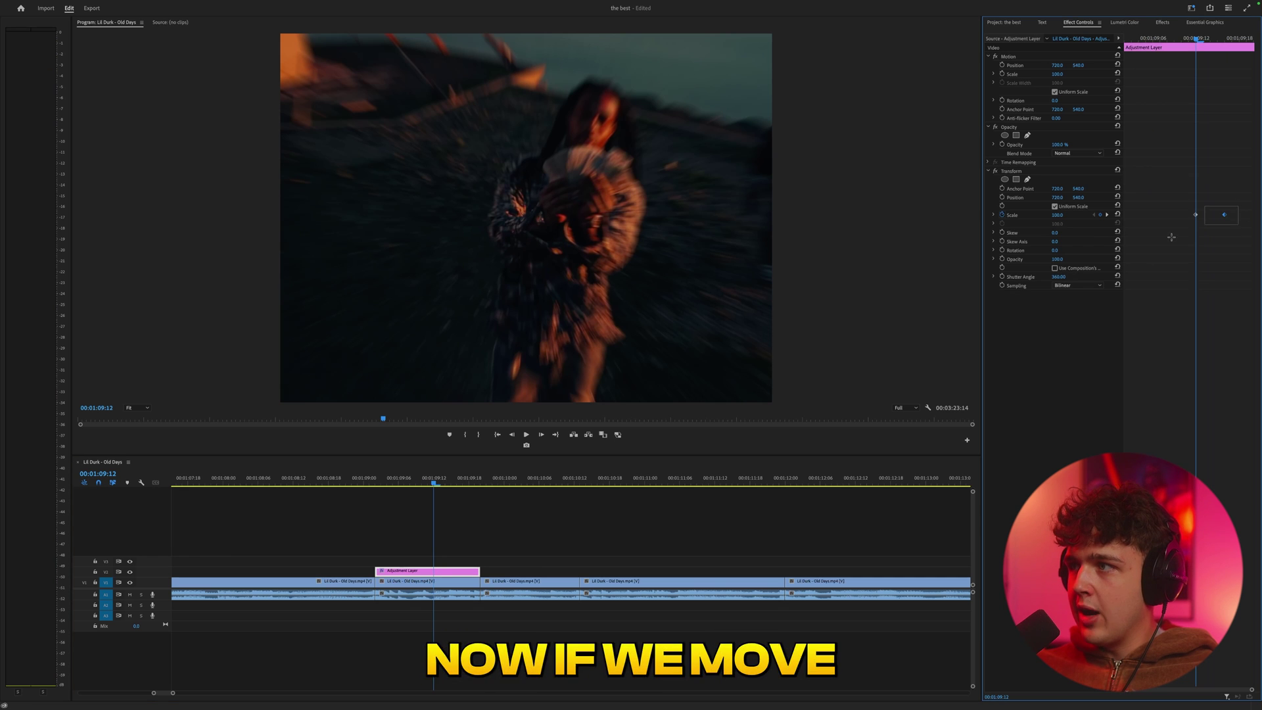
{"action": "left_click_drag", "start_coordinate": [1171, 236], "coordinate": [1179, 220]}
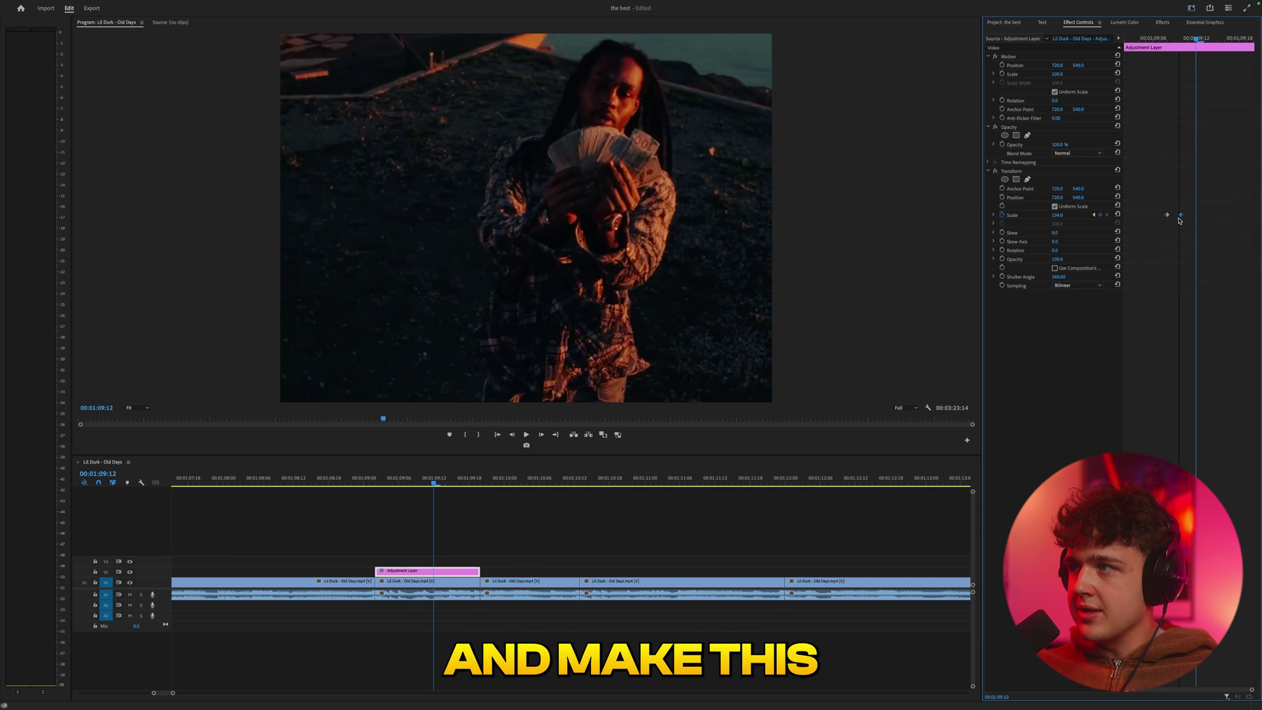
- Replay the clip under the adjustment layer several times from about 00:01:09:03 to check the zoom and its motion
{"action": "left_click", "coordinate": [364, 484]}
{"action": "key", "text": "space"}
{"action": "left_click", "coordinate": [382, 483]}
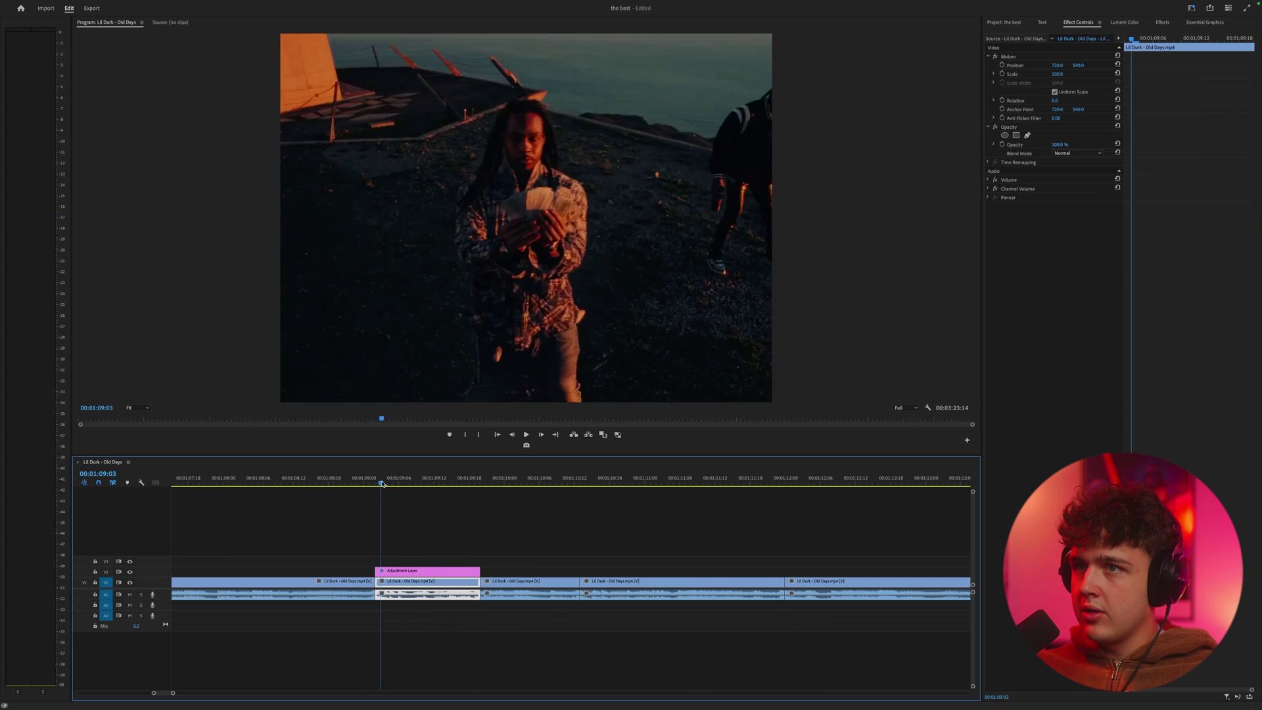
{"action": "key", "text": "space"}
{"action": "left_click", "coordinate": [383, 484]}
{"action": "key", "text": "space"}
{"action": "left_click", "coordinate": [383, 484]}
{"action": "key", "text": "space"}
{"action": "left_click", "coordinate": [383, 483]}
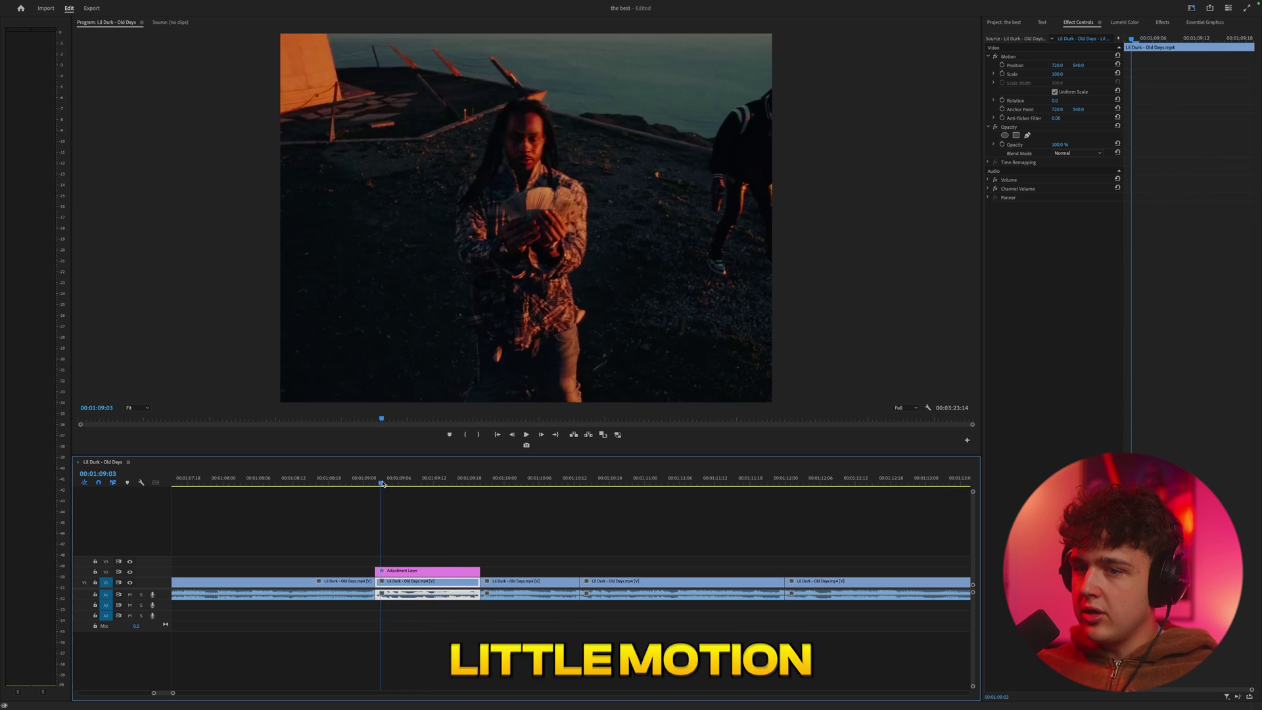
- Move the adjustment layer over the red-cap clip around 00:01:11:02, spanning that clip's length, and play it
{"action": "scroll", "coordinate": [685, 540], "scroll_direction": "down", "scroll_amount": 5}
{"action": "left_click_drag", "start_coordinate": [671, 483], "coordinate": [676, 485]}
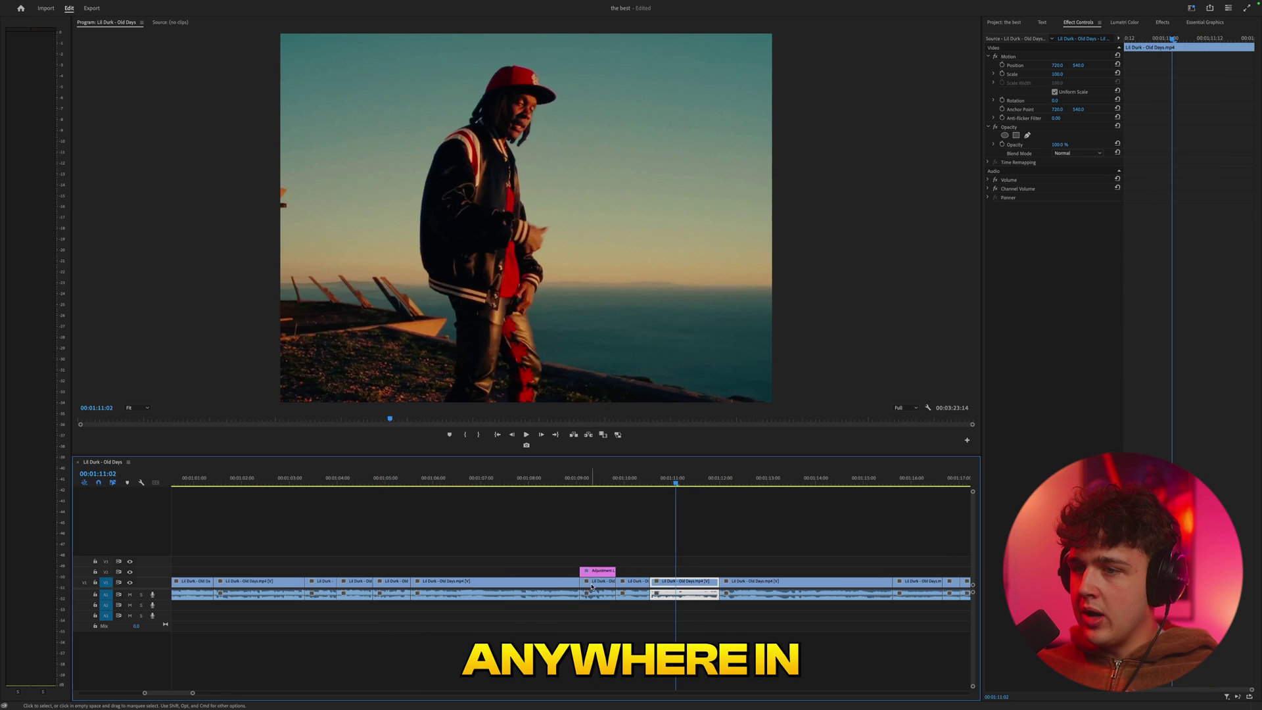
{"action": "left_click_drag", "start_coordinate": [595, 571], "coordinate": [666, 571]}
{"action": "left_click", "coordinate": [643, 482]}
{"action": "key", "text": "space"}
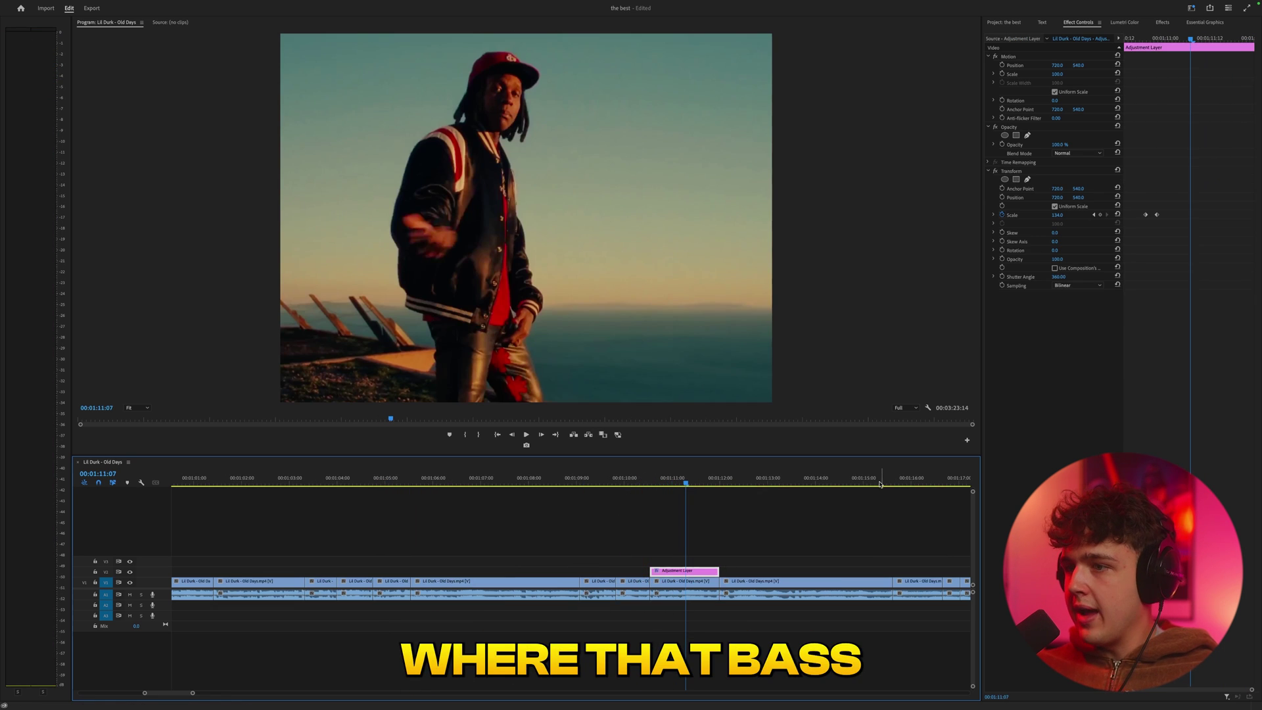
- Shift both Scale keyframes together to around 00:01:11:06, on the bass hit, and replay the clip to check the timing
{"action": "scroll", "coordinate": [757, 544], "scroll_direction": "up", "scroll_amount": 5}
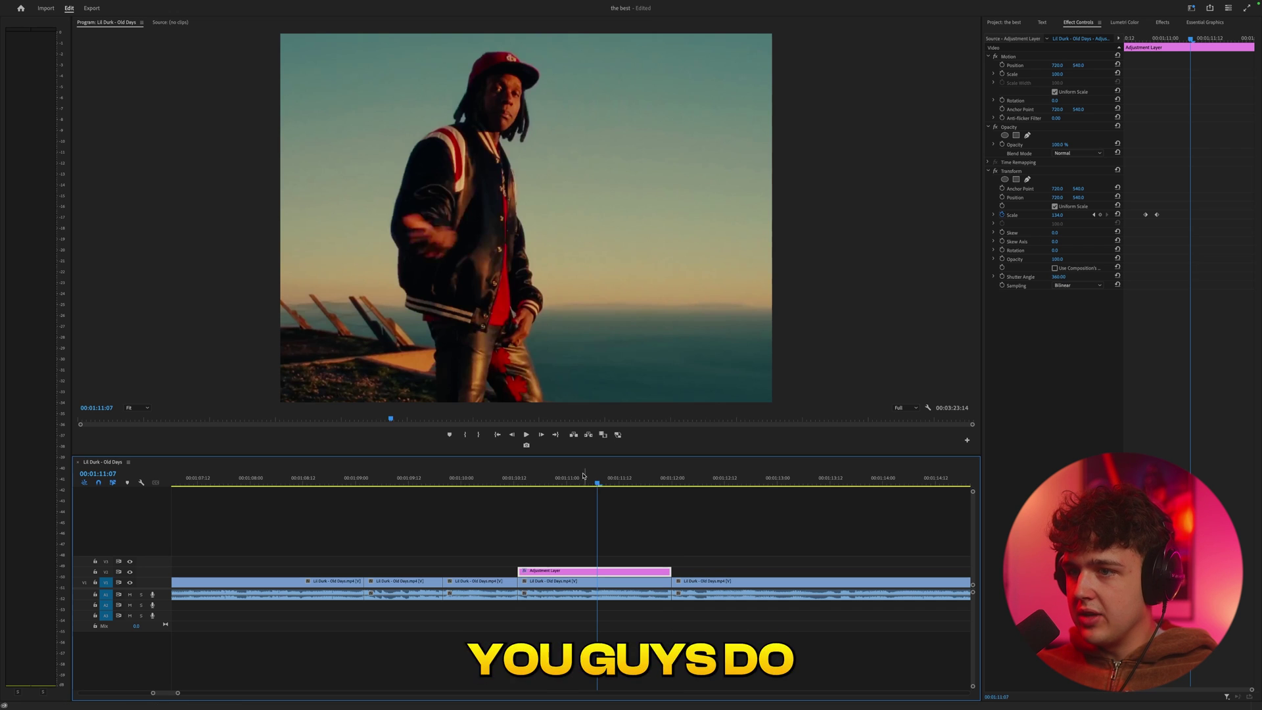
{"action": "key", "text": "Up"}
{"action": "key", "text": "space"}
{"action": "key", "text": "space"}
{"action": "left_click", "coordinate": [1160, 220]}
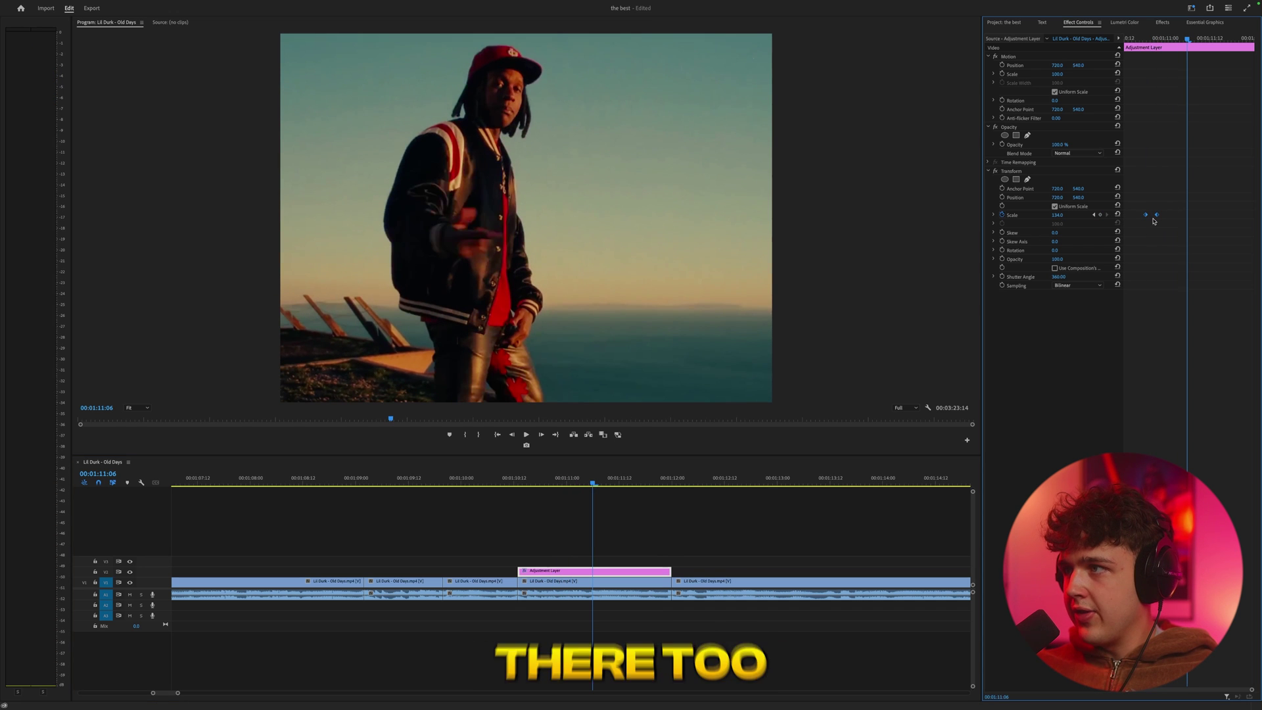
{"action": "left_click_drag", "start_coordinate": [1183, 218], "coordinate": [1192, 219]}
{"action": "left_click", "coordinate": [531, 478]}
{"action": "key", "text": "space"}
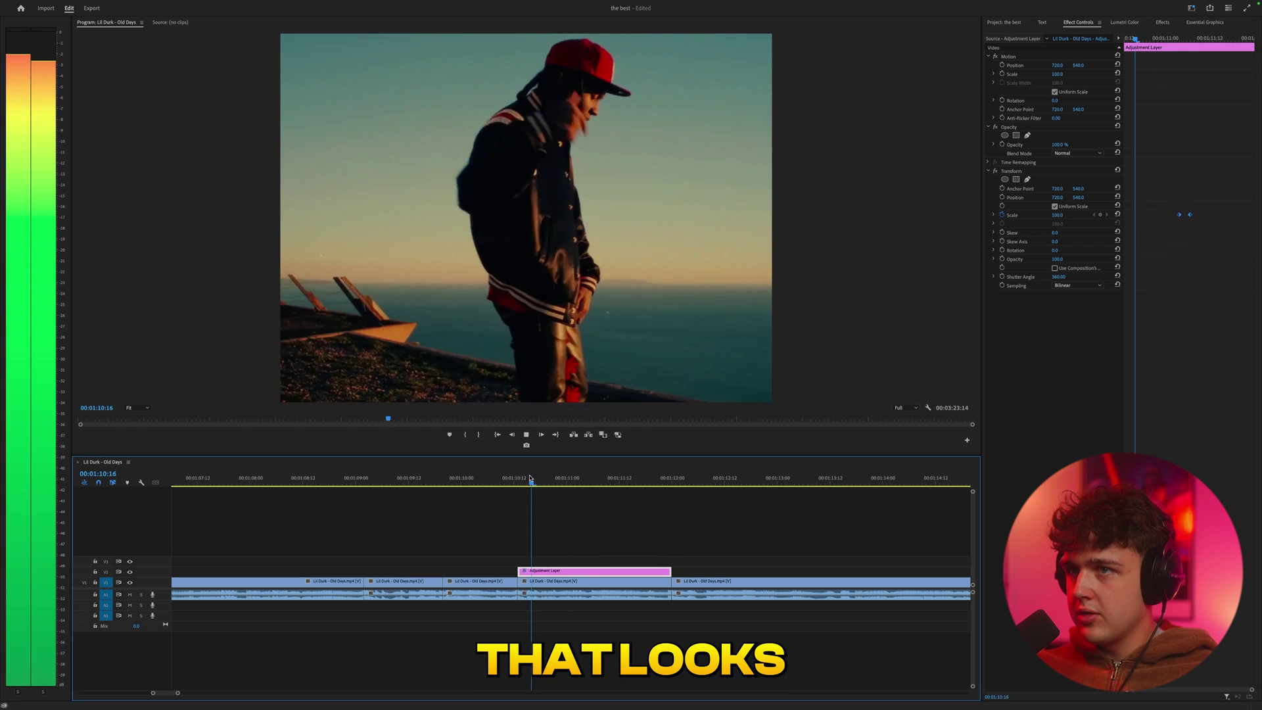
{"action": "left_click", "coordinate": [530, 478]}
{"action": "left_click", "coordinate": [530, 478]}
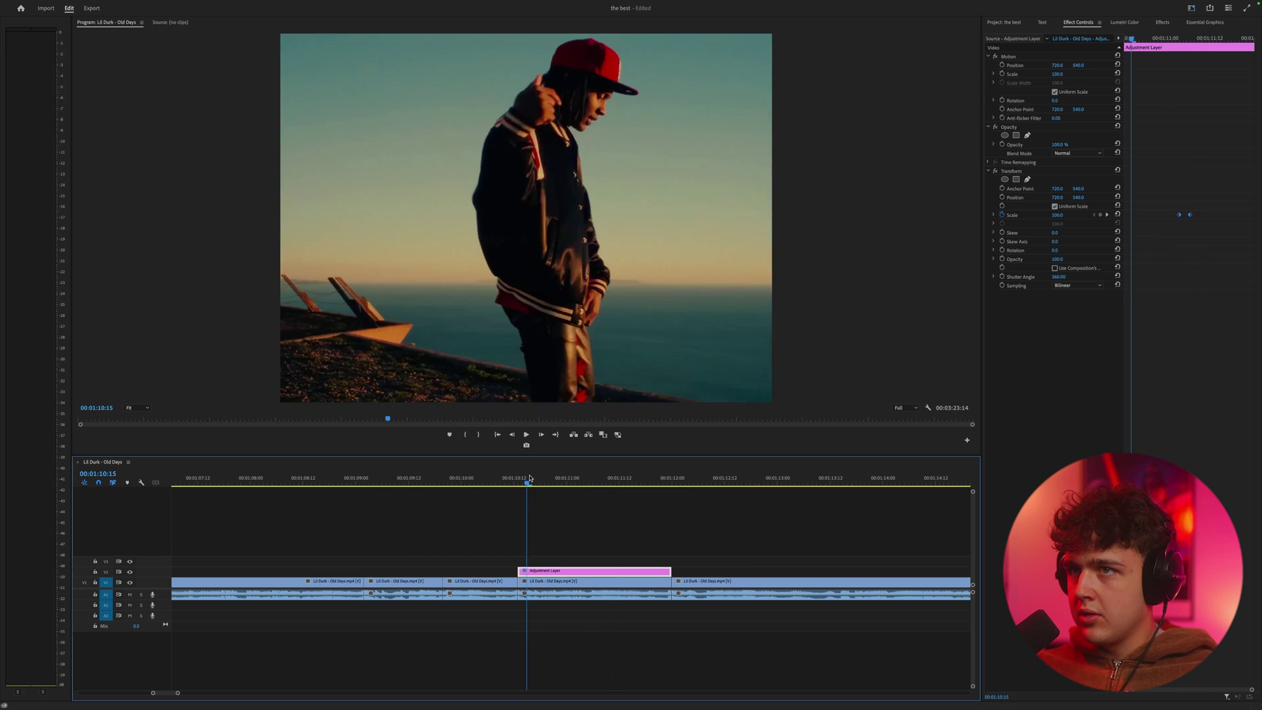
{"action": "key", "text": "space"}
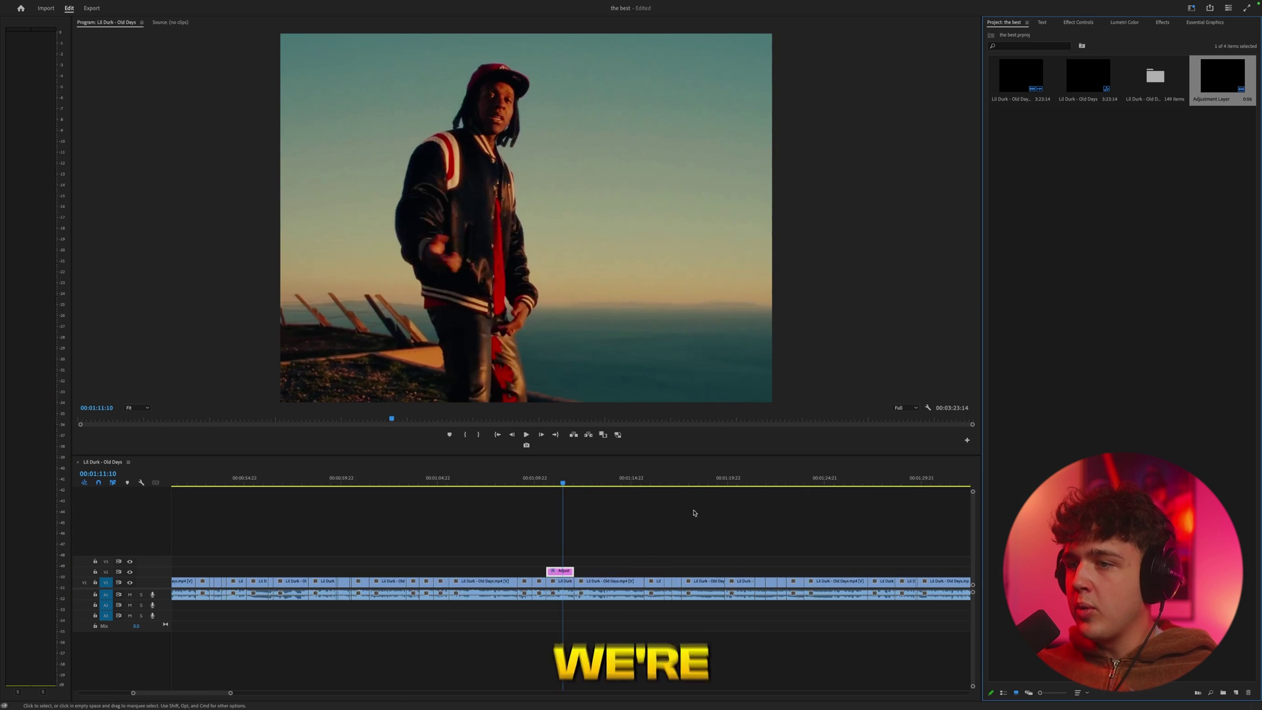
- Place the six-frame adjustment layer over the cut just after 00:01:15:12 and duplicate it over the next five cuts
{"action": "left_click_drag", "start_coordinate": [524, 487], "coordinate": [605, 487]}
{"action": "scroll", "coordinate": [631, 526], "scroll_direction": "up", "scroll_amount": 3}
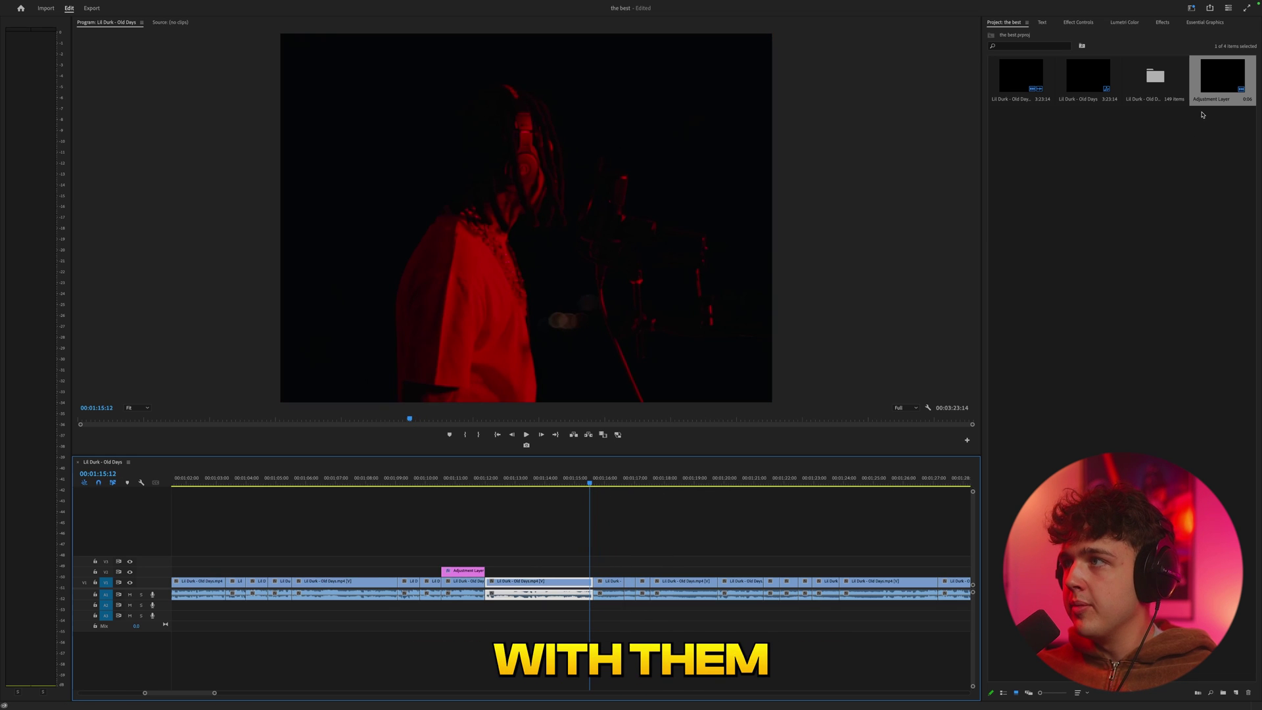
{"action": "left_click_drag", "start_coordinate": [1221, 79], "coordinate": [592, 568]}
{"action": "key", "text": "="}
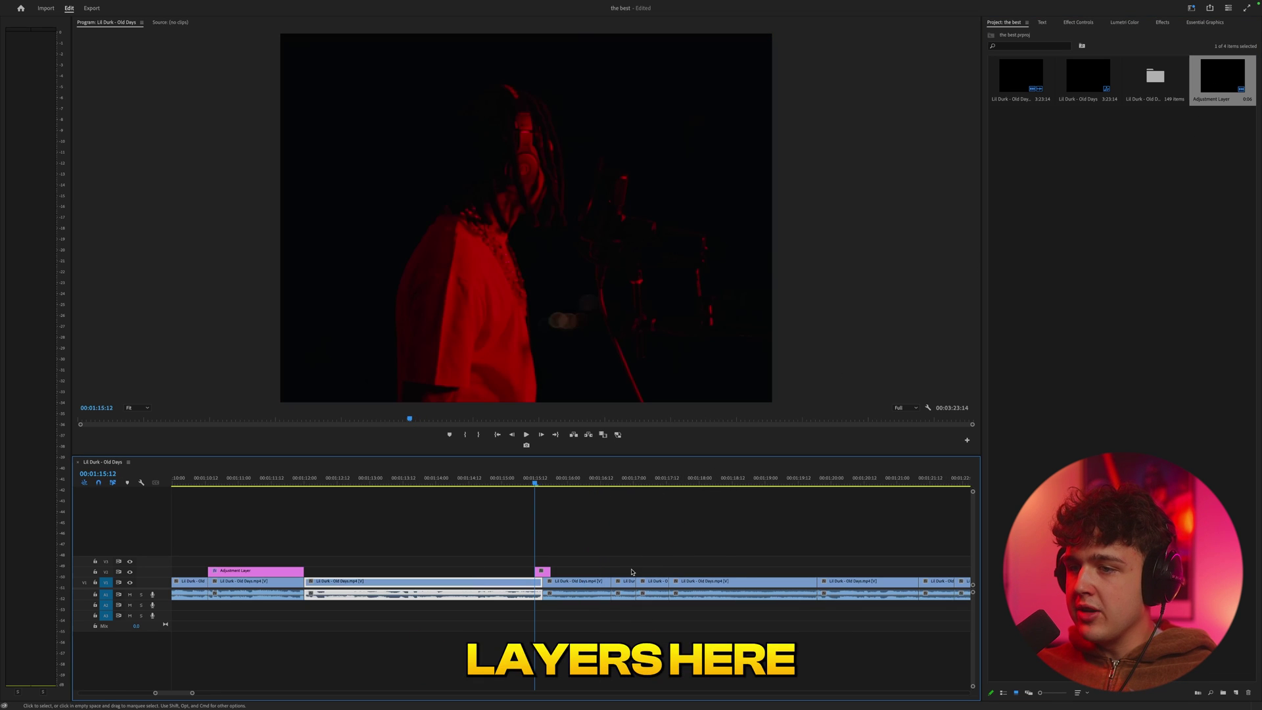
{"action": "left_click", "coordinate": [544, 572]}
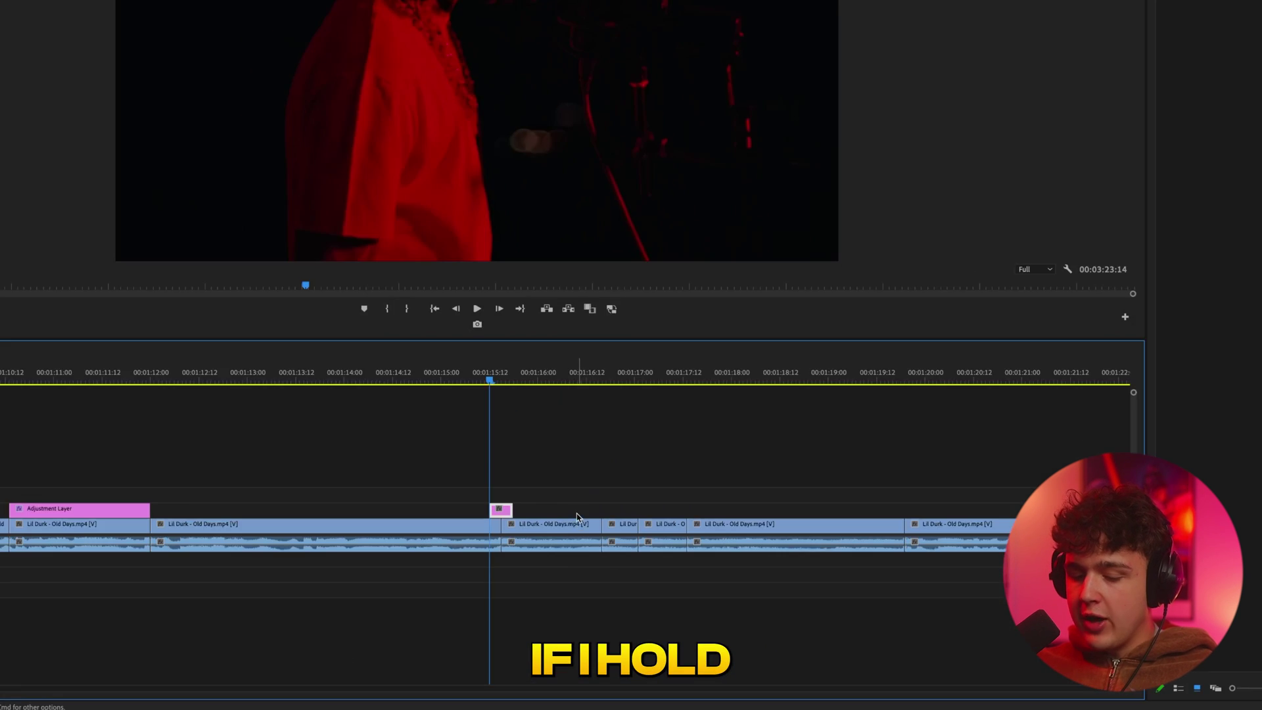
{"action": "left_click_drag", "start_coordinate": [504, 515], "coordinate": [1058, 508]}
- Play the sequence from 00:01:15:10 to 00:01:20:15 to review the cuts covered by the short adjustment layers
{"action": "left_click", "coordinate": [482, 368]}
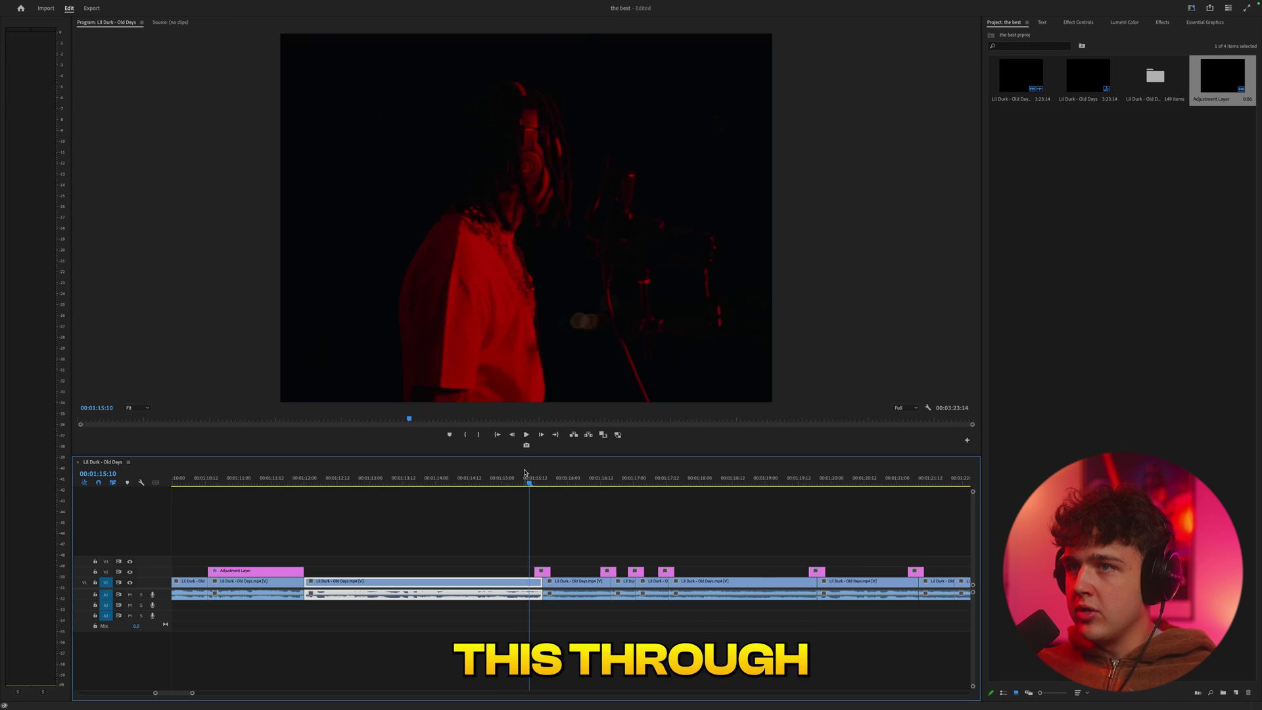
{"action": "key", "text": "space"}
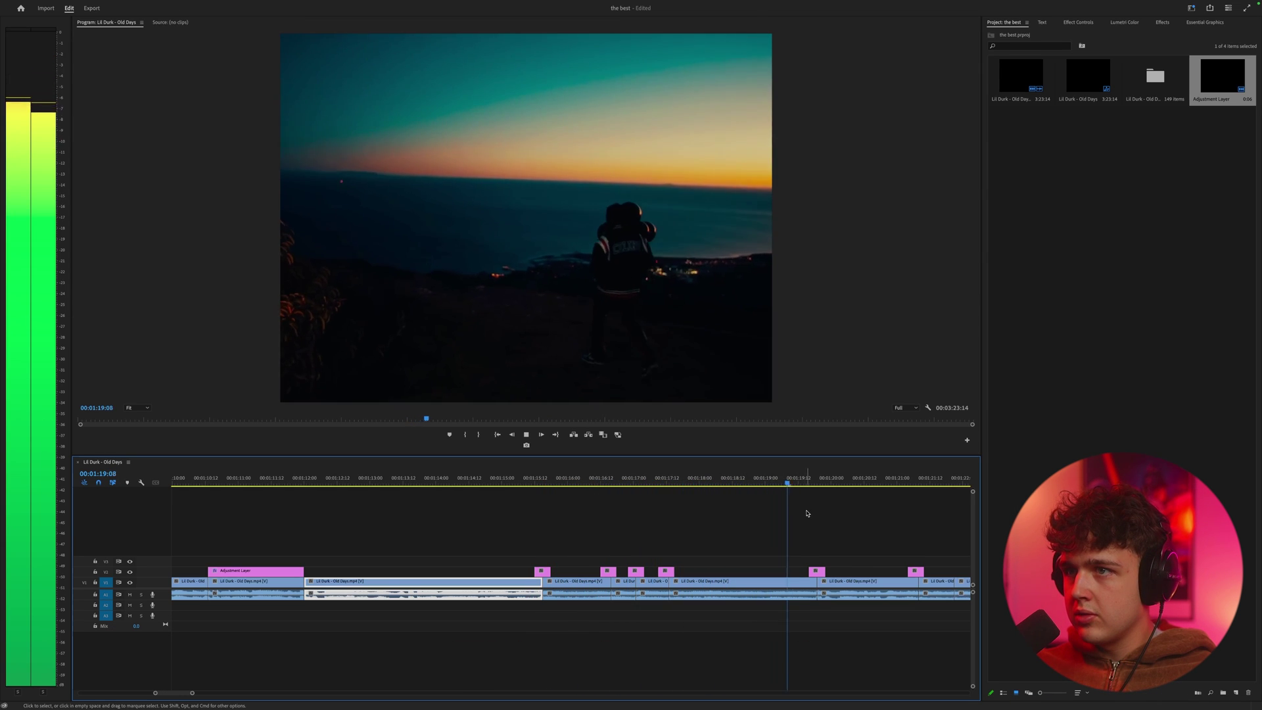
{"action": "key", "text": "d"}
{"action": "key", "text": "space"}
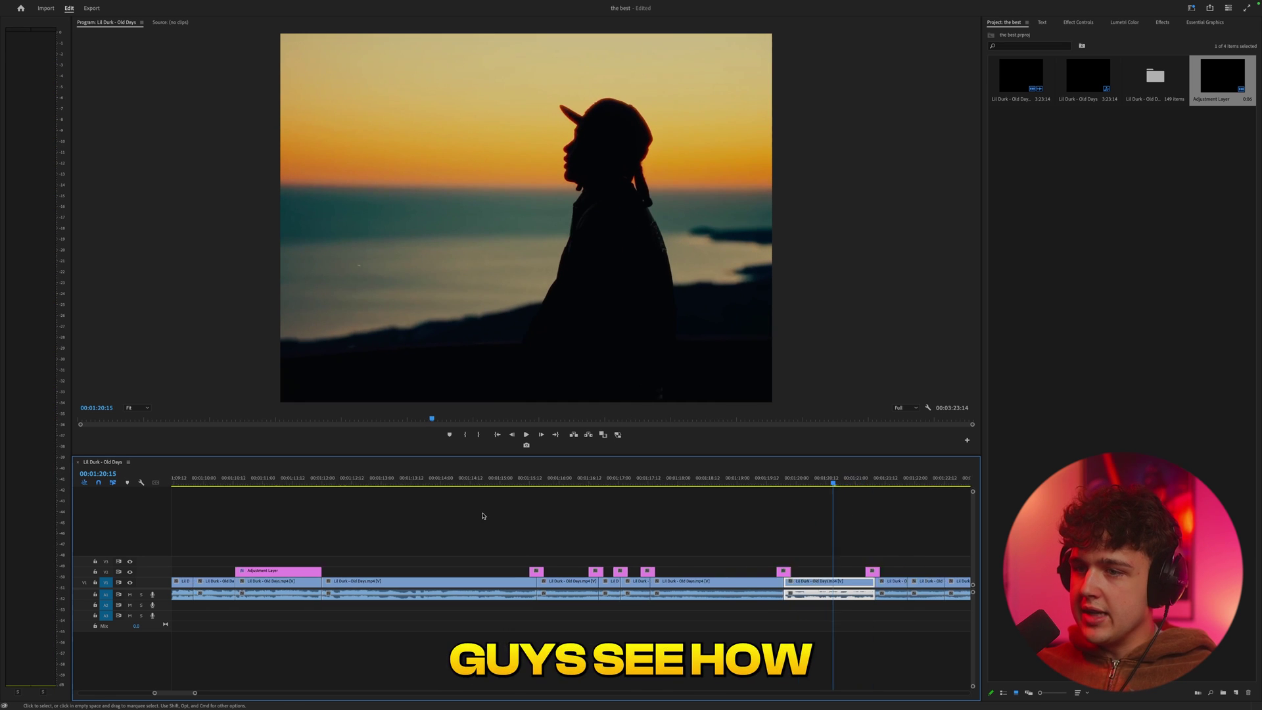
{"action": "scroll", "coordinate": [484, 517], "scroll_direction": "down", "scroll_amount": 1}
{"action": "scroll", "coordinate": [651, 544], "scroll_direction": "right", "scroll_amount": 1}
{"action": "scroll", "coordinate": [670, 546], "scroll_direction": "up", "scroll_amount": 2}
{"action": "scroll", "coordinate": [704, 548], "scroll_direction": "right", "scroll_amount": 2}
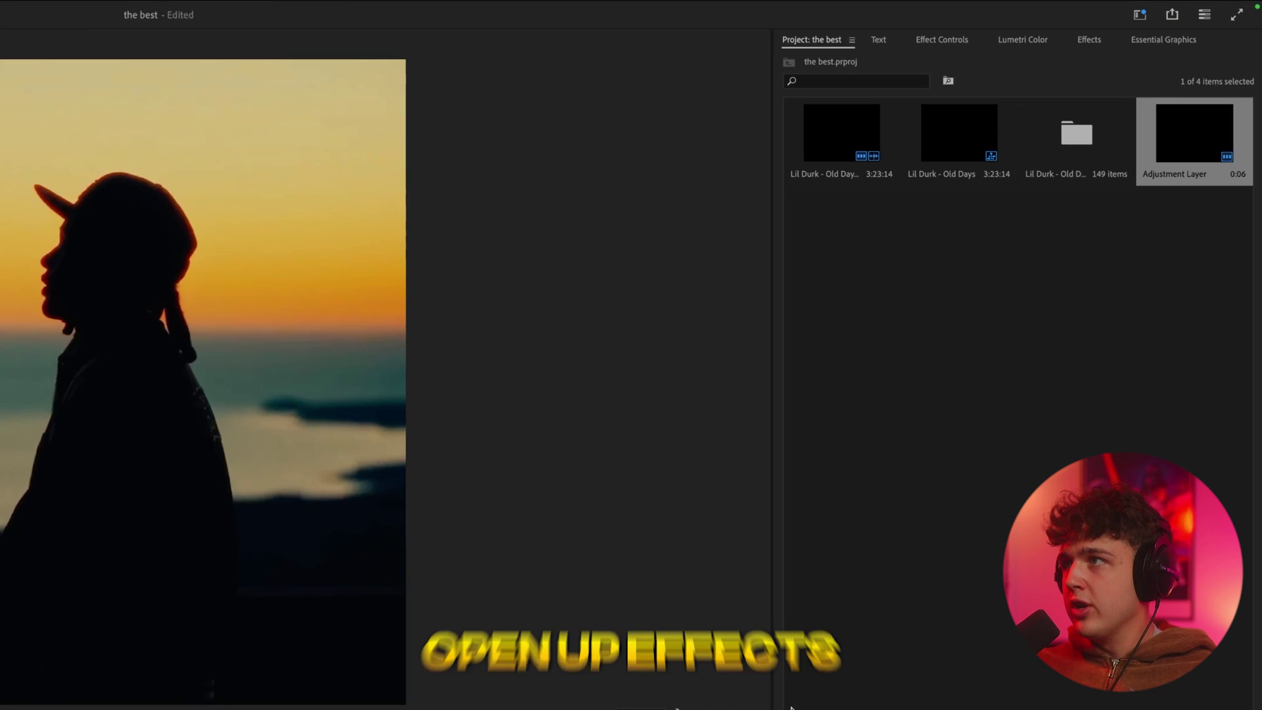
{"action": "left_click", "coordinate": [1089, 39]}
{"action": "left_click", "coordinate": [782, 79]}
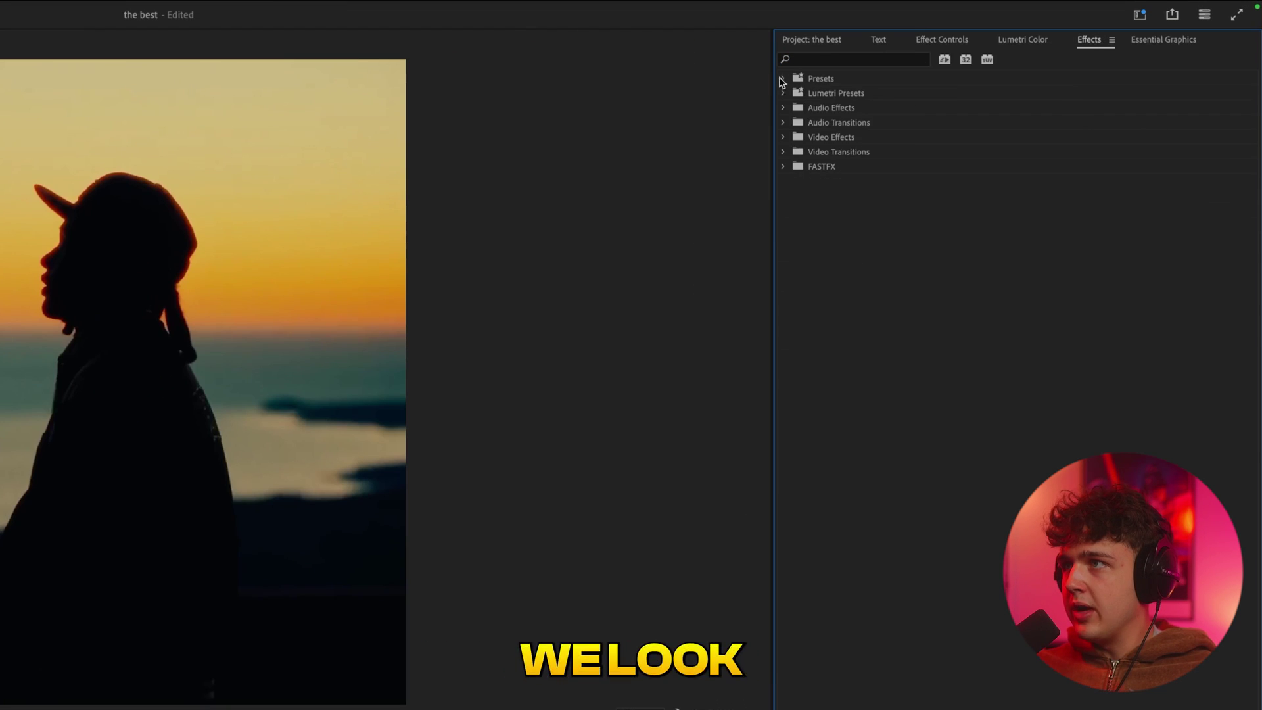
{"action": "left_click", "coordinate": [782, 79]}
{"action": "left_click", "coordinate": [790, 169]}
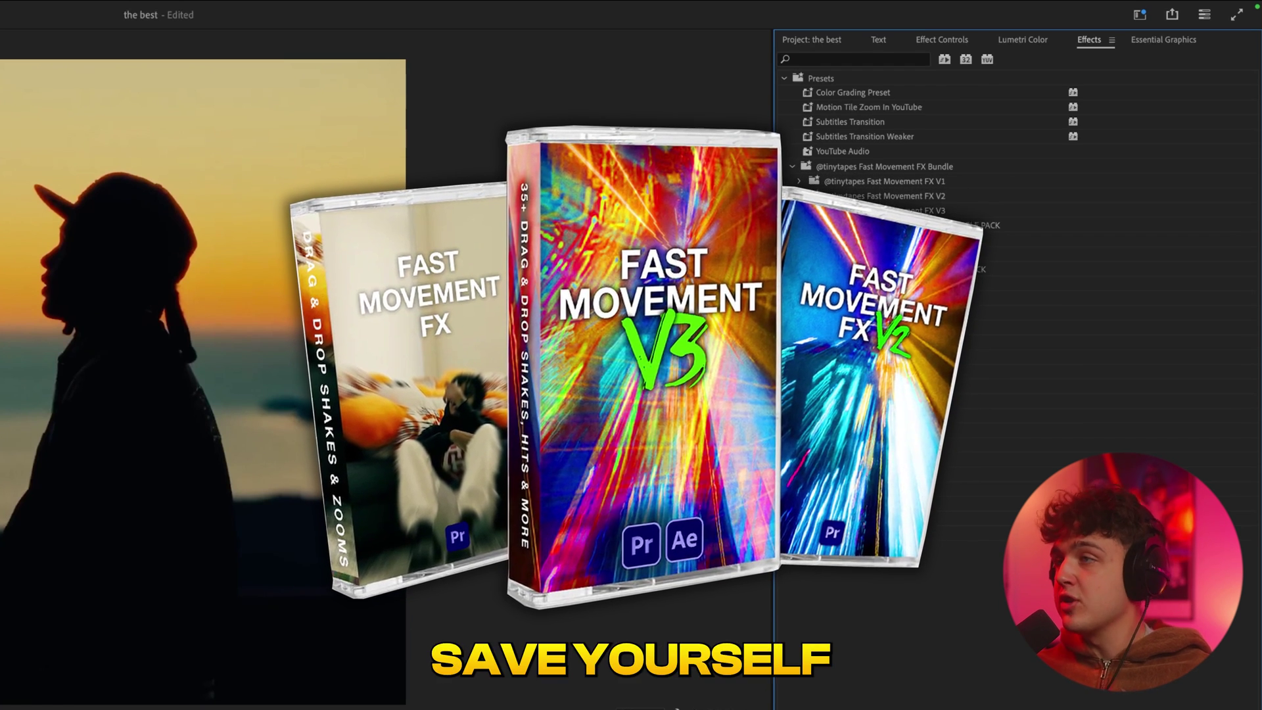
{"action": "left_click", "coordinate": [799, 182]}
{"action": "left_click", "coordinate": [798, 431]}
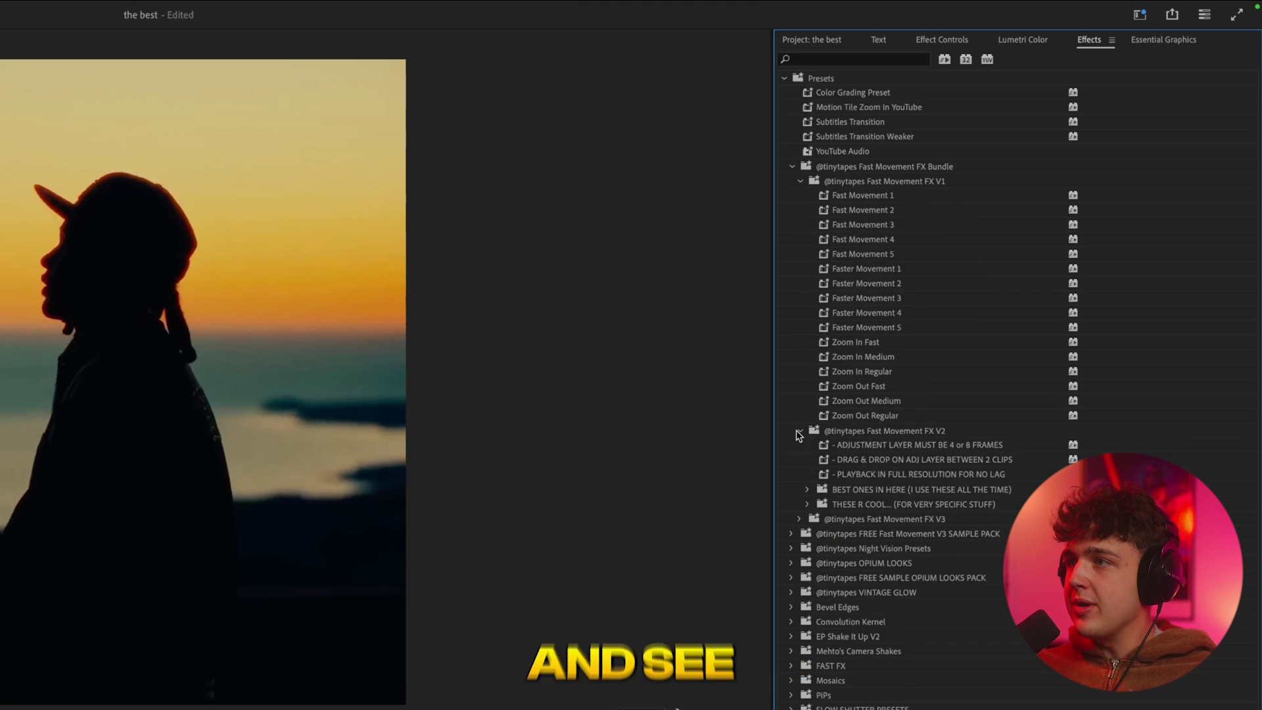
{"action": "left_click", "coordinate": [808, 489]}
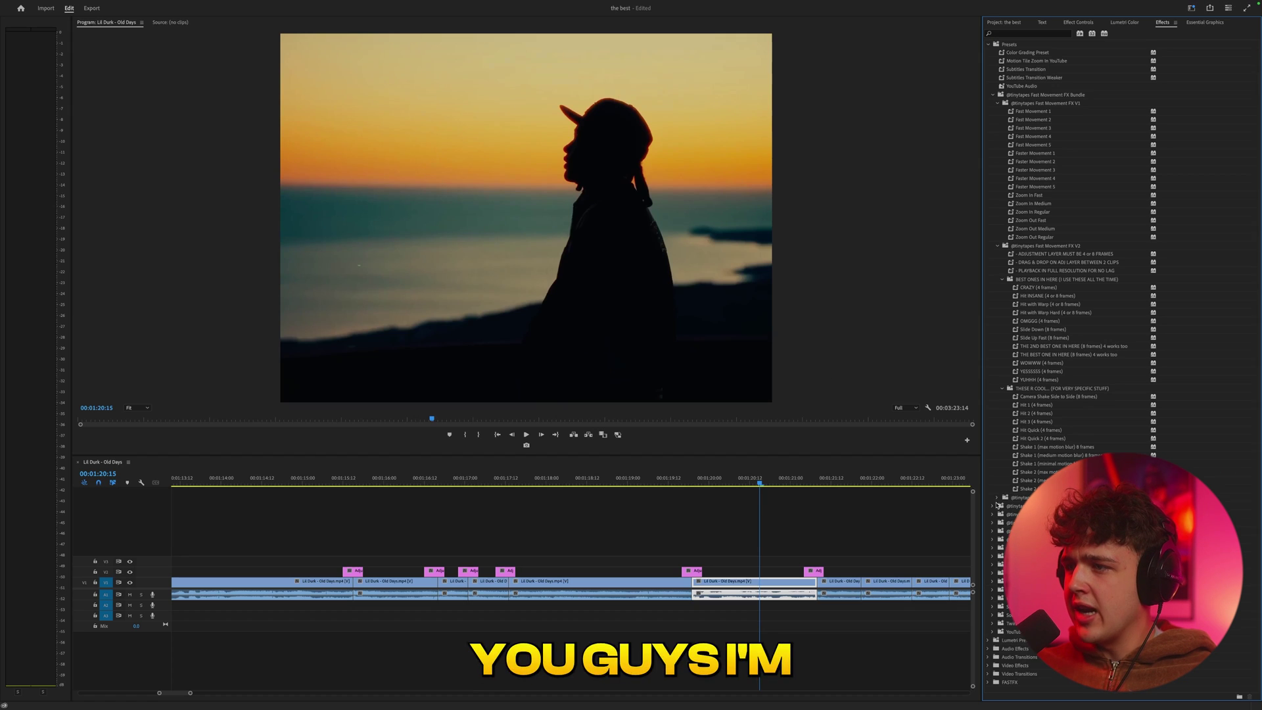
{"action": "scroll", "coordinate": [1004, 543], "scroll_direction": "down", "scroll_amount": 2}
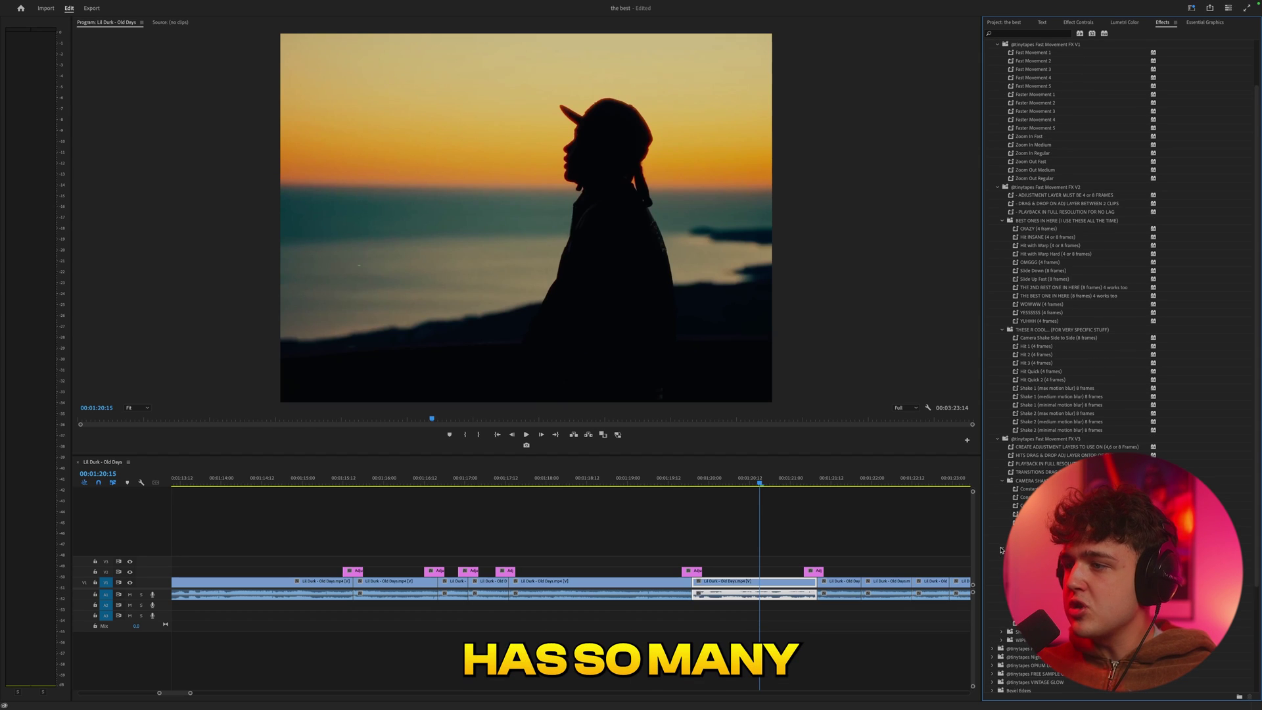
{"action": "scroll", "coordinate": [1001, 549], "scroll_direction": "down", "scroll_amount": 2}
{"action": "scroll", "coordinate": [1001, 573], "scroll_direction": "down", "scroll_amount": 2}
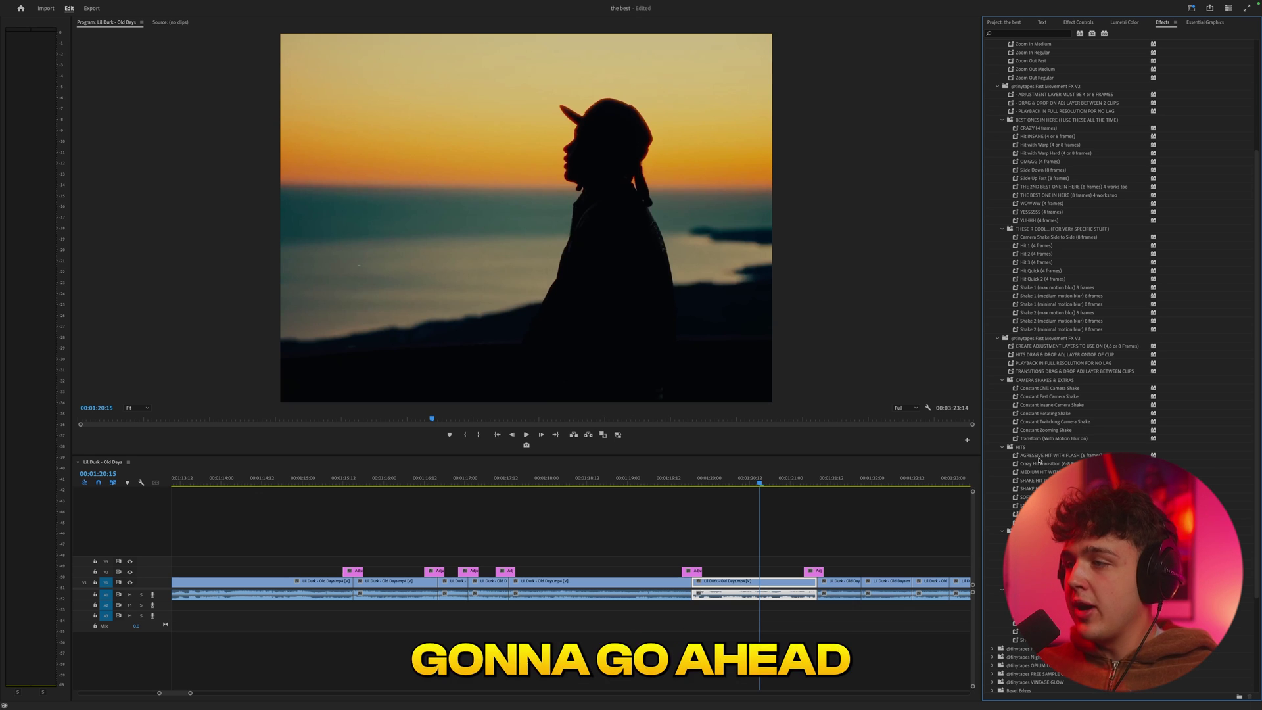
{"action": "left_click_drag", "start_coordinate": [1029, 458], "coordinate": [348, 576]}
{"action": "left_click_drag", "start_coordinate": [220, 514], "coordinate": [221, 512]}
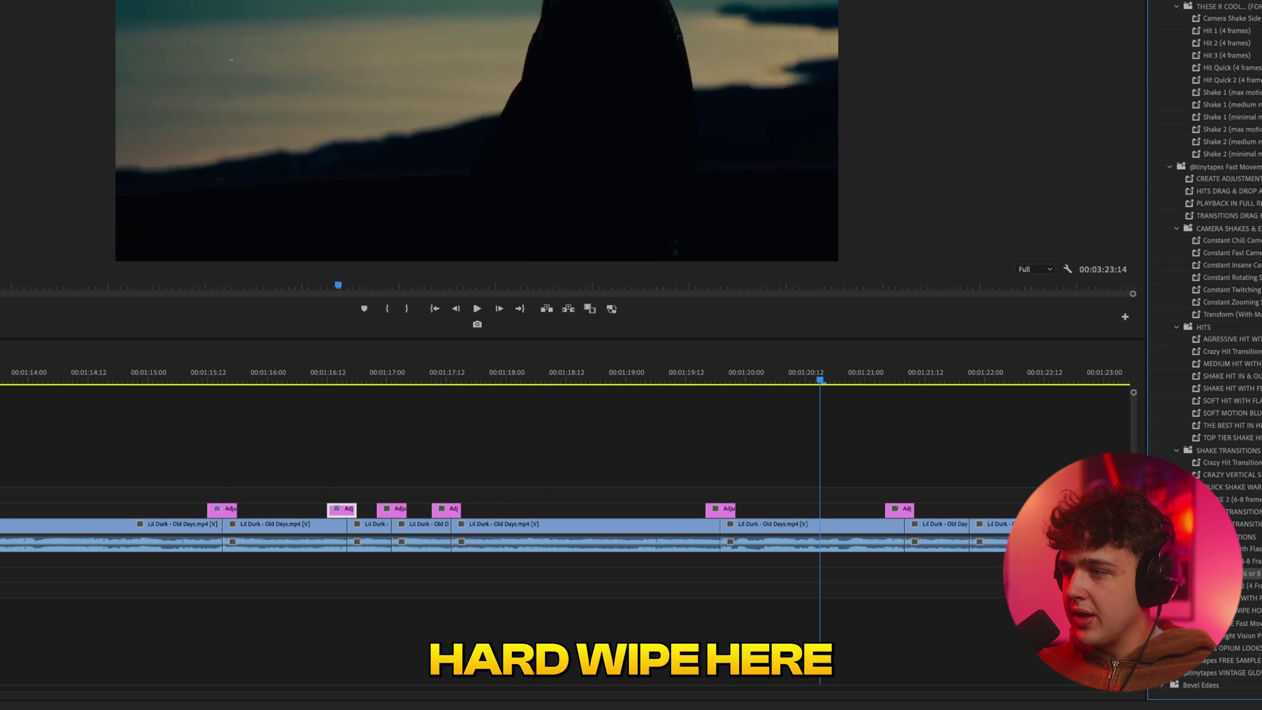
{"action": "left_click_drag", "start_coordinate": [1224, 413], "coordinate": [505, 450]}
{"action": "left_click_drag", "start_coordinate": [1228, 387], "coordinate": [462, 498]}
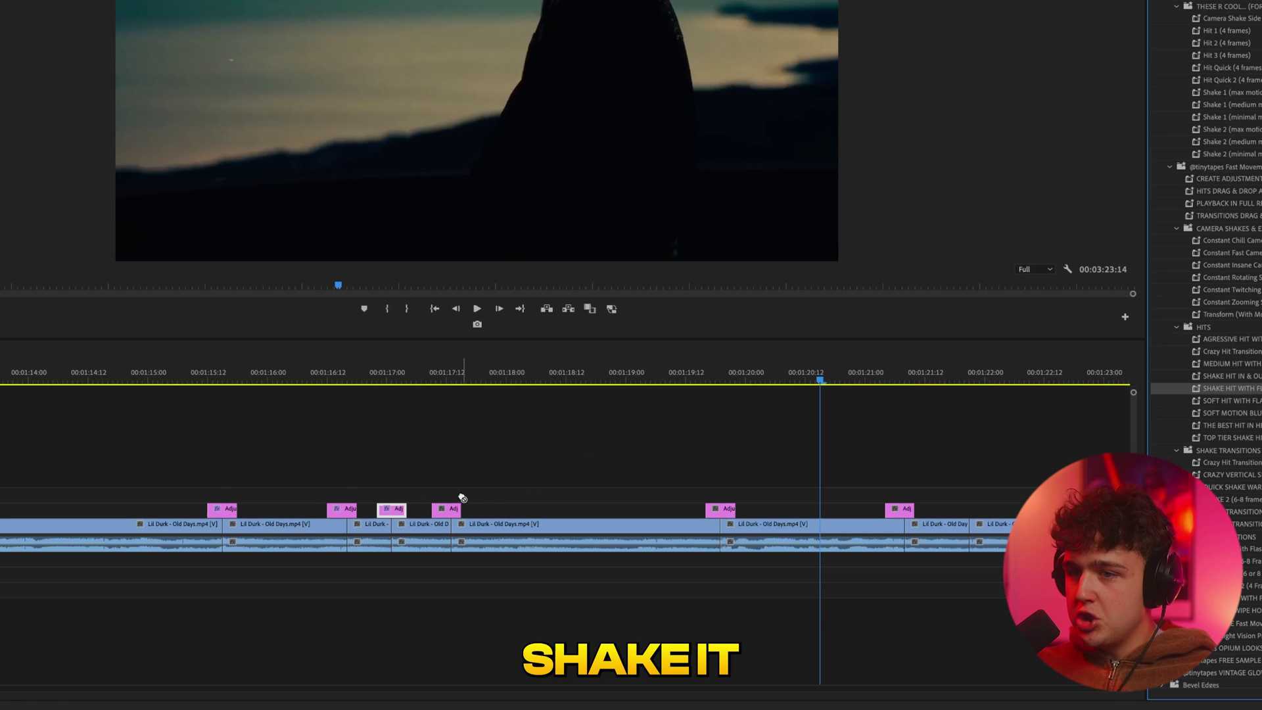
{"action": "left_click_drag", "start_coordinate": [1203, 351], "coordinate": [666, 478]}
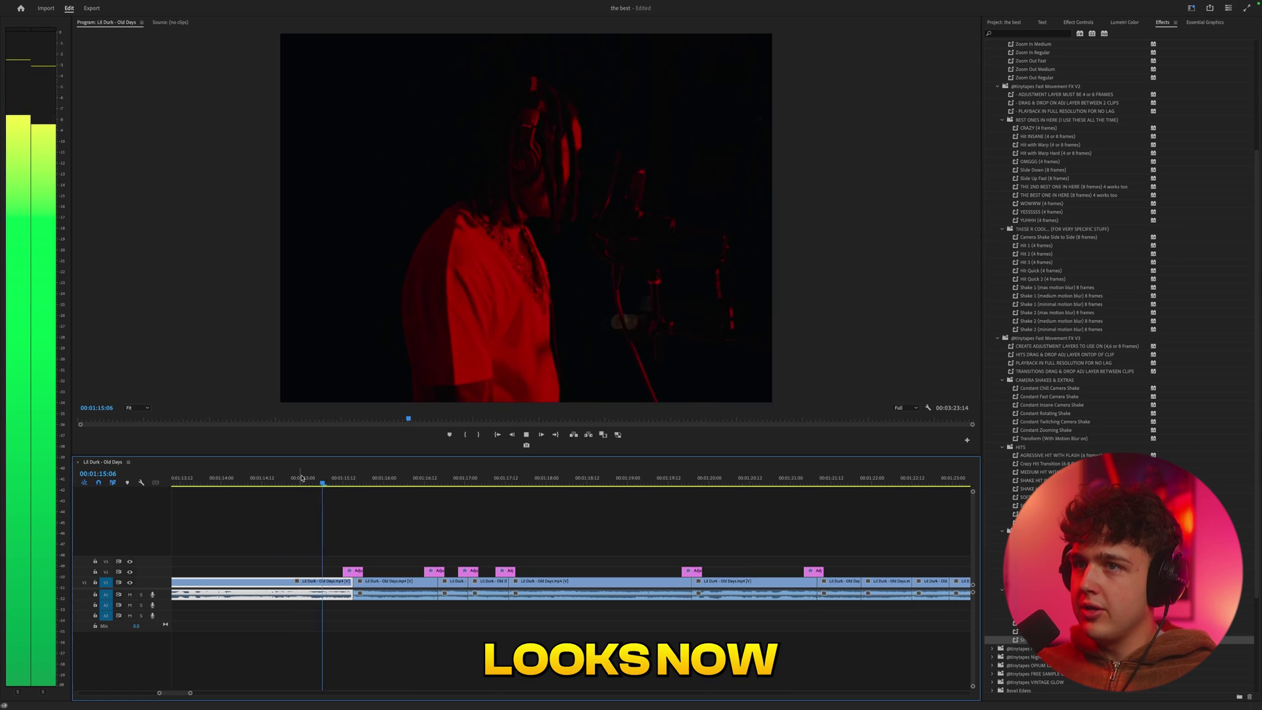
- Play the preset transitions full screen from 00:01:15:06 to 00:01:21:18 and recheck the cuts around 00:01:16:12
{"action": "key", "text": "grave"}
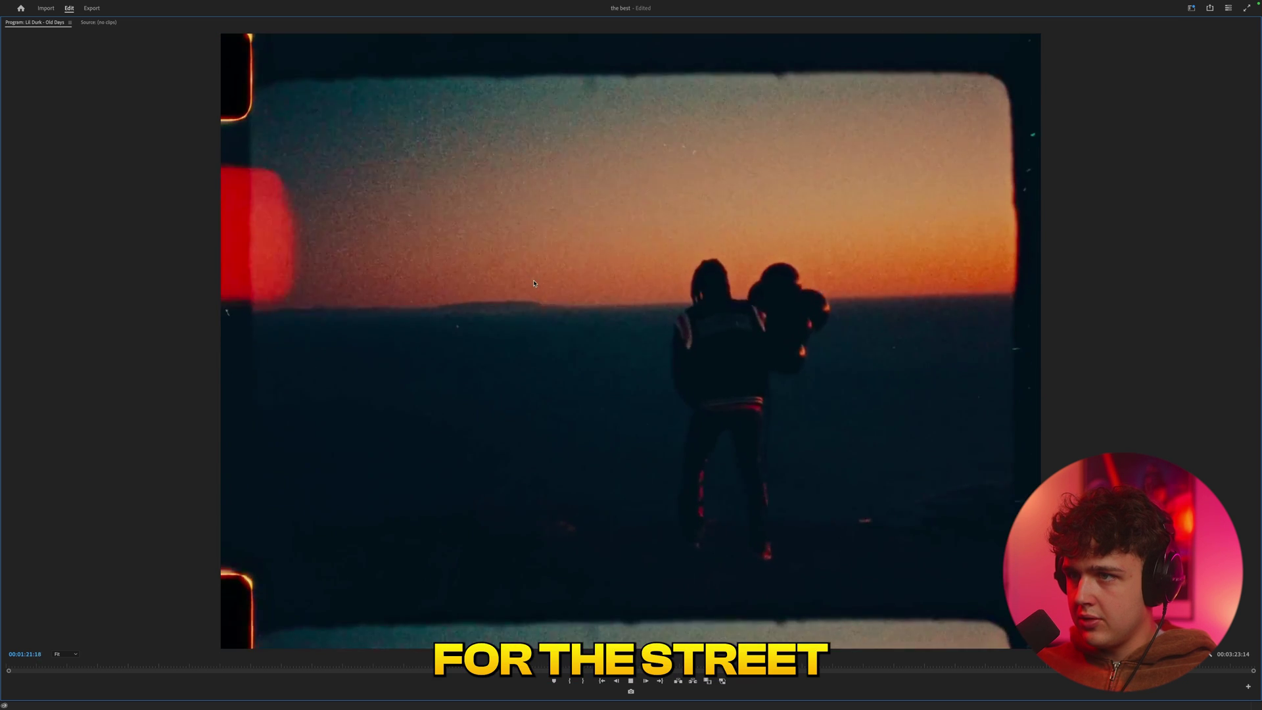
{"action": "key", "text": "grave"}
{"action": "left_click", "coordinate": [496, 484]}
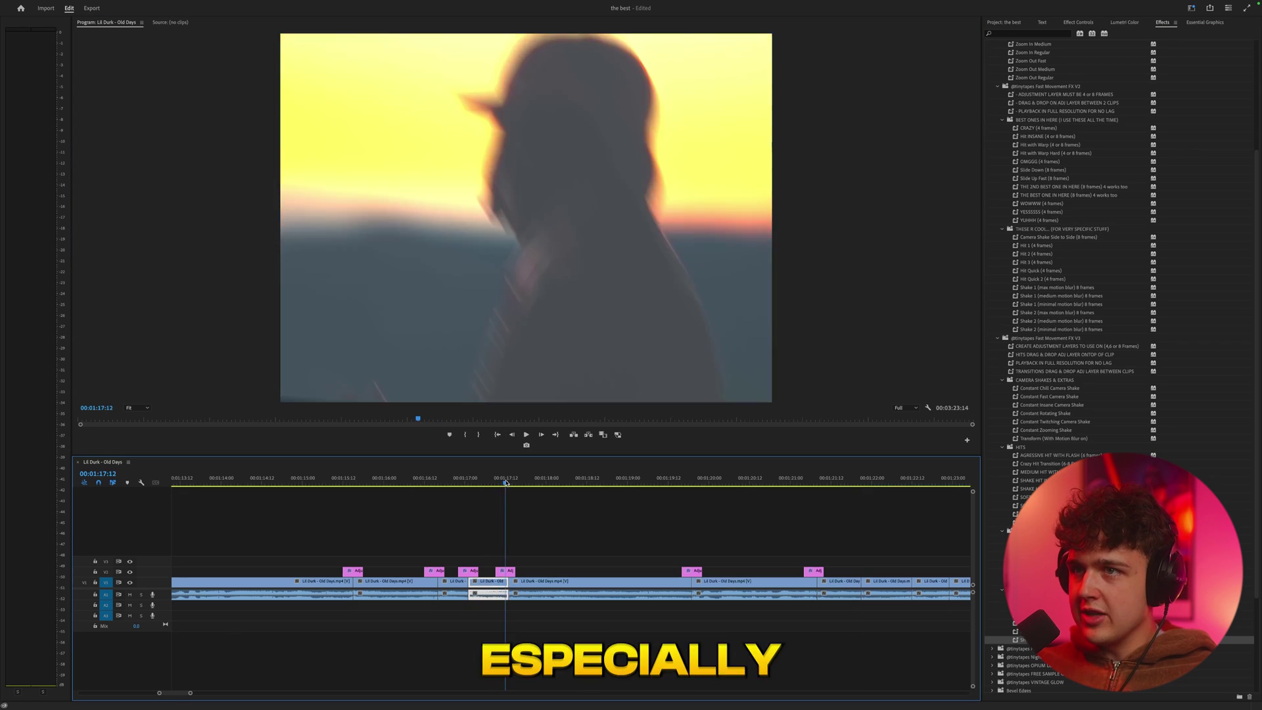
{"action": "left_click_drag", "start_coordinate": [497, 486], "coordinate": [418, 475]}
{"action": "scroll", "coordinate": [432, 576], "scroll_direction": "down", "scroll_amount": 2}
{"action": "key", "text": "shift+super+e"}
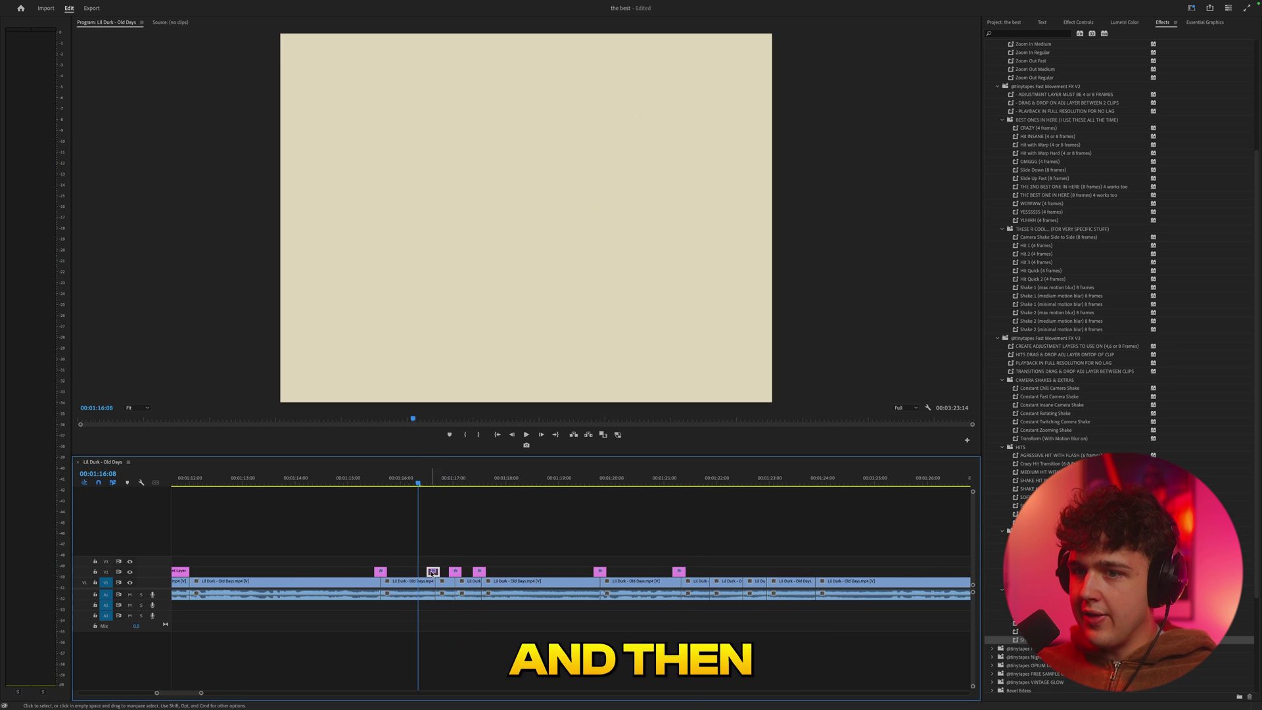
{"action": "key", "text": "space"}
{"action": "key", "text": "space"}
{"action": "left_click", "coordinate": [427, 476]}
{"action": "scroll", "coordinate": [434, 570], "scroll_direction": "down", "scroll_amount": 2}
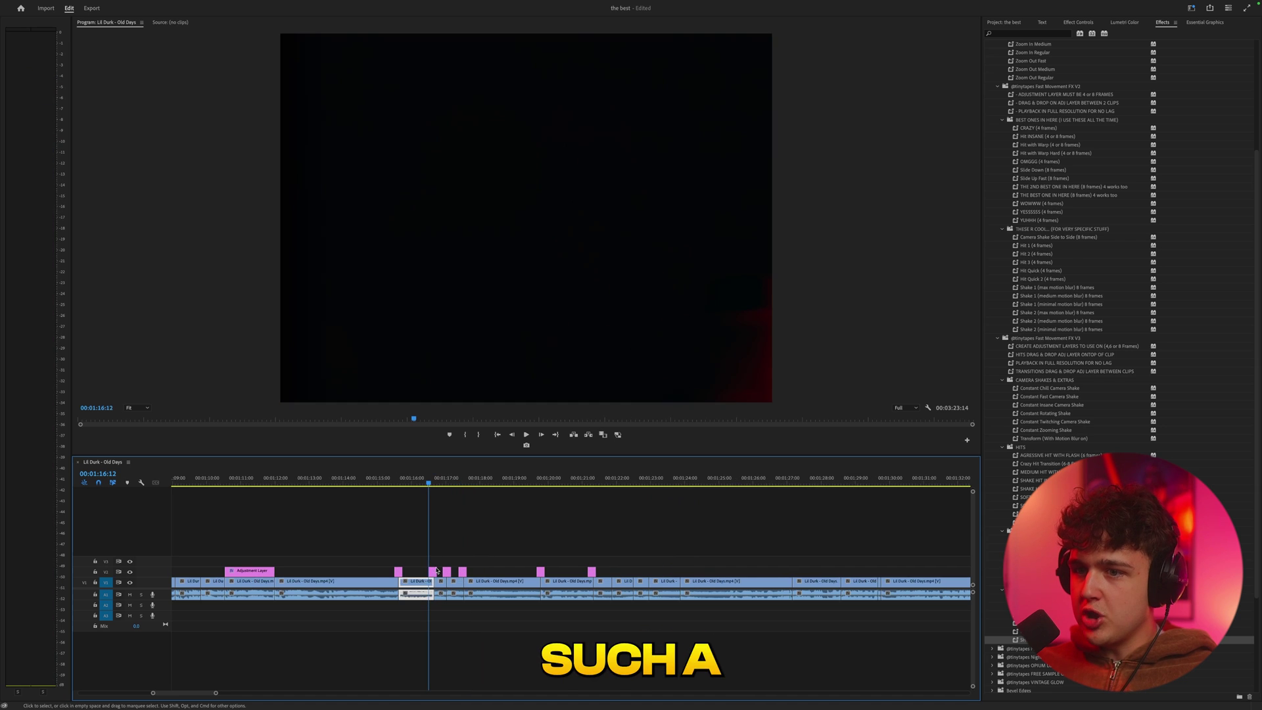
- Place a short adjustment layer over the cut just after 00:01:27:00 and play that section
{"action": "left_click_drag", "start_coordinate": [812, 564], "coordinate": [797, 571]}
{"action": "left_click_drag", "start_coordinate": [785, 476], "coordinate": [801, 478]}
{"action": "scroll", "coordinate": [822, 512], "scroll_direction": "right", "scroll_amount": 2}
{"action": "left_click", "coordinate": [724, 477]}
{"action": "scroll", "coordinate": [791, 543], "scroll_direction": "up", "scroll_amount": 3}
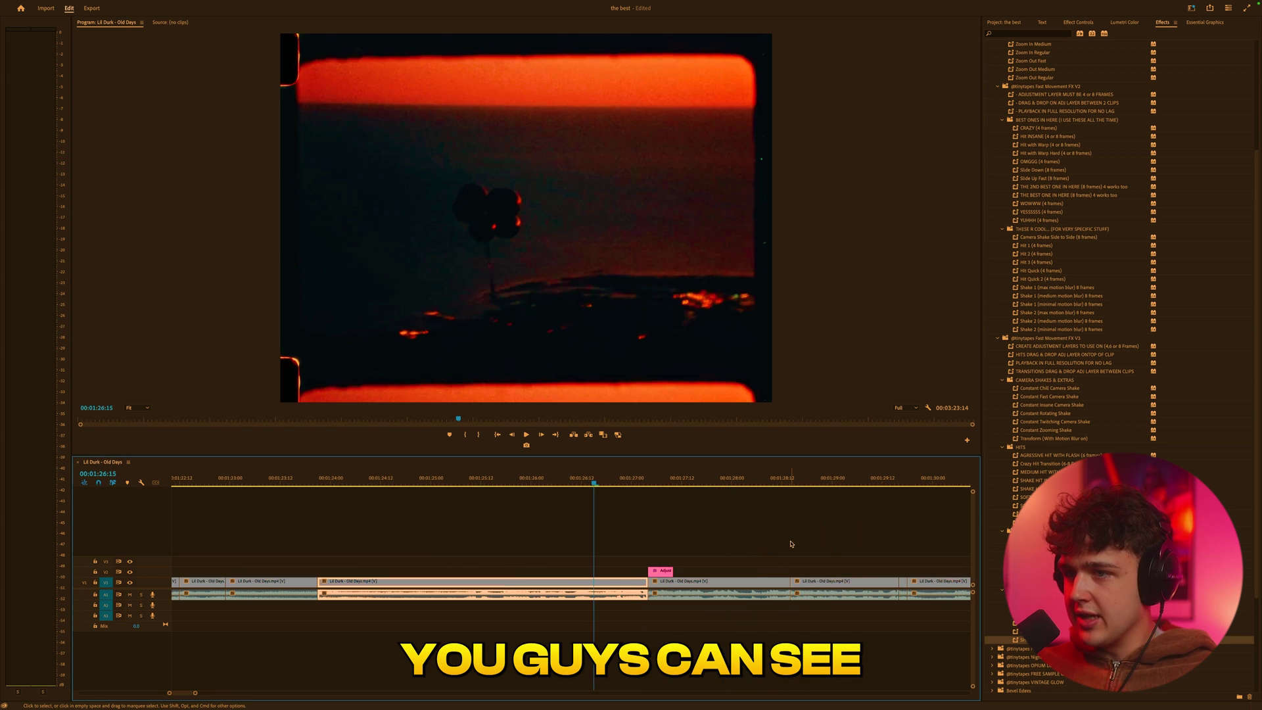
{"action": "key", "text": "space"}
{"action": "key", "text": "space"}
- Place the six-frame adjustment layer across the cut just after 00:01:43:14
{"action": "left_click_drag", "start_coordinate": [673, 484], "coordinate": [656, 484]}
{"action": "scroll", "coordinate": [1117, 368], "scroll_direction": "down", "scroll_amount": 1}
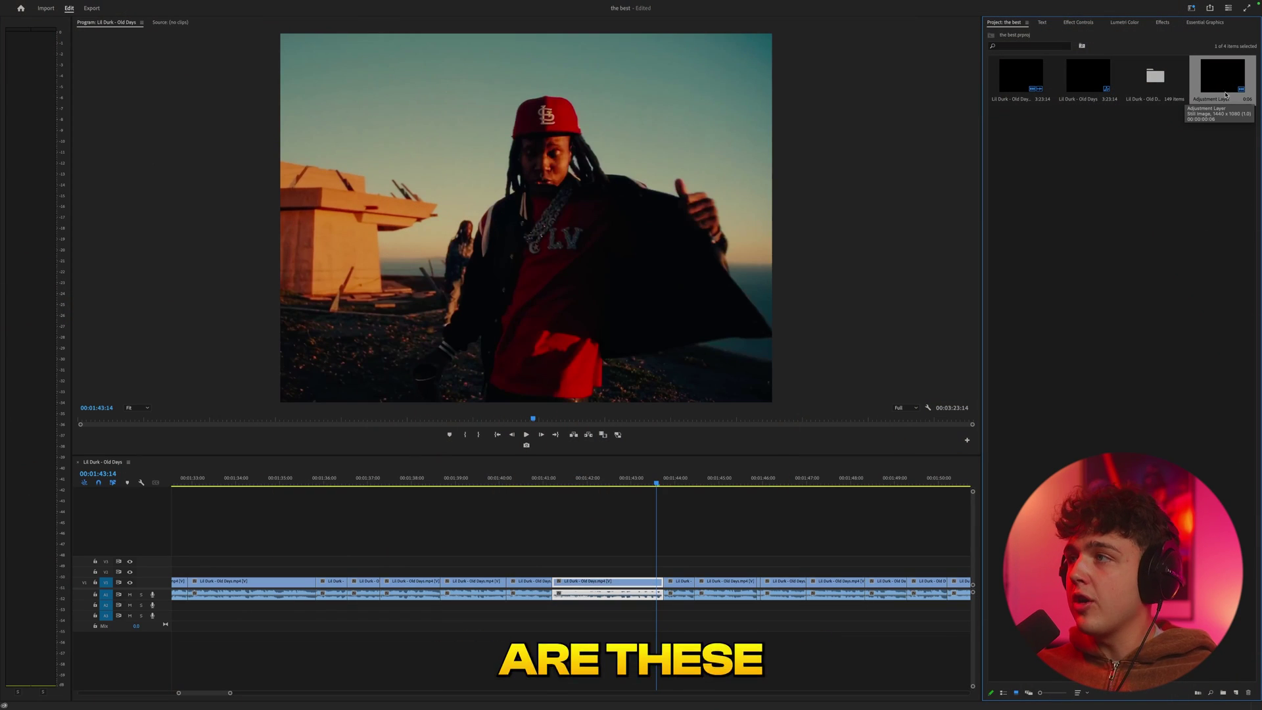
{"action": "left_click_drag", "start_coordinate": [1225, 95], "coordinate": [642, 576]}
{"action": "scroll", "coordinate": [657, 579], "scroll_direction": "up", "scroll_amount": 3}
- Apply the Brightness & Contrast and Directional Blur effects to the new adjustment layer
{"action": "left_click", "coordinate": [1162, 23]}
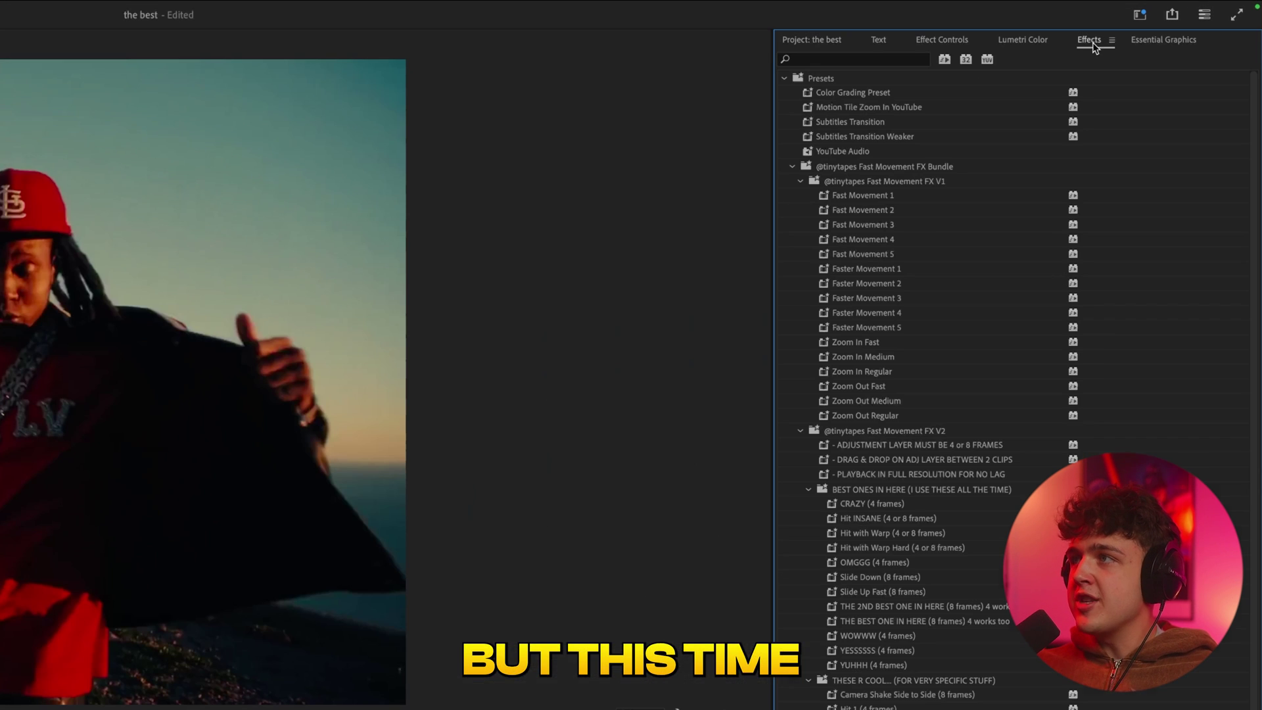
{"action": "left_click", "coordinate": [897, 60]}
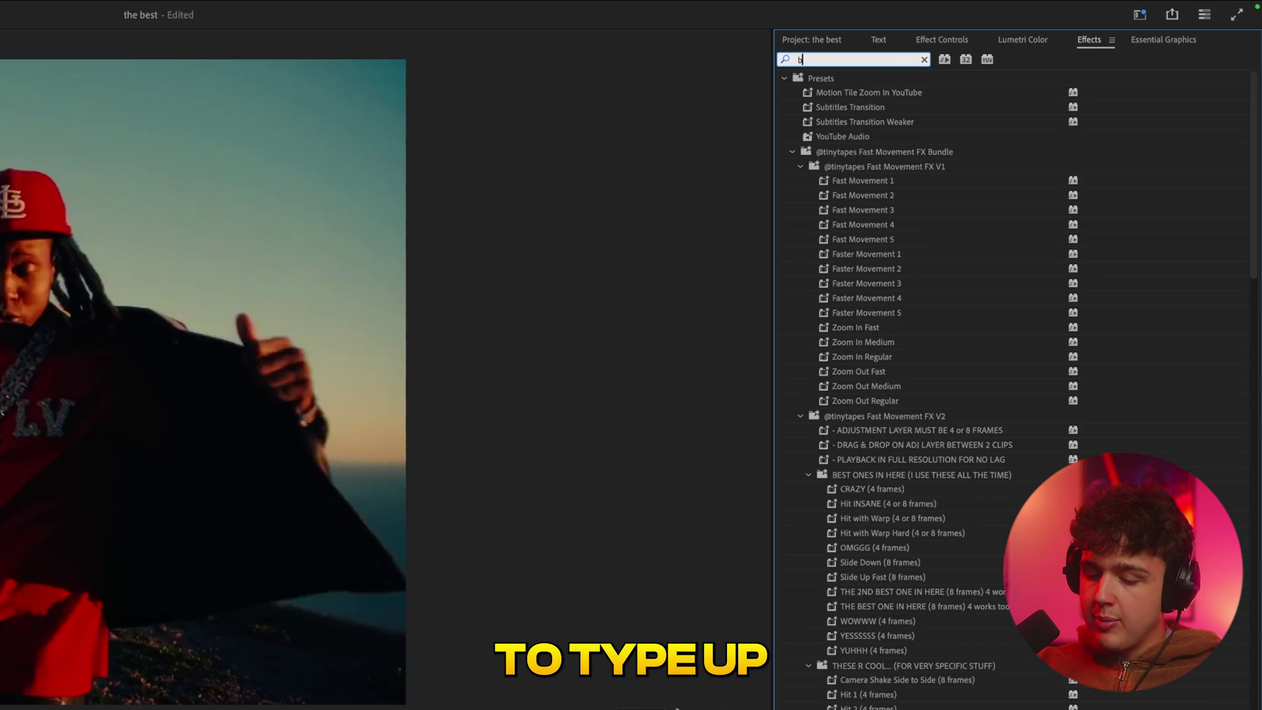
{"action": "type", "text": "bright"}
{"action": "left_click_drag", "start_coordinate": [869, 214], "coordinate": [836, 233]}
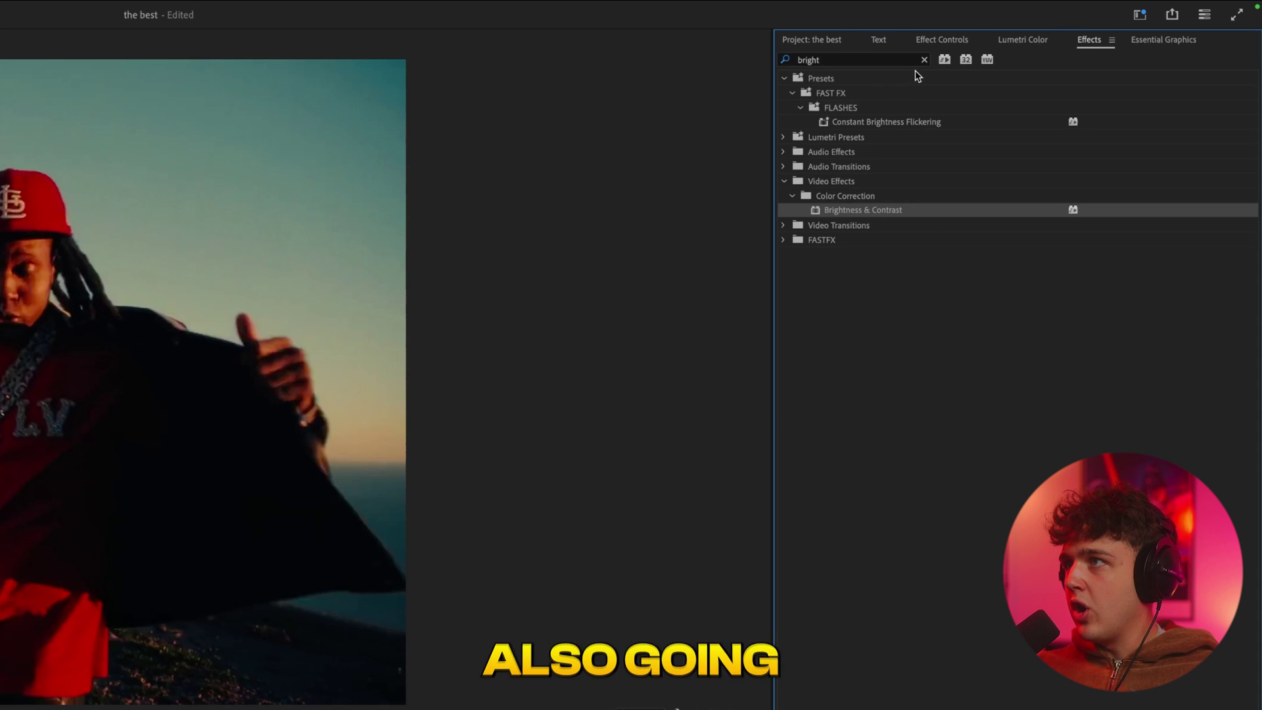
{"action": "left_click", "coordinate": [924, 60]}
{"action": "left_click", "coordinate": [890, 61]}
{"action": "type", "text": "blur"}
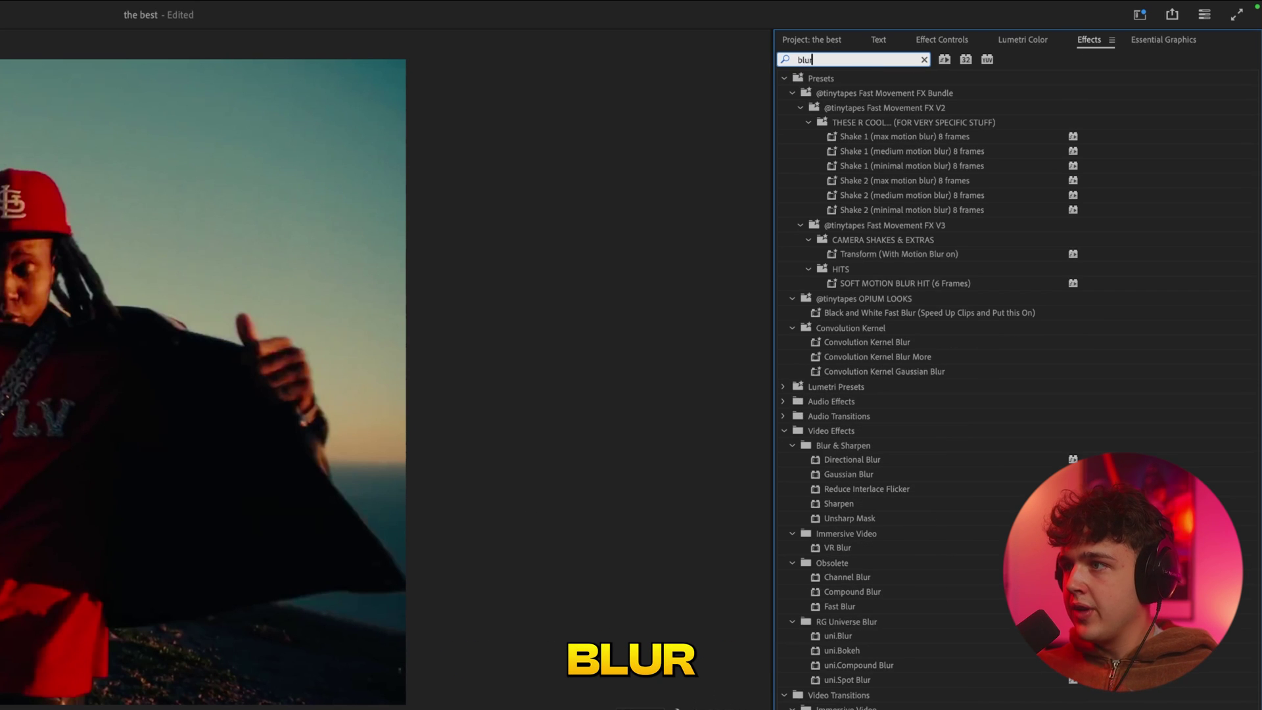
{"action": "left_click_drag", "start_coordinate": [881, 459], "coordinate": [759, 523]}
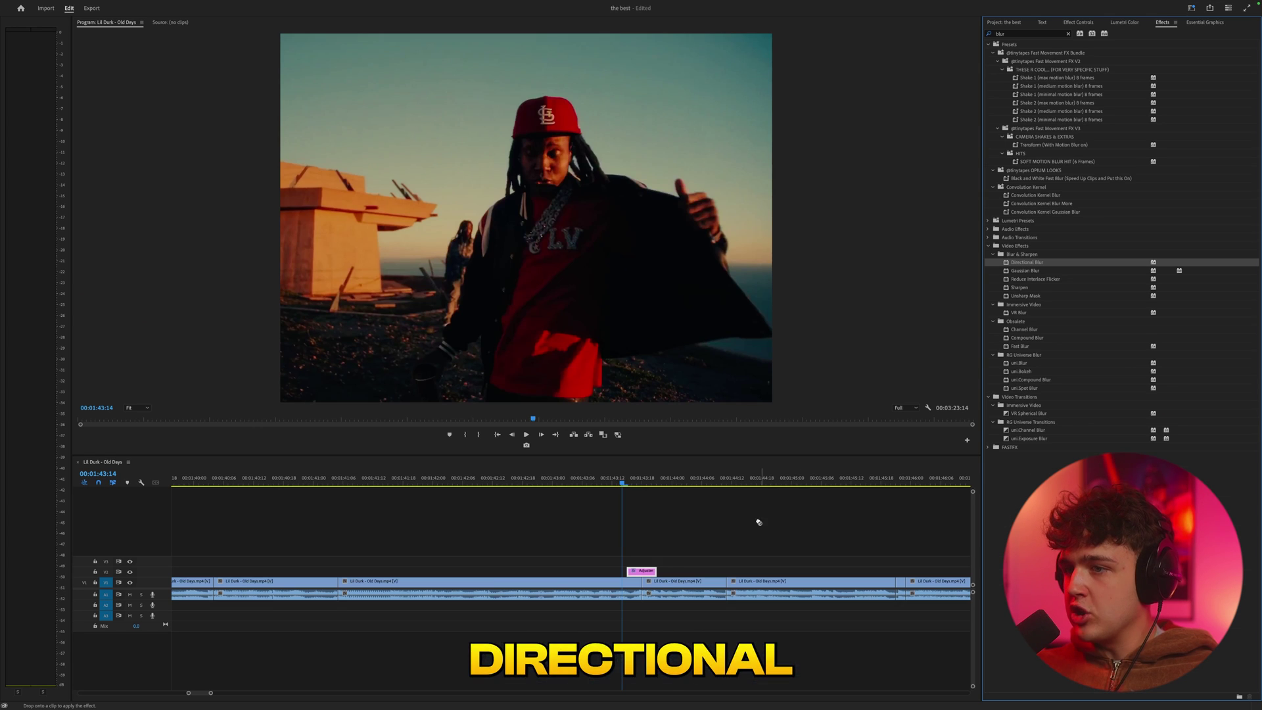
- Keyframe the Directional Blur's Blur Length at 0 on the layer's start, 105 in the middle and 0 at the end
{"action": "left_click", "coordinate": [1077, 22]}
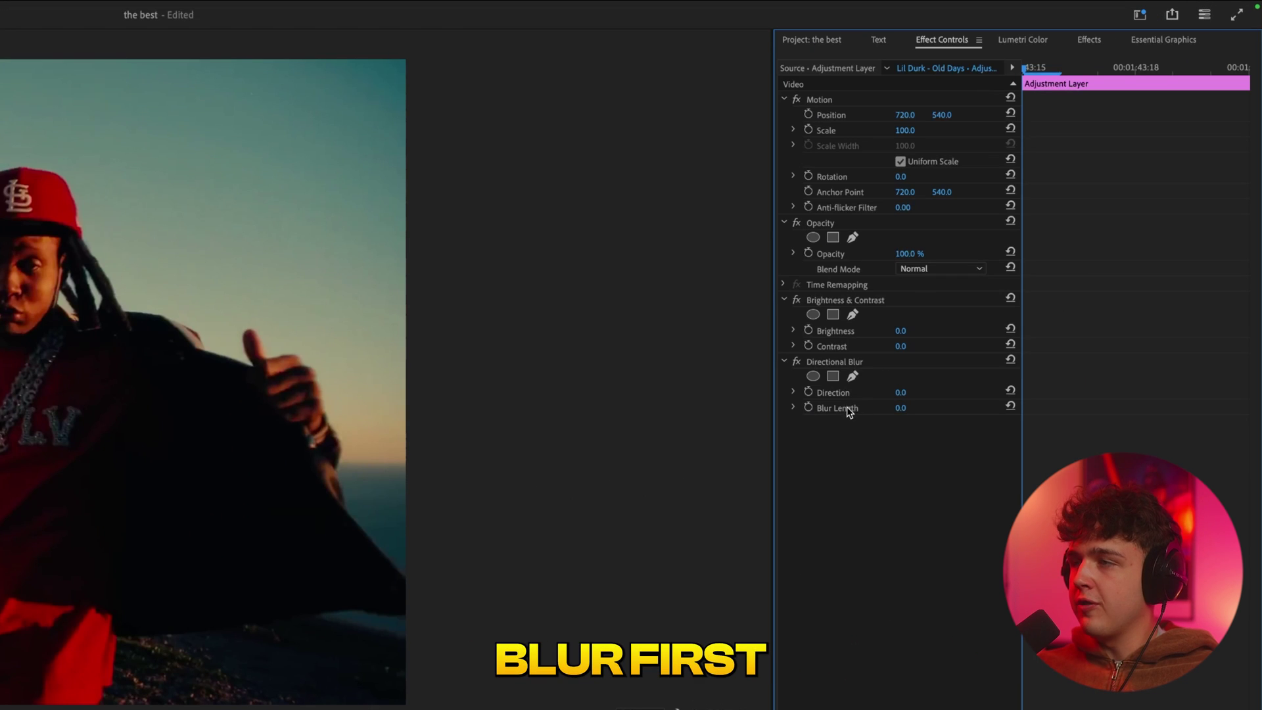
{"action": "left_click", "coordinate": [807, 410]}
{"action": "left_click", "coordinate": [808, 408]}
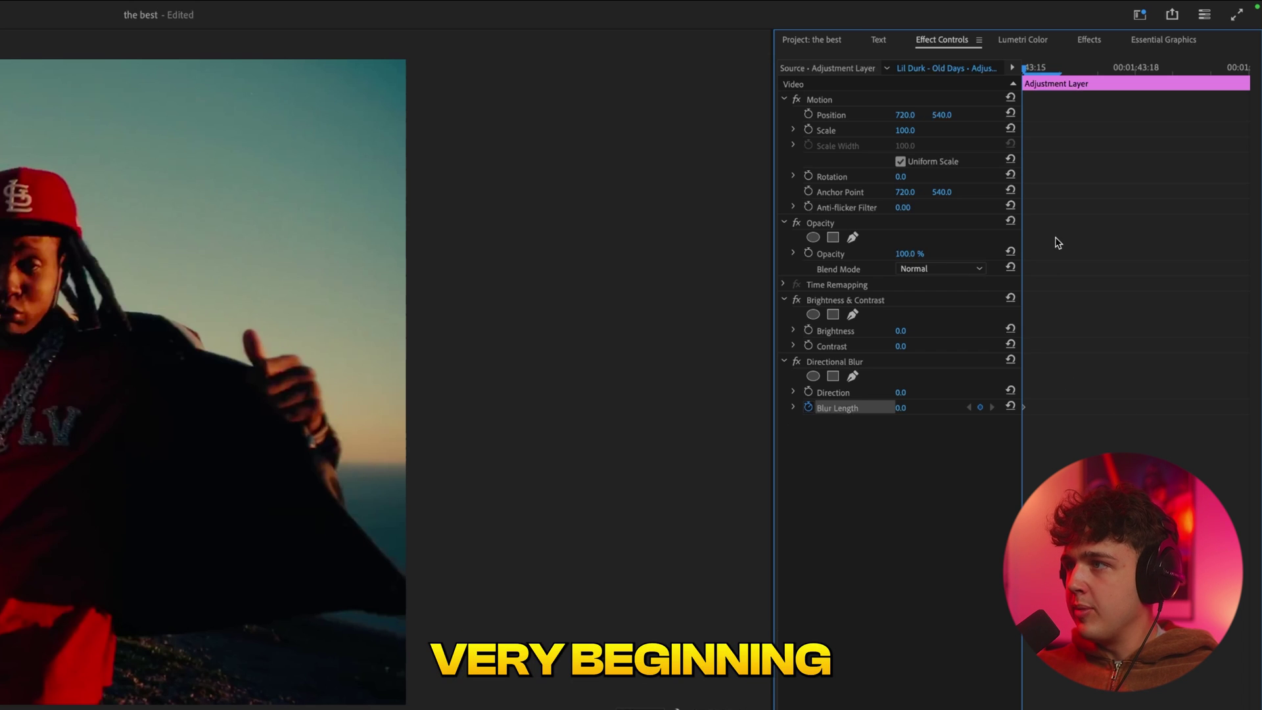
{"action": "left_click", "coordinate": [1137, 69]}
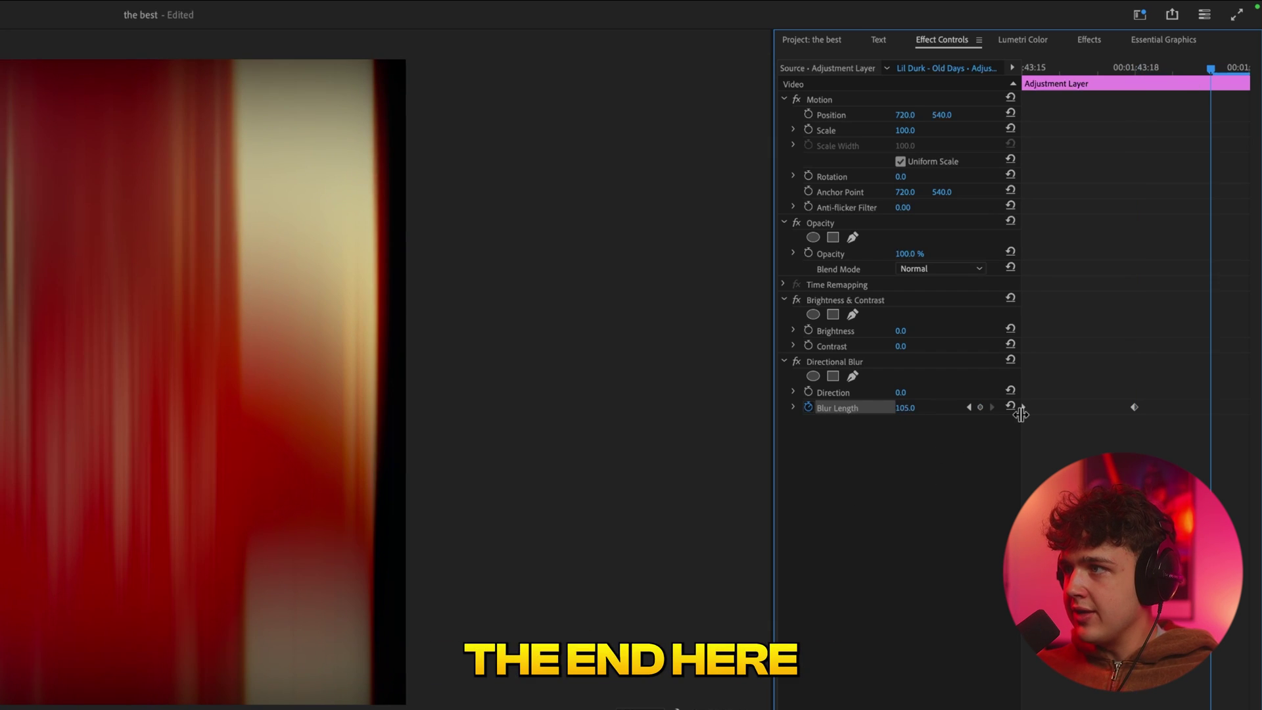
{"action": "left_click_drag", "start_coordinate": [1049, 388], "coordinate": [987, 424]}
{"action": "key", "text": "ctrl+v"}
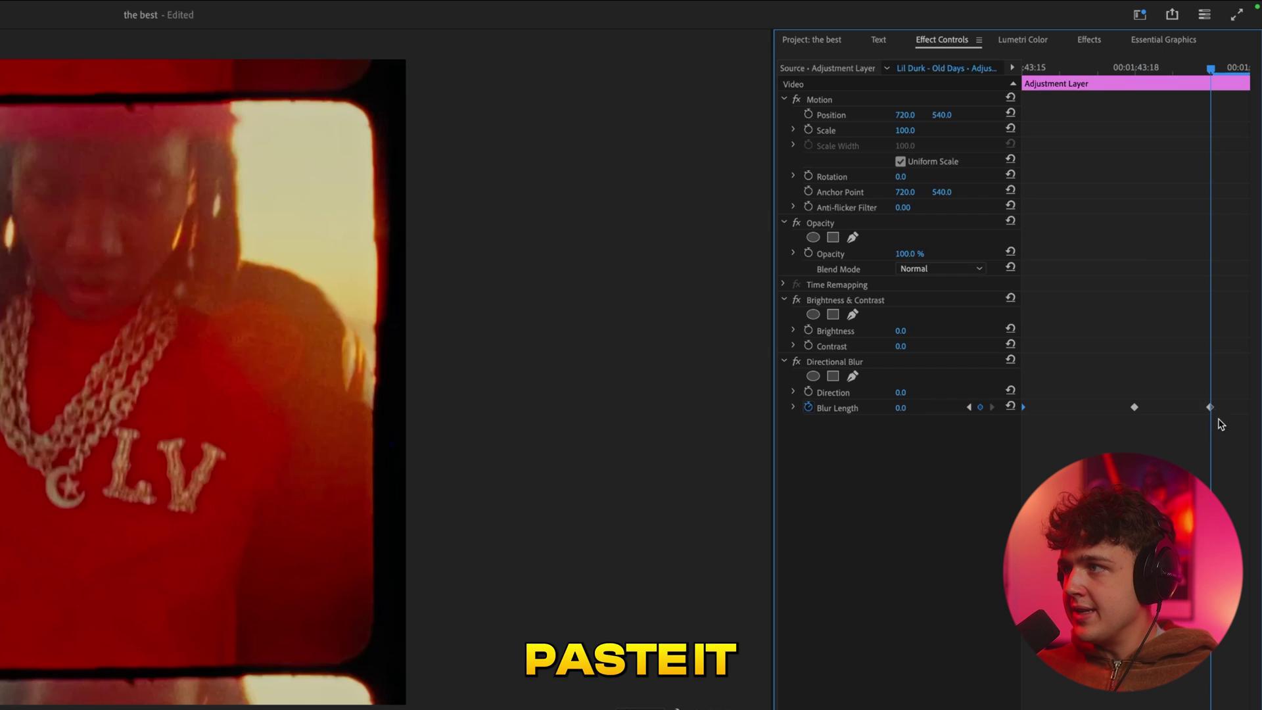
{"action": "left_click_drag", "start_coordinate": [1216, 407], "coordinate": [1241, 407]}
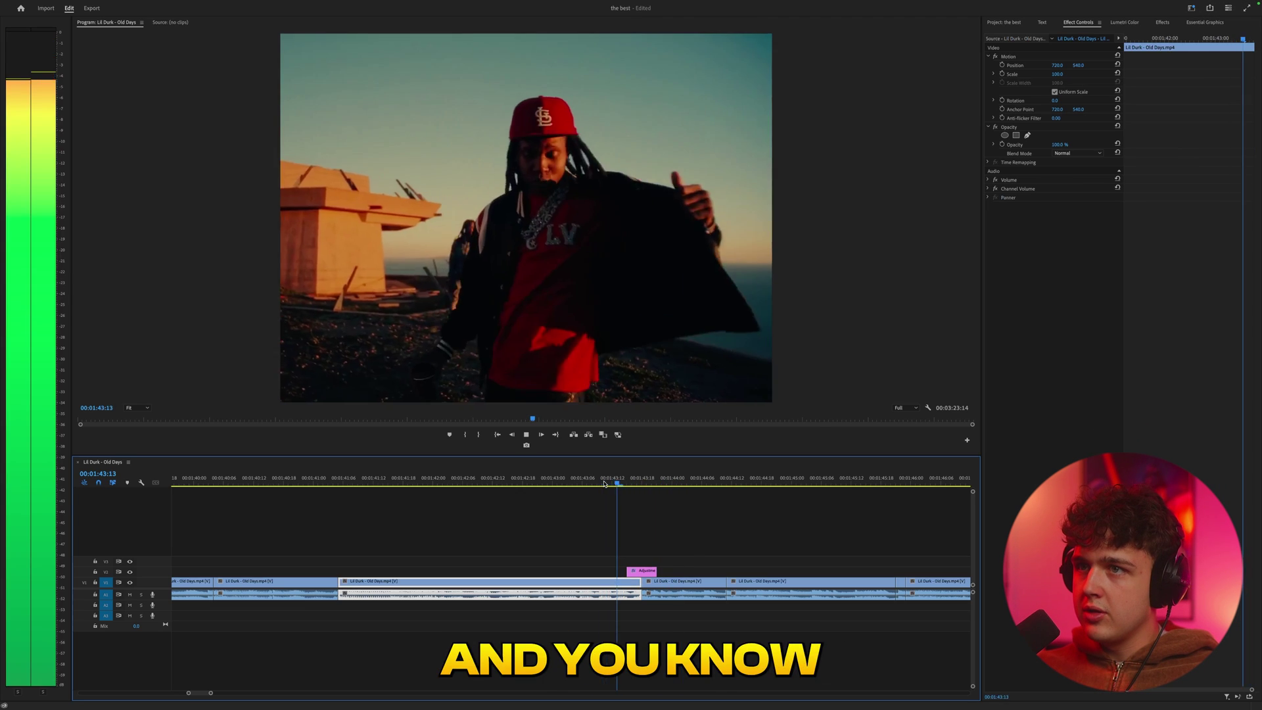
- Duplicate the directional blur adjustment layer over the previous cut, just before 00:01:41:06, and play the transition
{"action": "left_click", "coordinate": [604, 483]}
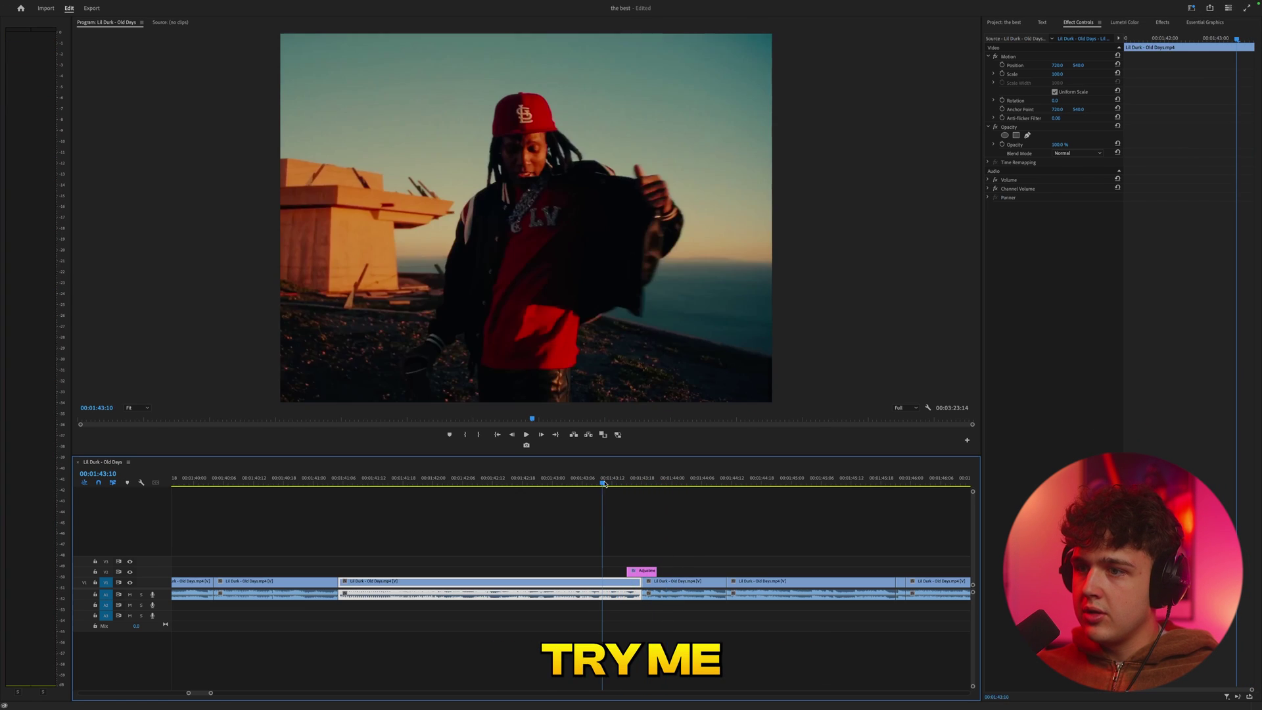
{"action": "left_click_drag", "start_coordinate": [642, 572], "coordinate": [339, 572], "text": "alt"}
{"action": "left_click", "coordinate": [322, 481]}
{"action": "left_click_drag", "start_coordinate": [322, 481], "coordinate": [305, 481]}
{"action": "key", "text": "space"}
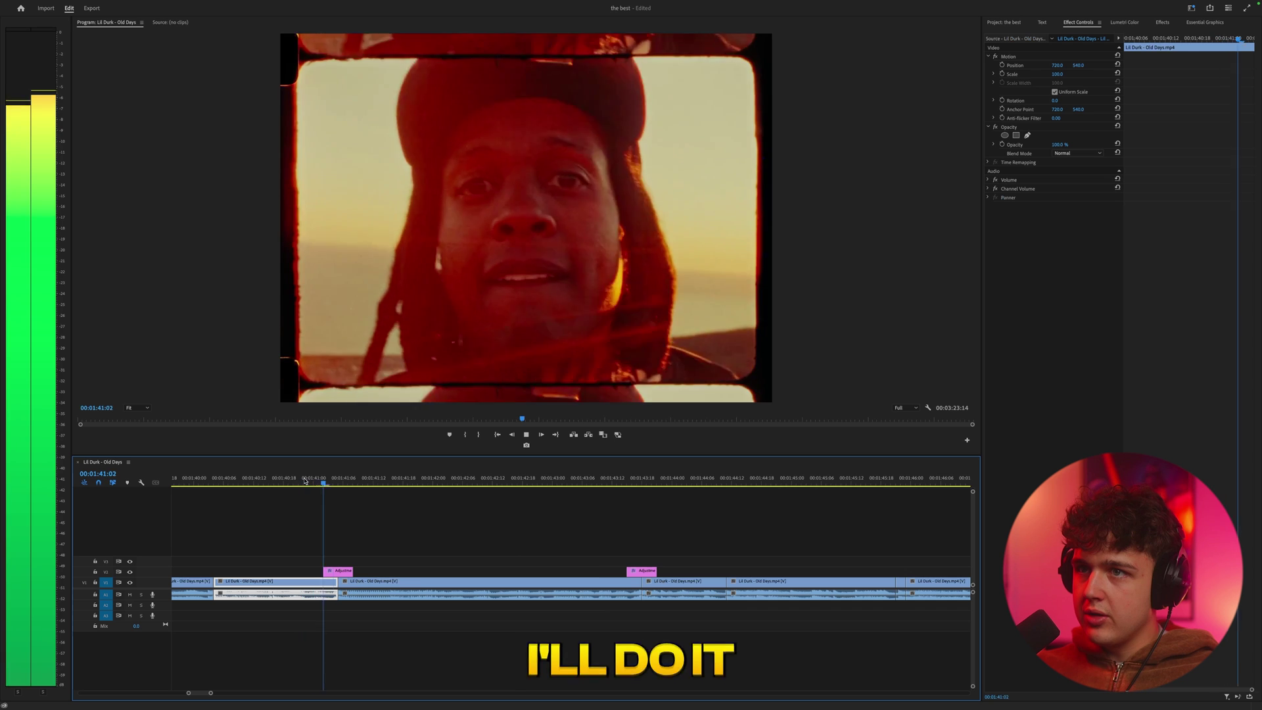
{"action": "left_click", "coordinate": [305, 481]}
{"action": "key", "text": "space"}
{"action": "key", "text": "space"}
- Duplicate the directional blur adjustment layer over the cut just before 00:01:44:12 and play the transition
{"action": "left_click", "coordinate": [712, 483]}
{"action": "key", "text": "space"}
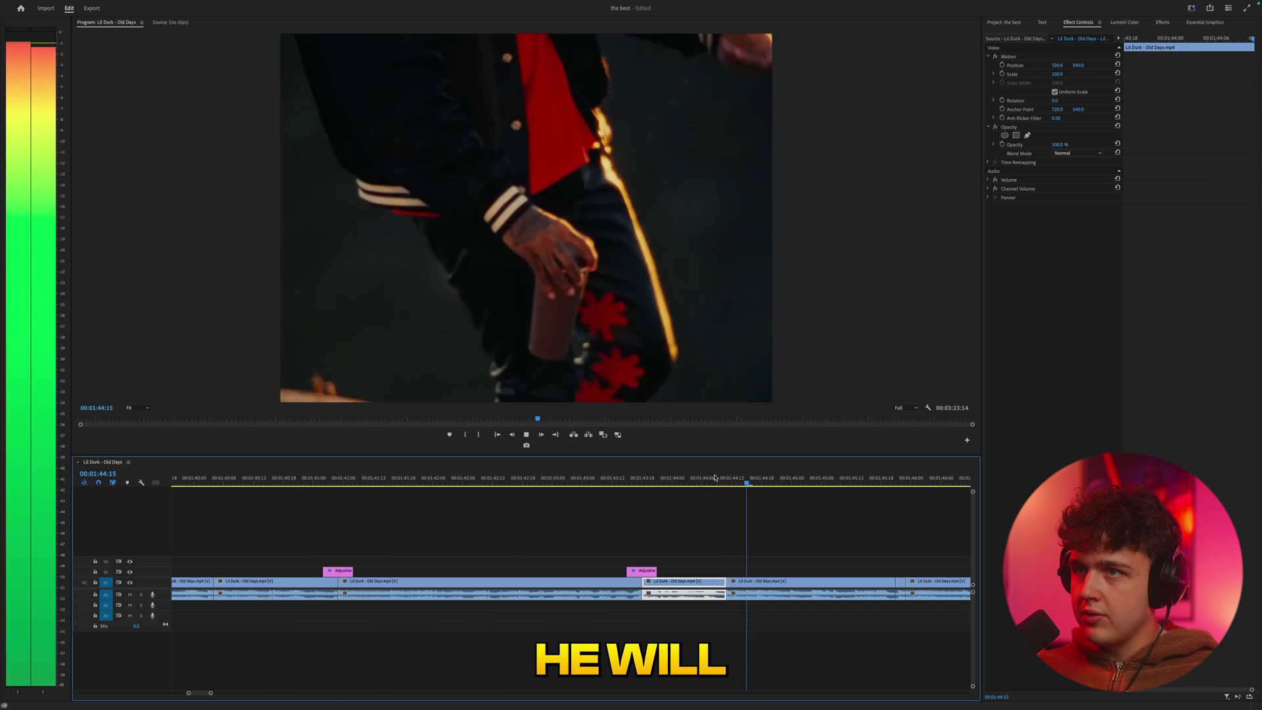
{"action": "left_click", "coordinate": [712, 483]}
{"action": "left_click_drag", "start_coordinate": [339, 572], "coordinate": [727, 572], "text": "alt"}
{"action": "key", "text": "space"}
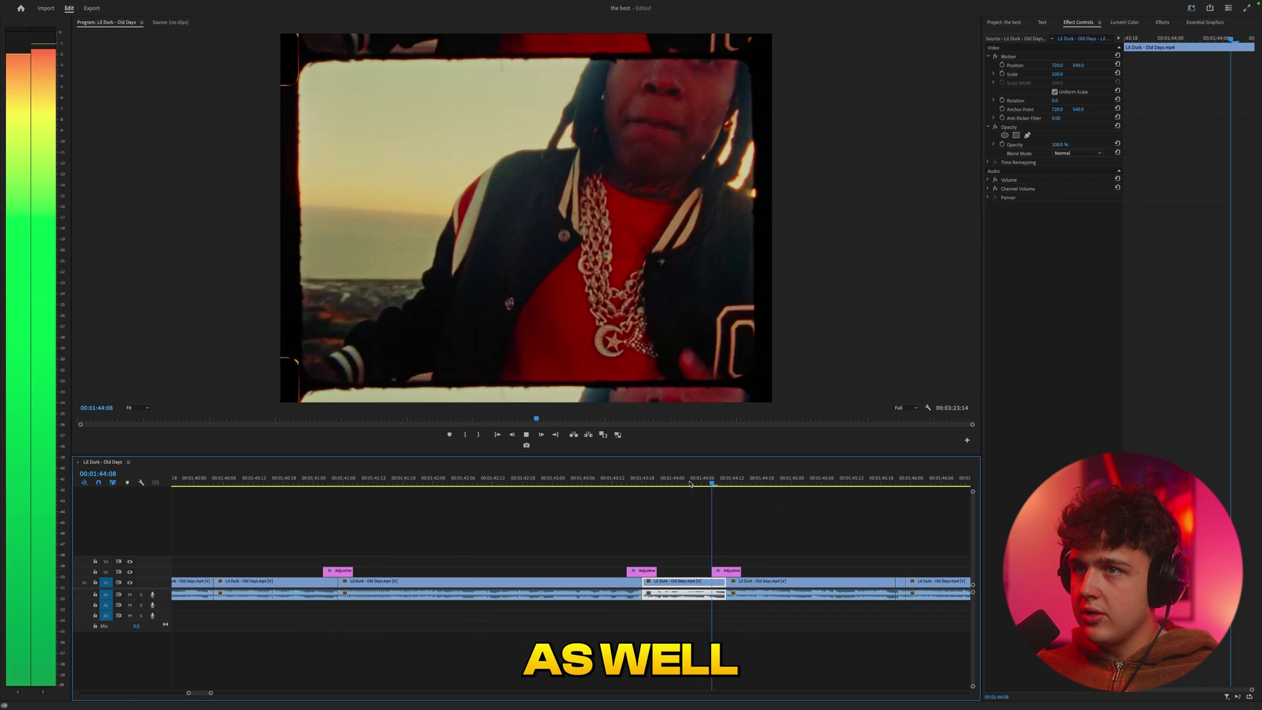
{"action": "key", "text": "space"}
- Find the next hit inside the following clip, duplicate the blur adjustment layer onto it around 00:01:45:04, and replay it
{"action": "key", "text": "space"}
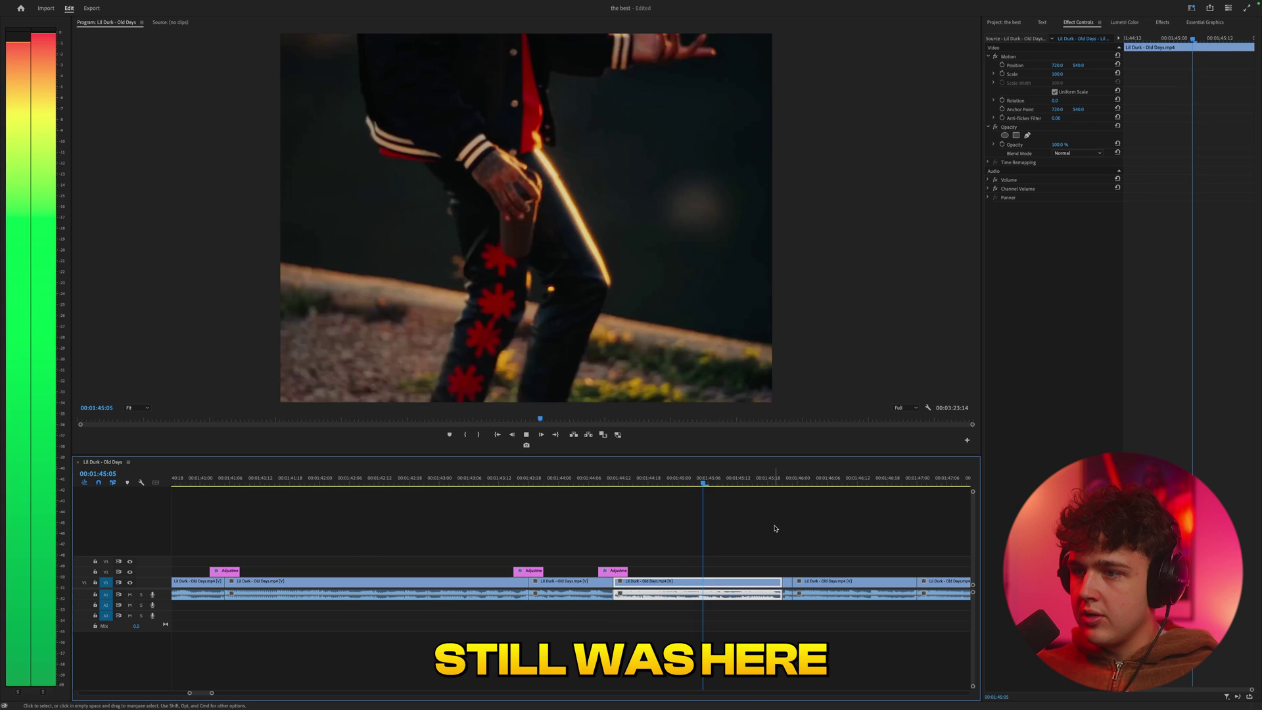
{"action": "key", "text": "space"}
{"action": "key", "text": "space"}
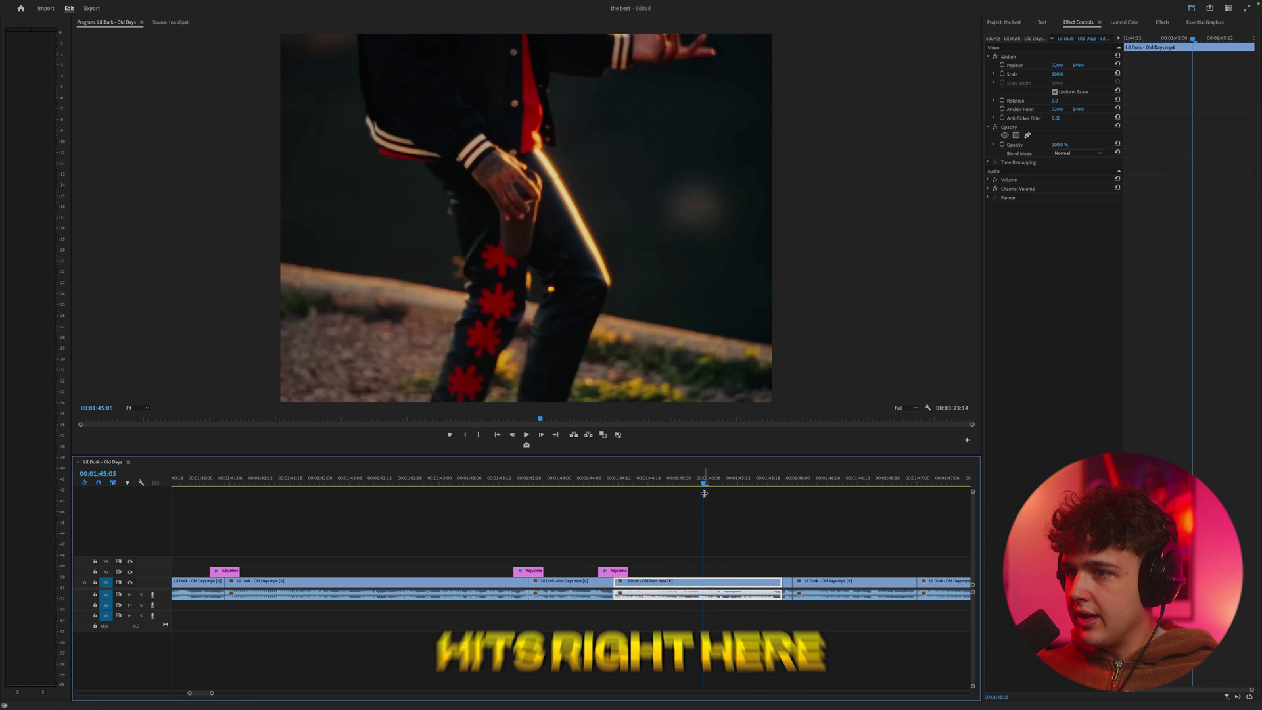
{"action": "key", "text": "space"}
{"action": "left_click_drag", "start_coordinate": [613, 570], "coordinate": [695, 571]}
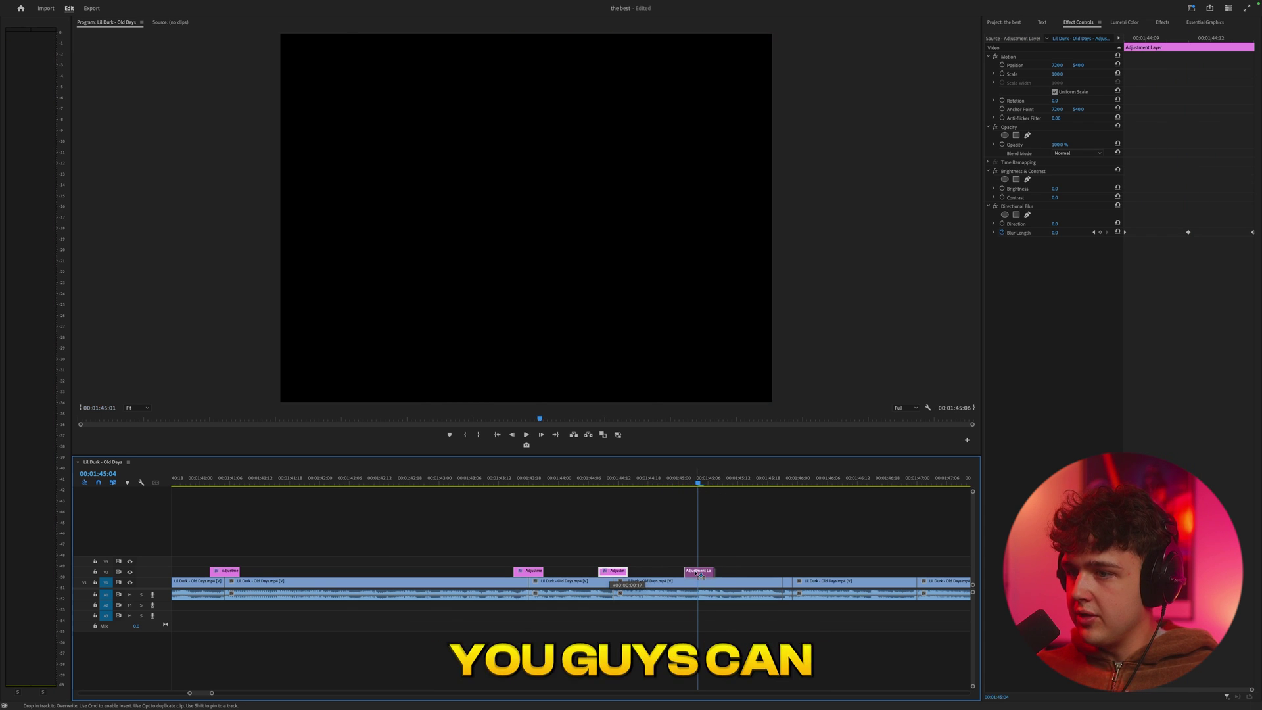
{"action": "left_click", "coordinate": [660, 485]}
{"action": "key", "text": "space"}
{"action": "left_click", "coordinate": [661, 485]}
{"action": "key", "text": "space"}
{"action": "key", "text": "space"}
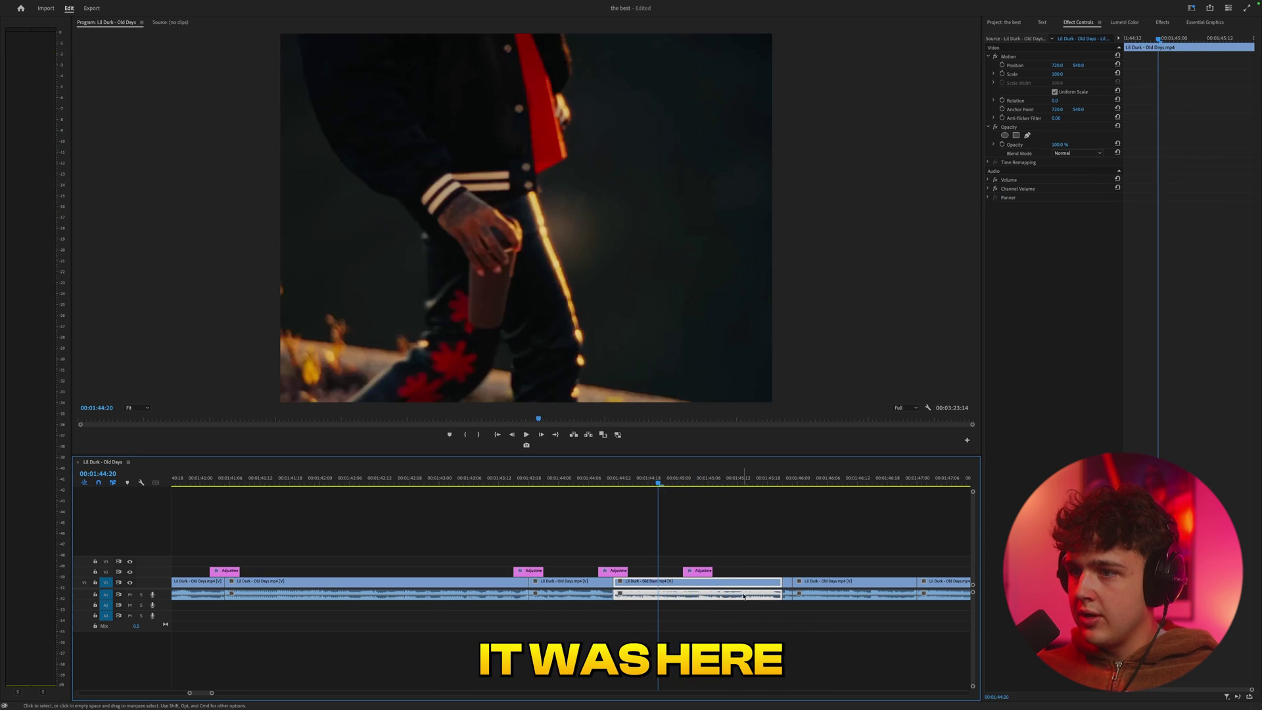
- Move the outer Blur Length keyframes of the mid-clip adjustment layer inward toward the middle one and replay the hit
{"action": "left_click", "coordinate": [698, 570]}
{"action": "left_click_drag", "start_coordinate": [1125, 233], "coordinate": [1138, 234]}
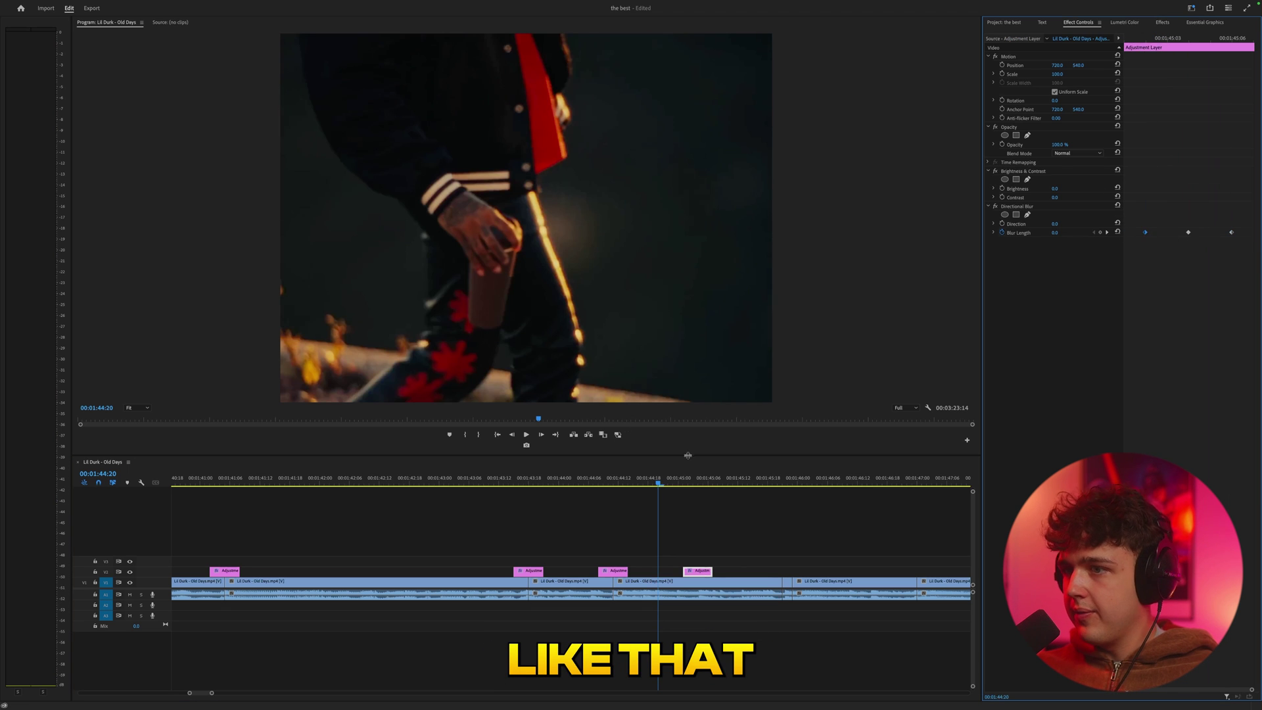
{"action": "left_click", "coordinate": [654, 484]}
{"action": "key", "text": "space"}
{"action": "left_click", "coordinate": [650, 484]}
{"action": "key", "text": "space"}
{"action": "left_click", "coordinate": [653, 483]}
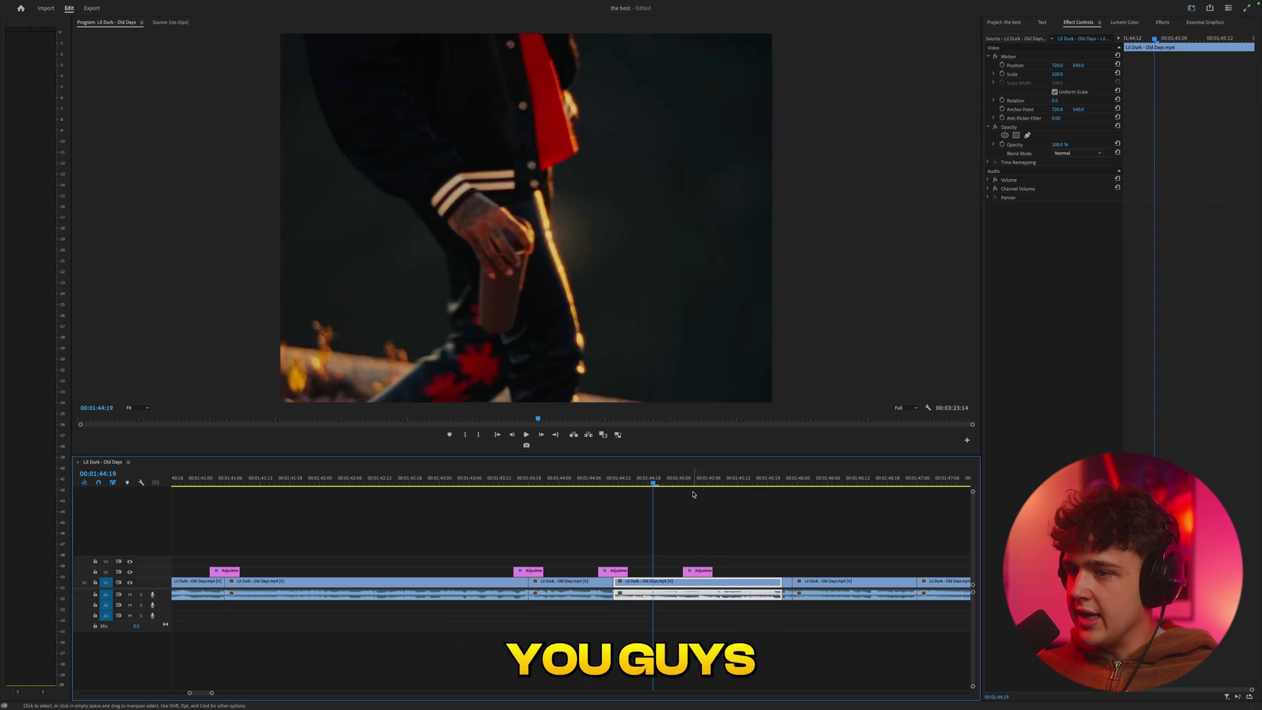
- Lower the middle Blur Length keyframe at 00:01:45:04 on the mid-clip adjustment layer and replay the hit
{"action": "left_click", "coordinate": [698, 478]}
{"action": "left_click", "coordinate": [698, 570]}
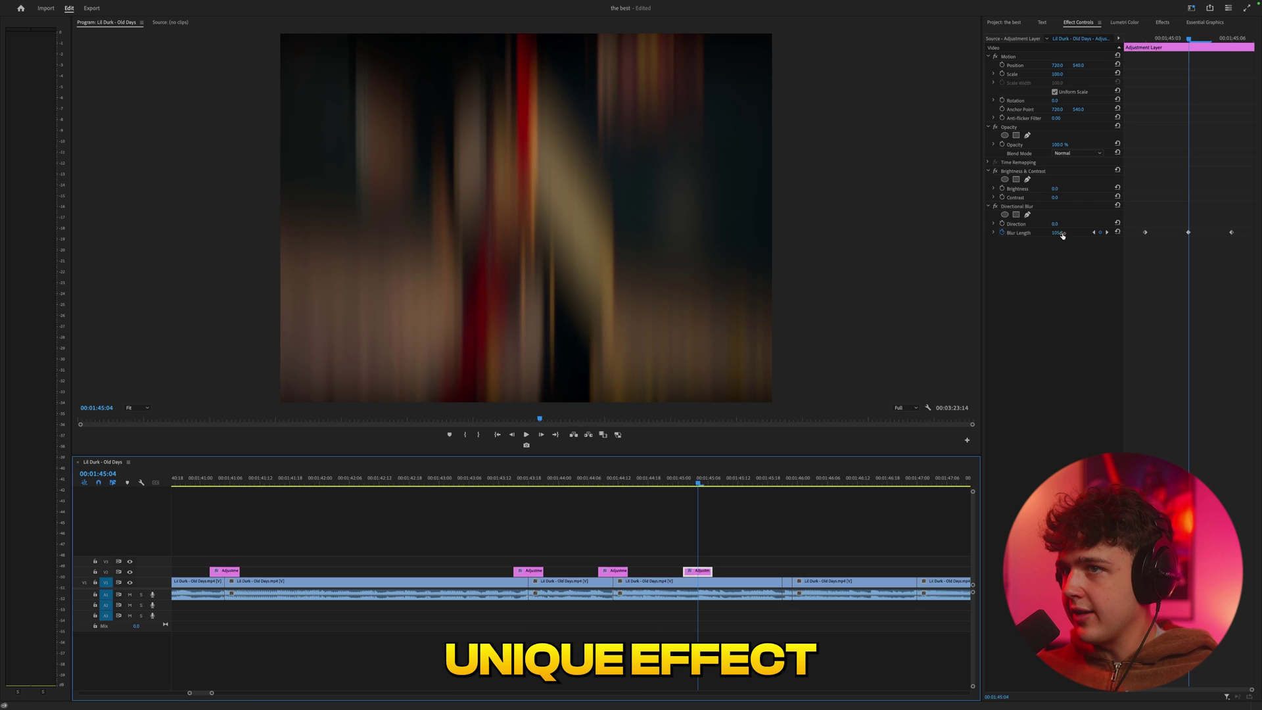
{"action": "left_click_drag", "start_coordinate": [1059, 233], "coordinate": [1029, 234]}
{"action": "left_click", "coordinate": [655, 484]}
{"action": "key", "text": "space"}
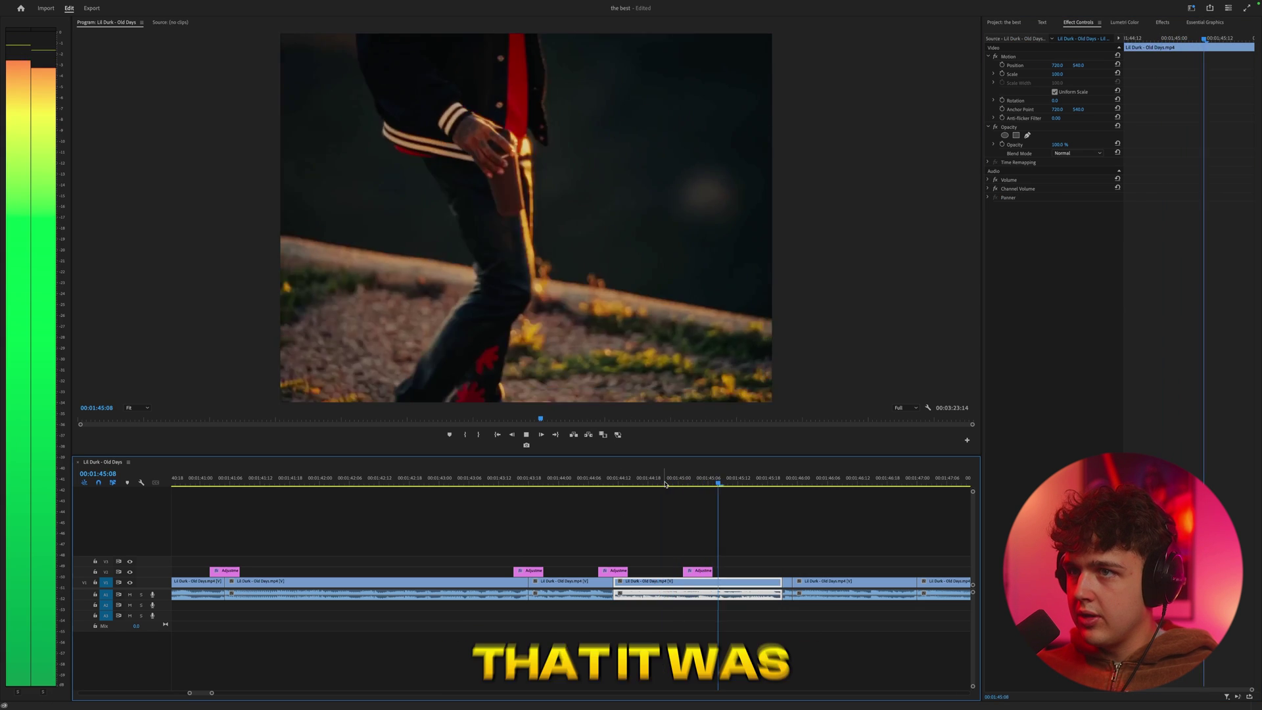
{"action": "key", "text": "space"}
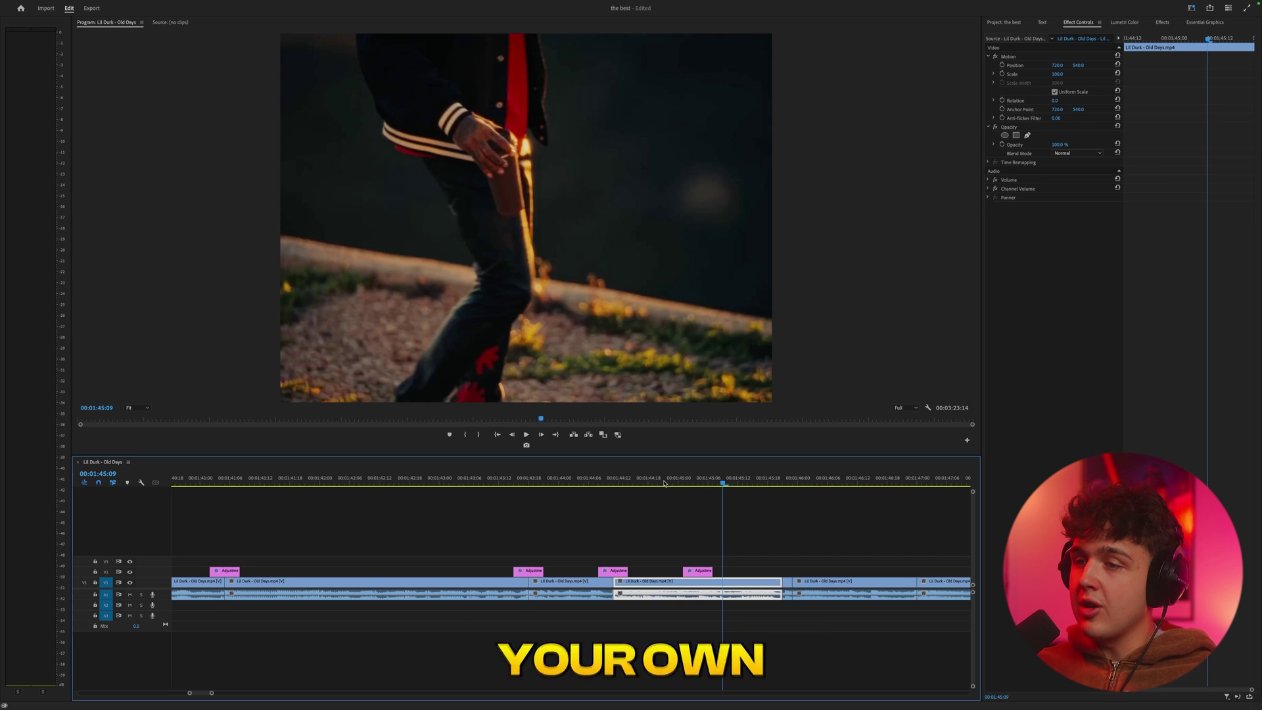
- Add Brightness & Contrast to the adjustment layer at 00:01:45:04, with Brightness 89.1 and Contrast 52.4
{"action": "left_click", "coordinate": [698, 479]}
{"action": "left_click", "coordinate": [686, 571]}
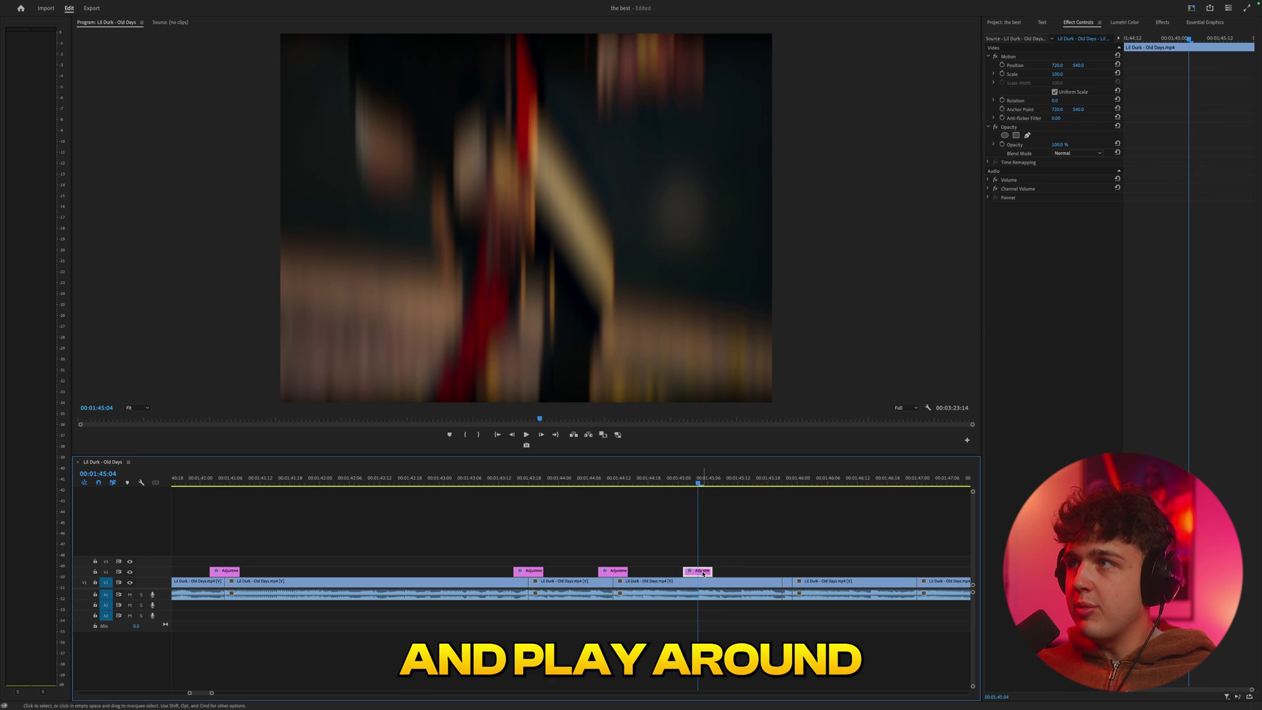
{"action": "left_click", "coordinate": [1162, 22]}
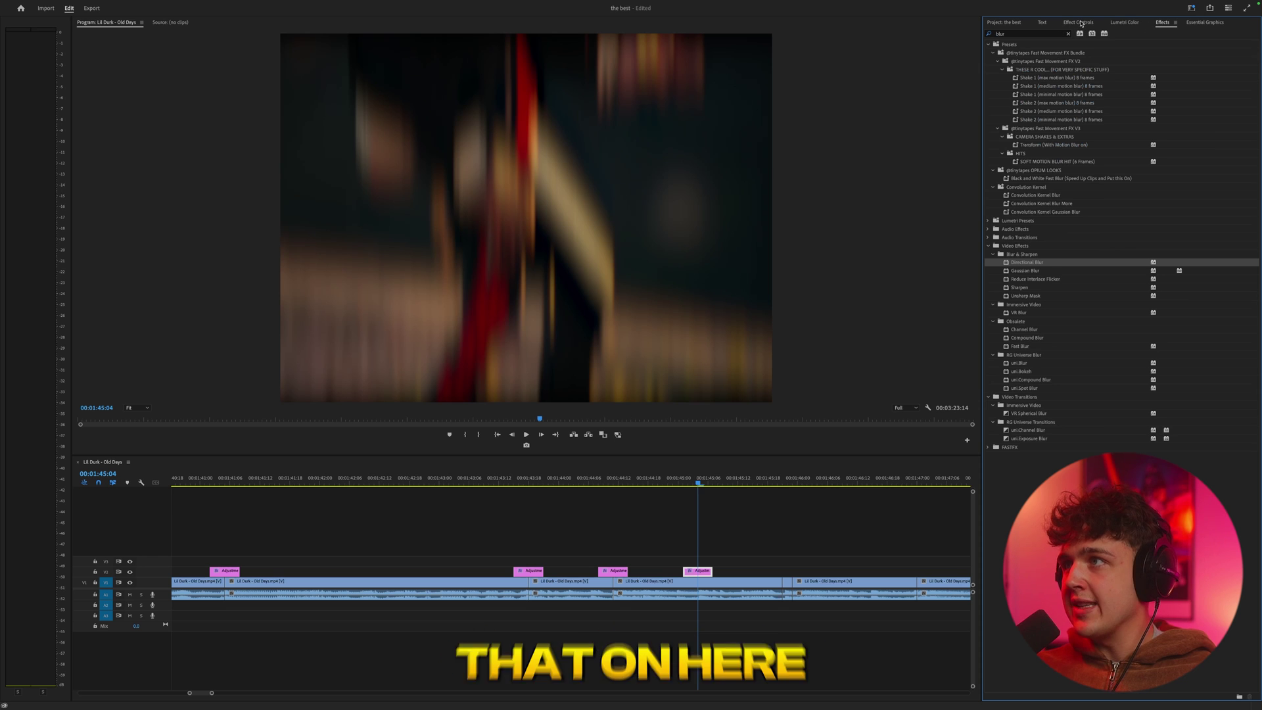
{"action": "left_click", "coordinate": [1080, 24]}
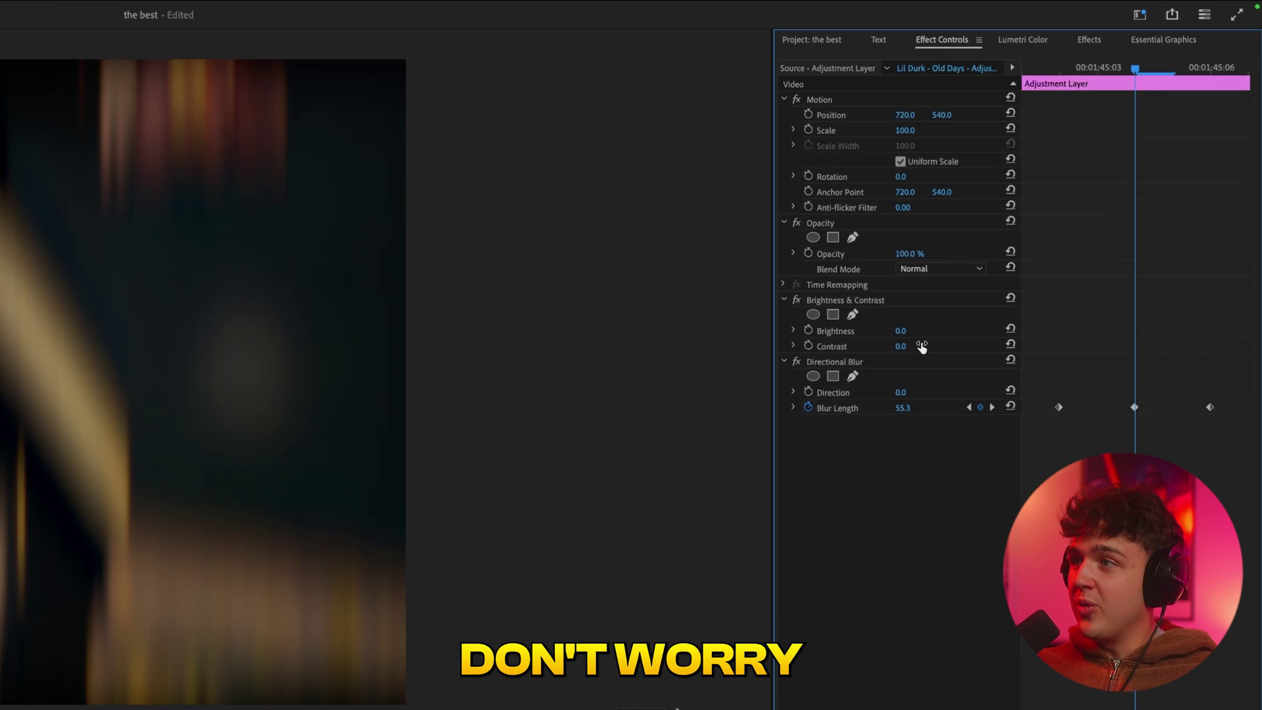
{"action": "mouse_move", "coordinate": [901, 331]}
{"action": "left_mouse_down"}
{"action": "mouse_move", "coordinate": [926, 331]}
{"action": "mouse_move", "coordinate": [928, 347]}
{"action": "mouse_move", "coordinate": [901, 333]}
{"action": "mouse_move", "coordinate": [914, 333]}
{"action": "mouse_move", "coordinate": [911, 347]}
{"action": "left_mouse_up"}
{"action": "left_click_drag", "start_coordinate": [903, 331], "coordinate": [924, 331]}
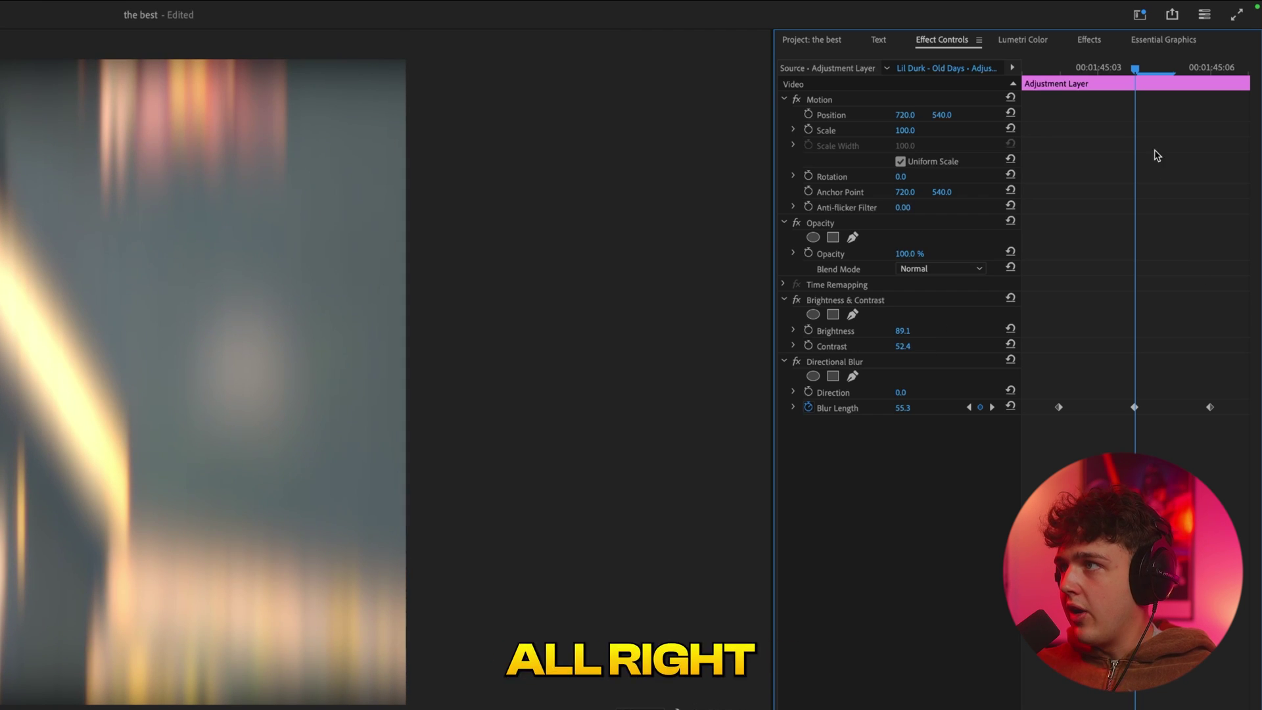
- Keyframe Brightness and Contrast at 00:01:45:04, reset both to default at the first Blur Length keyframe, and replay the hit
{"action": "left_click", "coordinate": [809, 330]}
{"action": "left_click", "coordinate": [809, 345]}
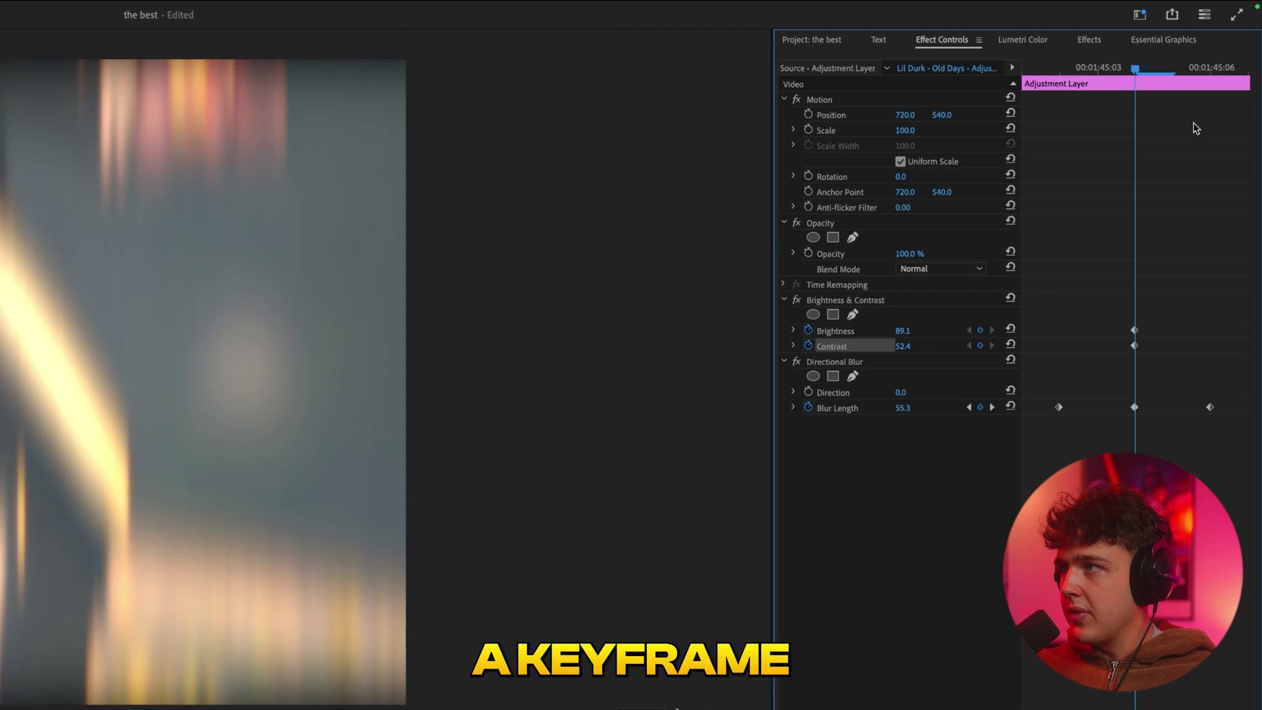
{"action": "left_click", "coordinate": [1078, 71]}
{"action": "left_click_drag", "start_coordinate": [1079, 73], "coordinate": [1060, 88]}
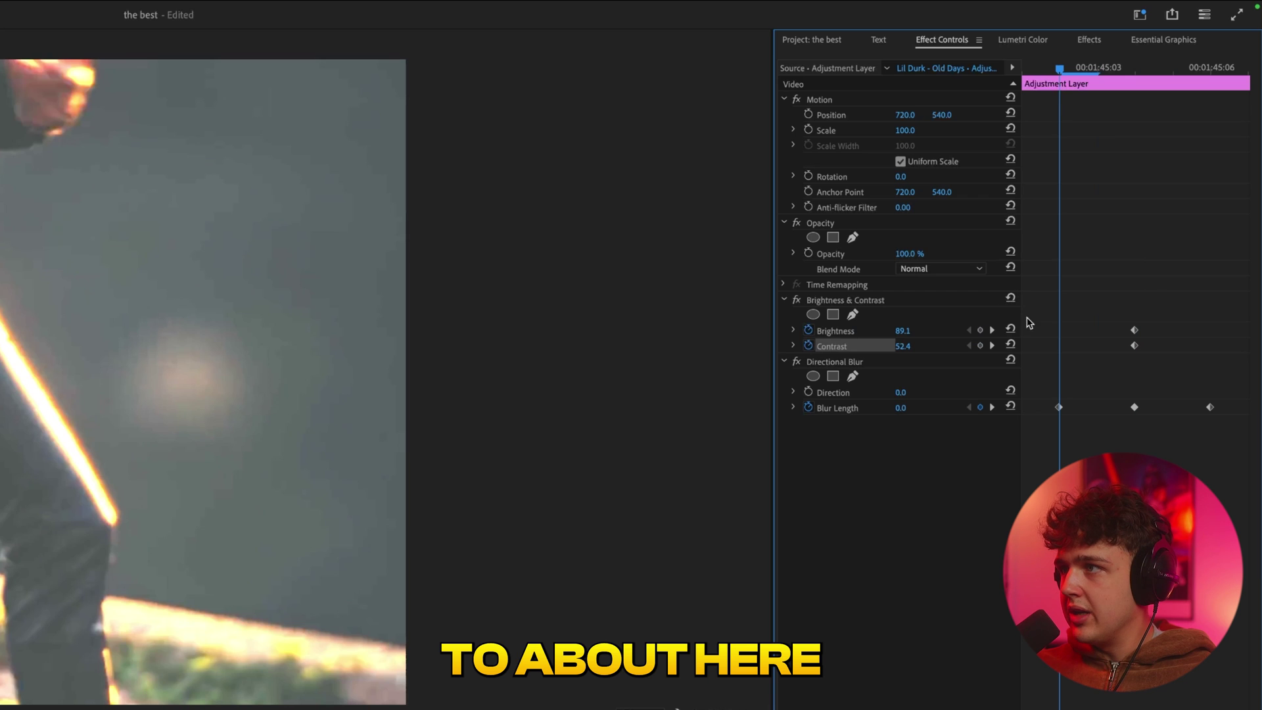
{"action": "left_click", "coordinate": [1010, 329]}
{"action": "left_click", "coordinate": [1010, 343]}
{"action": "left_click_drag", "start_coordinate": [1087, 306], "coordinate": [1040, 360]}
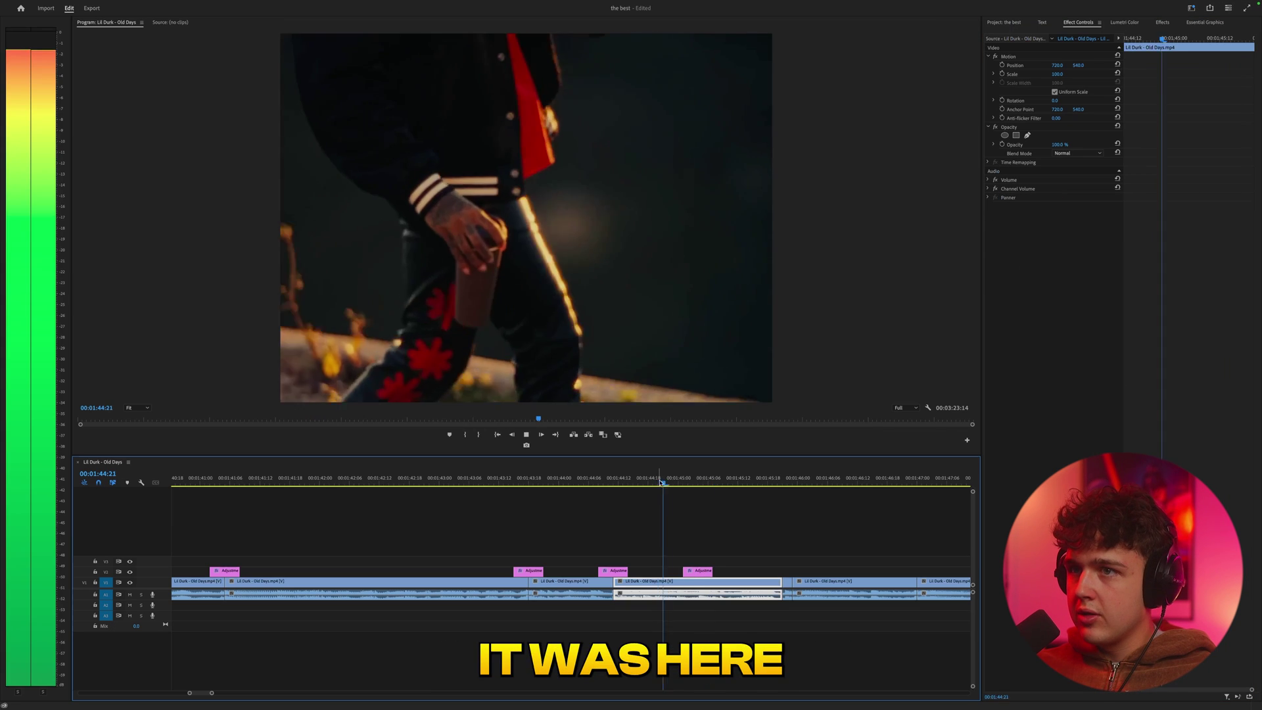
{"action": "left_click", "coordinate": [671, 479]}
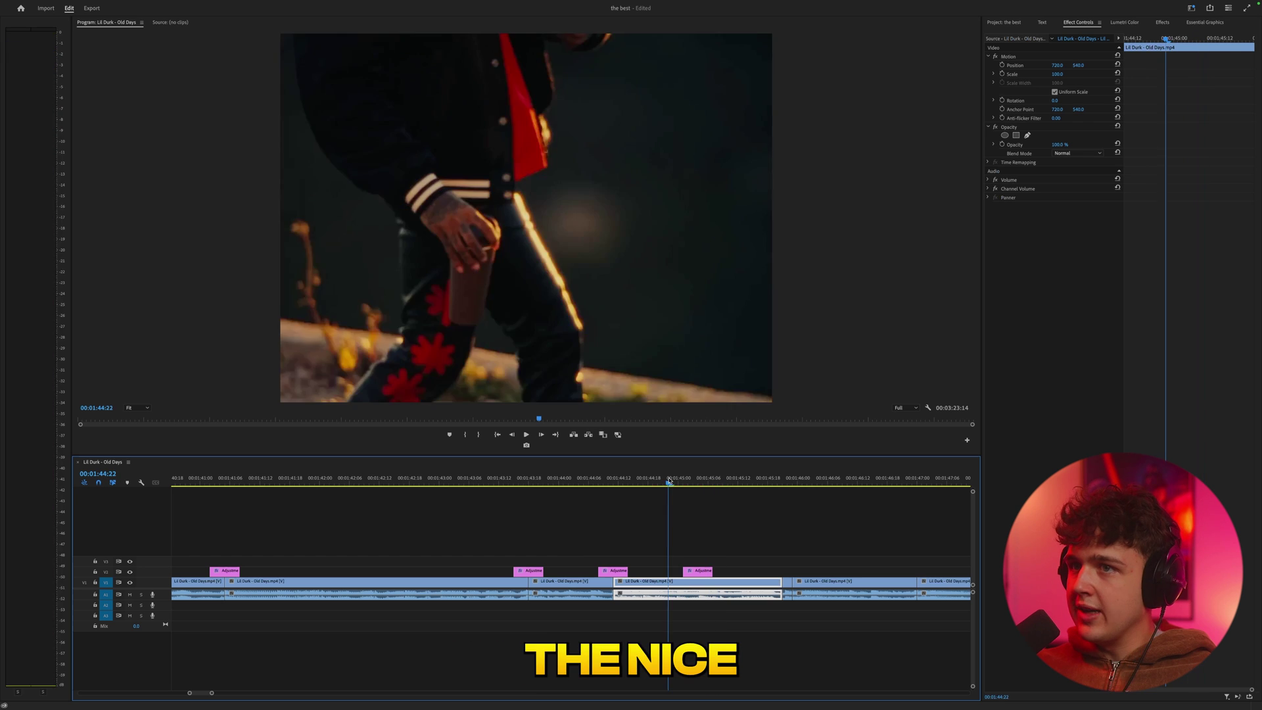
- Duplicate the blur and brightness adjustment layer onto the cut near 00:01:47:00 and play the following clips
{"action": "left_click_drag", "start_coordinate": [699, 570], "coordinate": [918, 569]}
{"action": "key", "text": "space"}
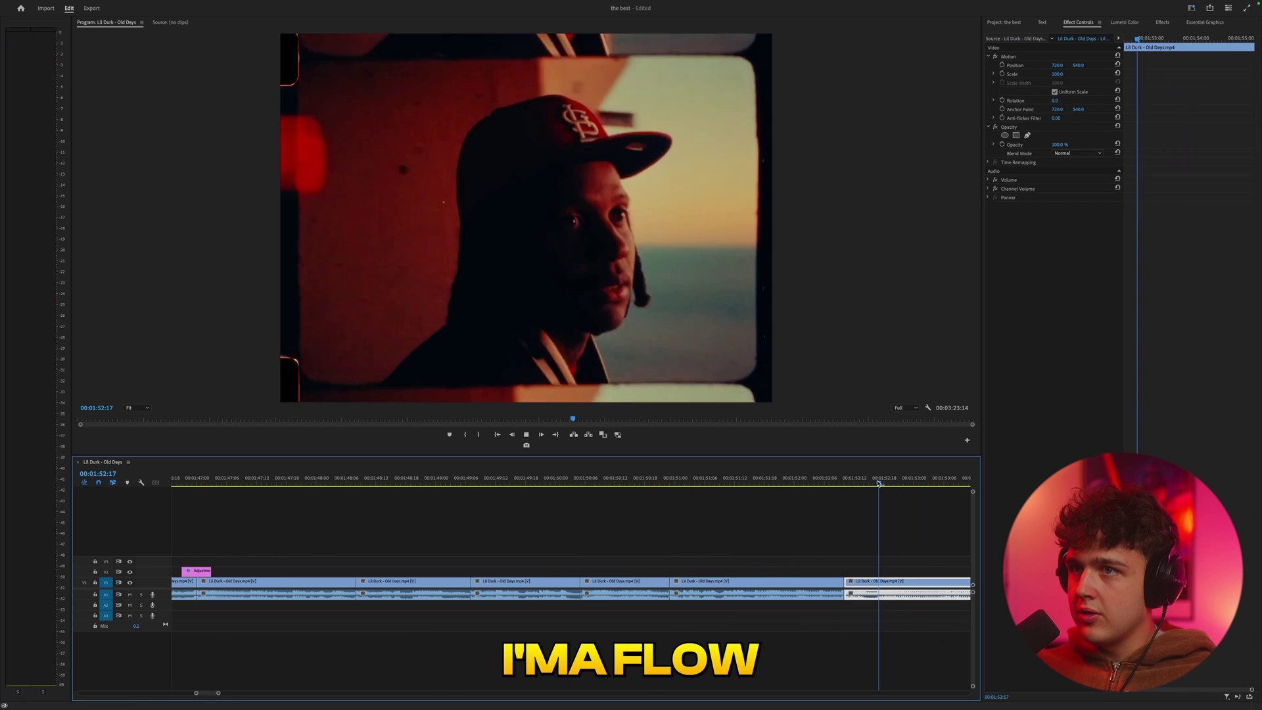
{"action": "key", "text": "space"}
{"action": "scroll", "coordinate": [819, 543], "scroll_direction": "down", "scroll_amount": 4}
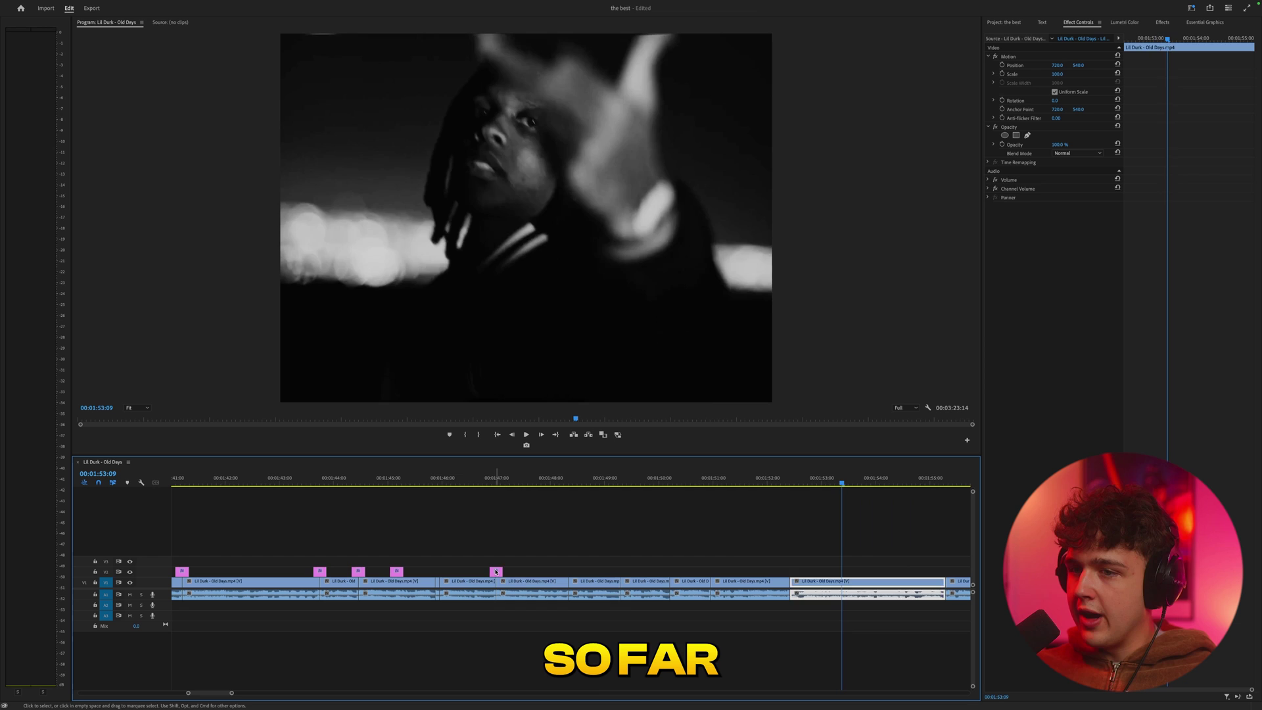
- Duplicate the adjustment layer onto the cut around 00:01:55 as well and play through it
{"action": "key", "text": "space"}
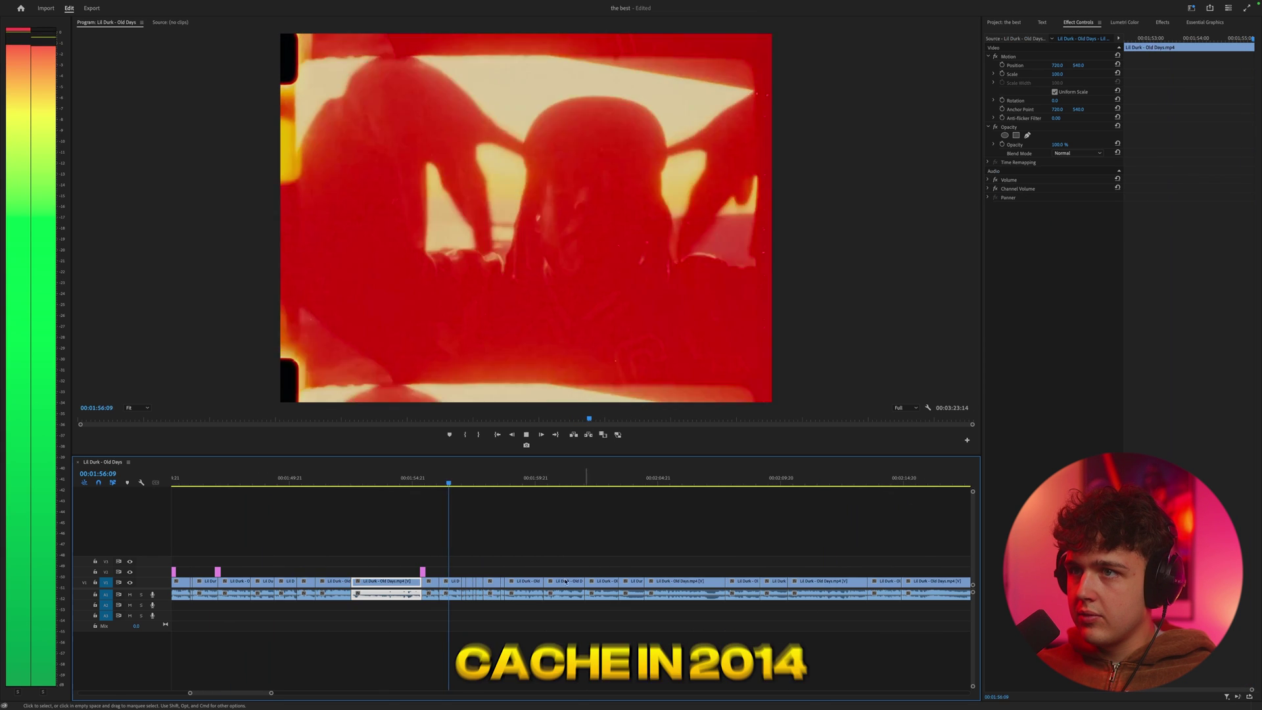
{"action": "scroll", "coordinate": [458, 573], "scroll_direction": "up", "scroll_amount": 2}
{"action": "key", "text": "space"}
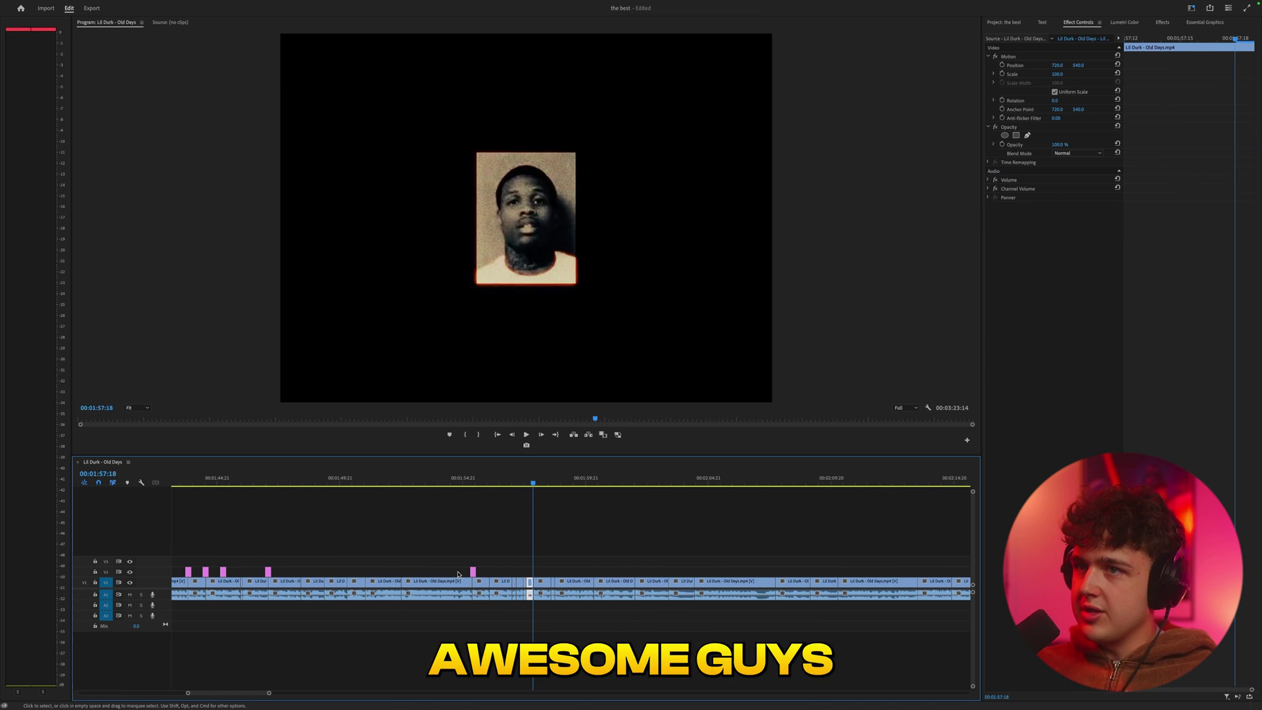
- Place the Splitscreen Horizontal - Effect template above the clips around 00:02:58 and reduce its scale to fit the frame
{"action": "key", "text": "minus"}
{"action": "key", "text": "minus"}
{"action": "left_click", "coordinate": [494, 483]}
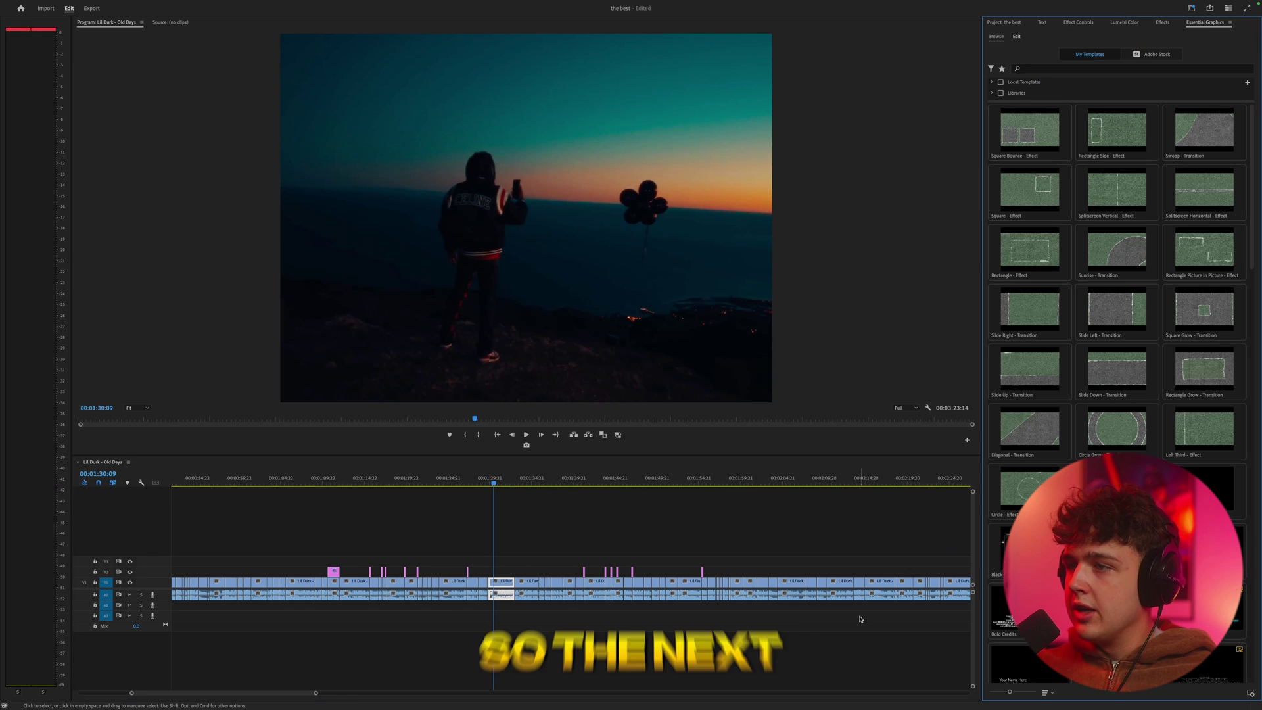
{"action": "scroll", "coordinate": [785, 550], "scroll_direction": "right", "scroll_amount": 8}
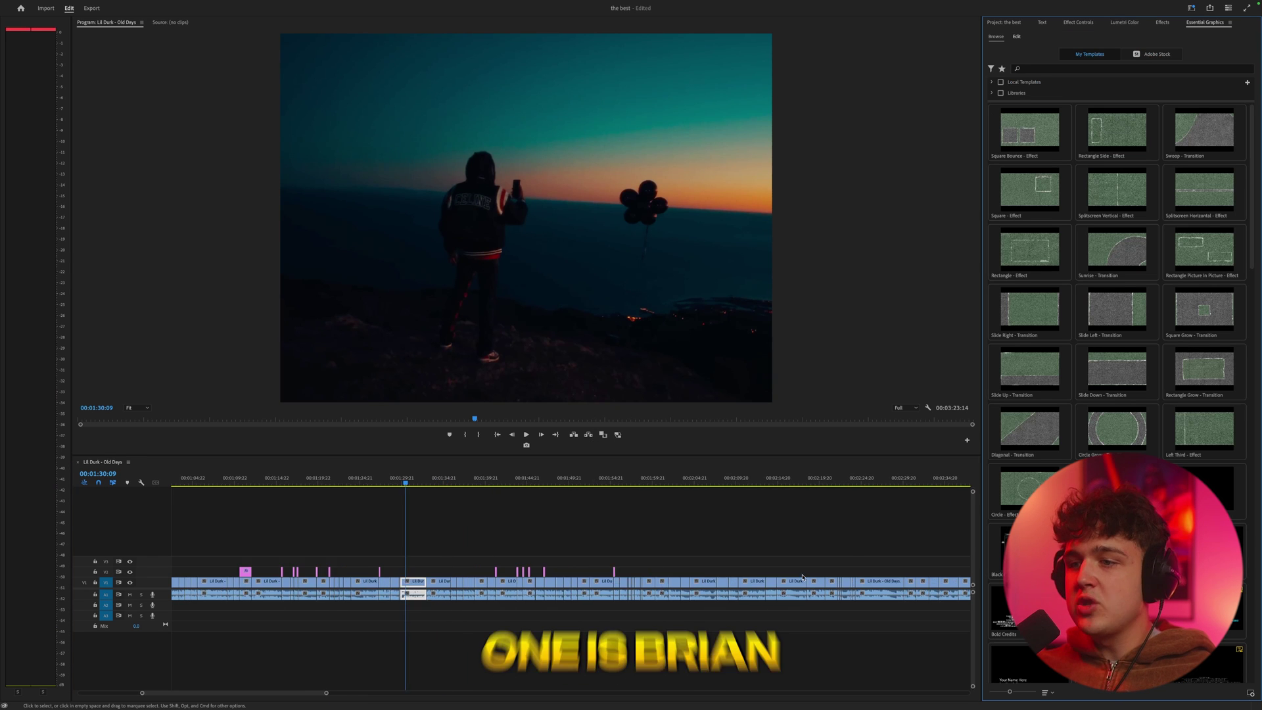
{"action": "scroll", "coordinate": [785, 559], "scroll_direction": "right", "scroll_amount": 3}
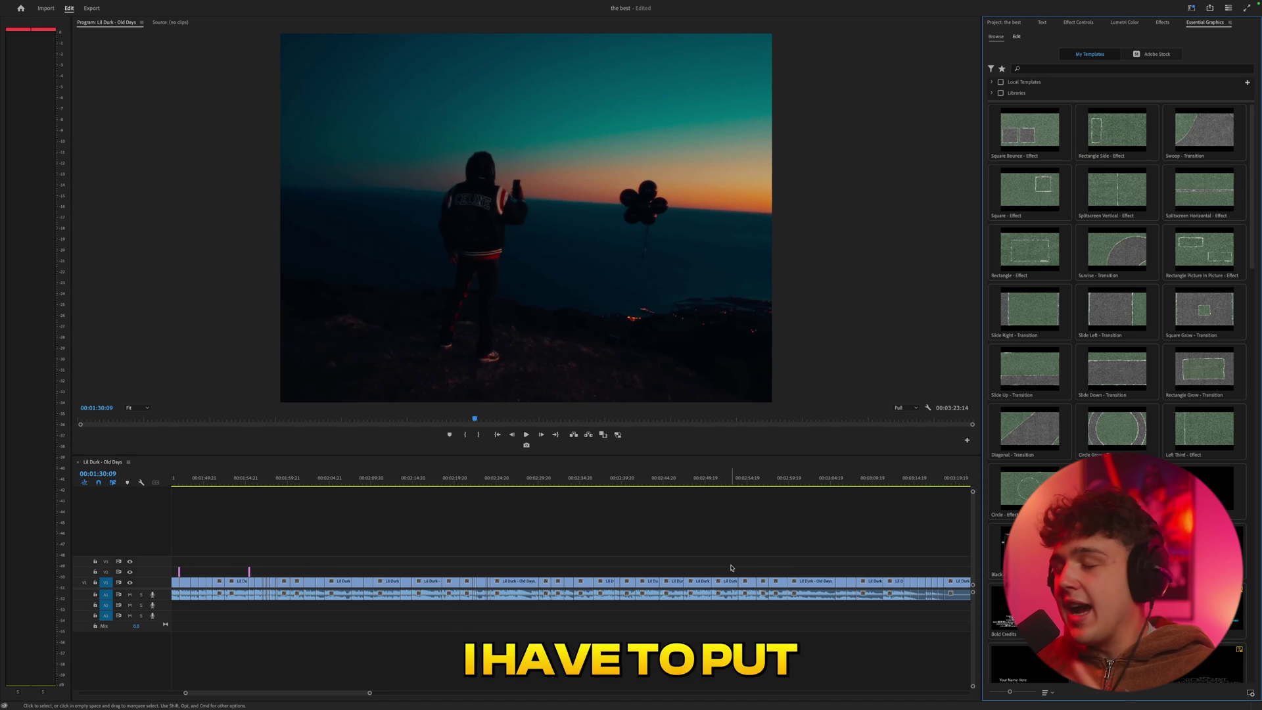
{"action": "left_click_drag", "start_coordinate": [1200, 202], "coordinate": [784, 544]}
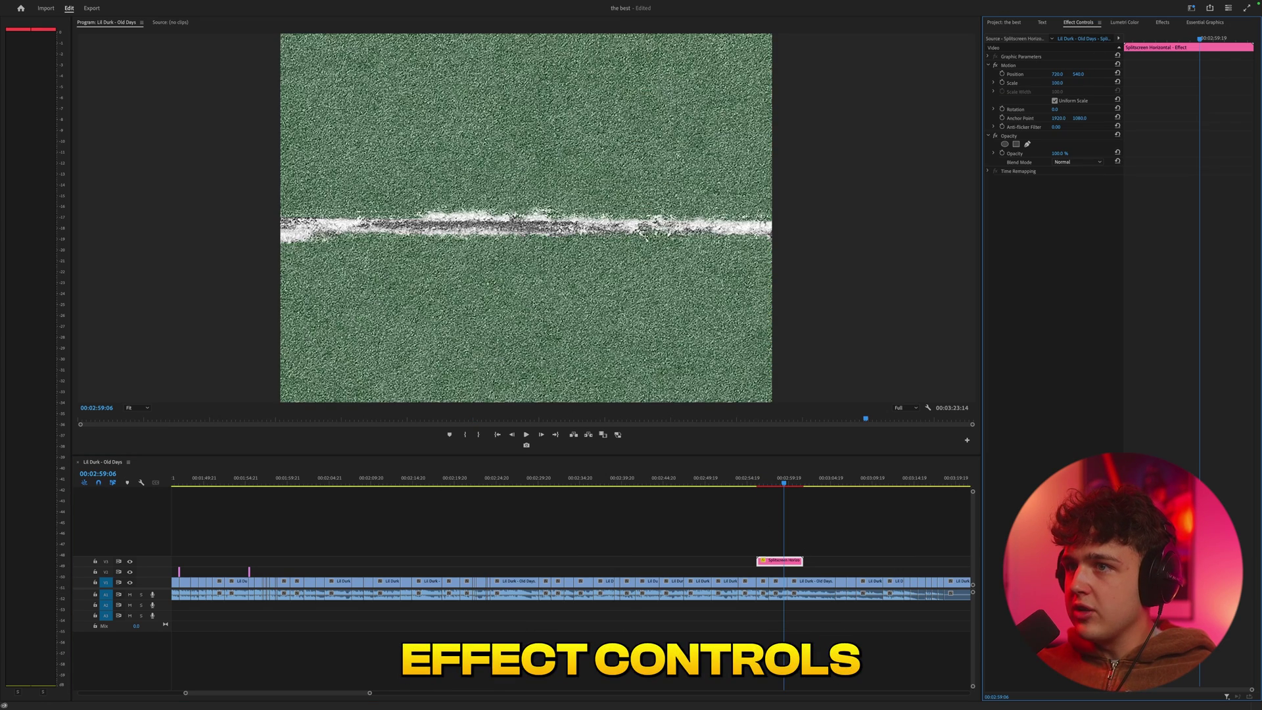
{"action": "left_click_drag", "start_coordinate": [1056, 83], "coordinate": [1023, 83]}
{"action": "mouse_move", "coordinate": [767, 481]}
{"action": "left_mouse_down"}
{"action": "mouse_move", "coordinate": [755, 481]}
{"action": "mouse_move", "coordinate": [778, 481]}
{"action": "left_mouse_up"}
{"action": "scroll", "coordinate": [763, 563], "scroll_direction": "right", "scroll_amount": 2}
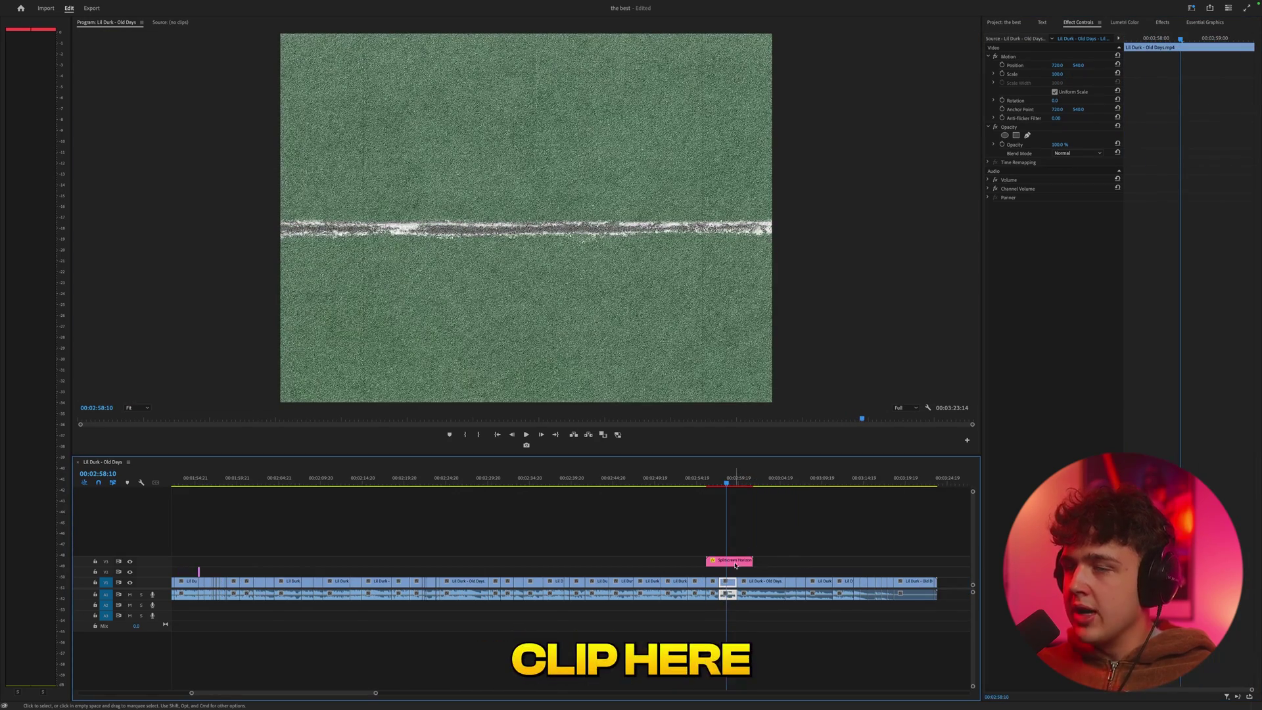
- Open the split-screen template's editable properties and expand its Top and Bottom footage slots
{"action": "left_click", "coordinate": [730, 560]}
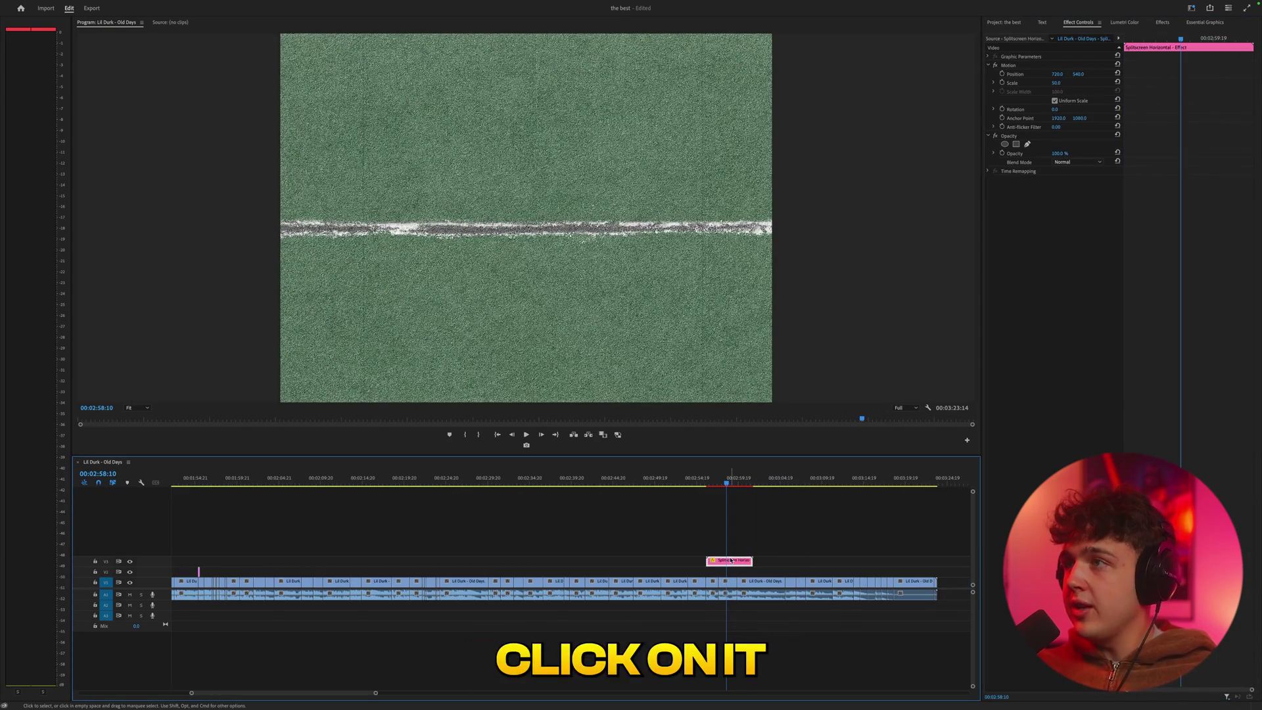
{"action": "left_click", "coordinate": [1200, 23]}
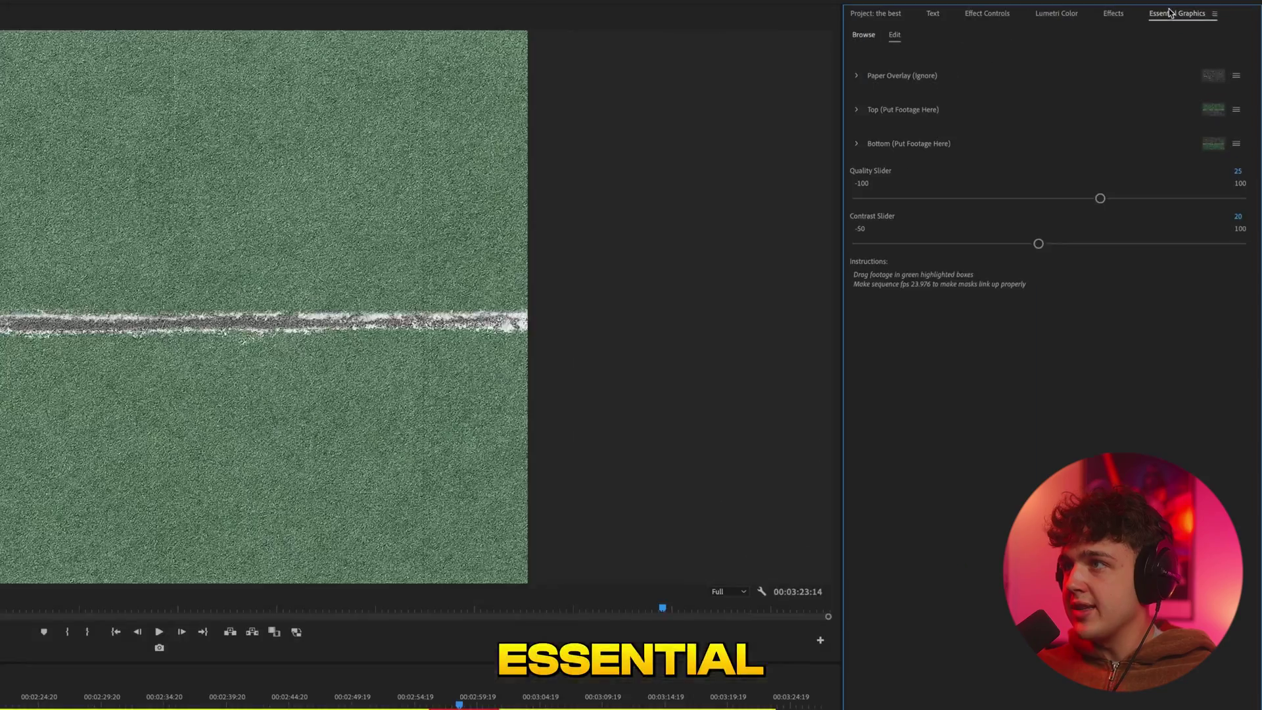
{"action": "left_click", "coordinate": [855, 109]}
{"action": "left_click", "coordinate": [857, 387]}
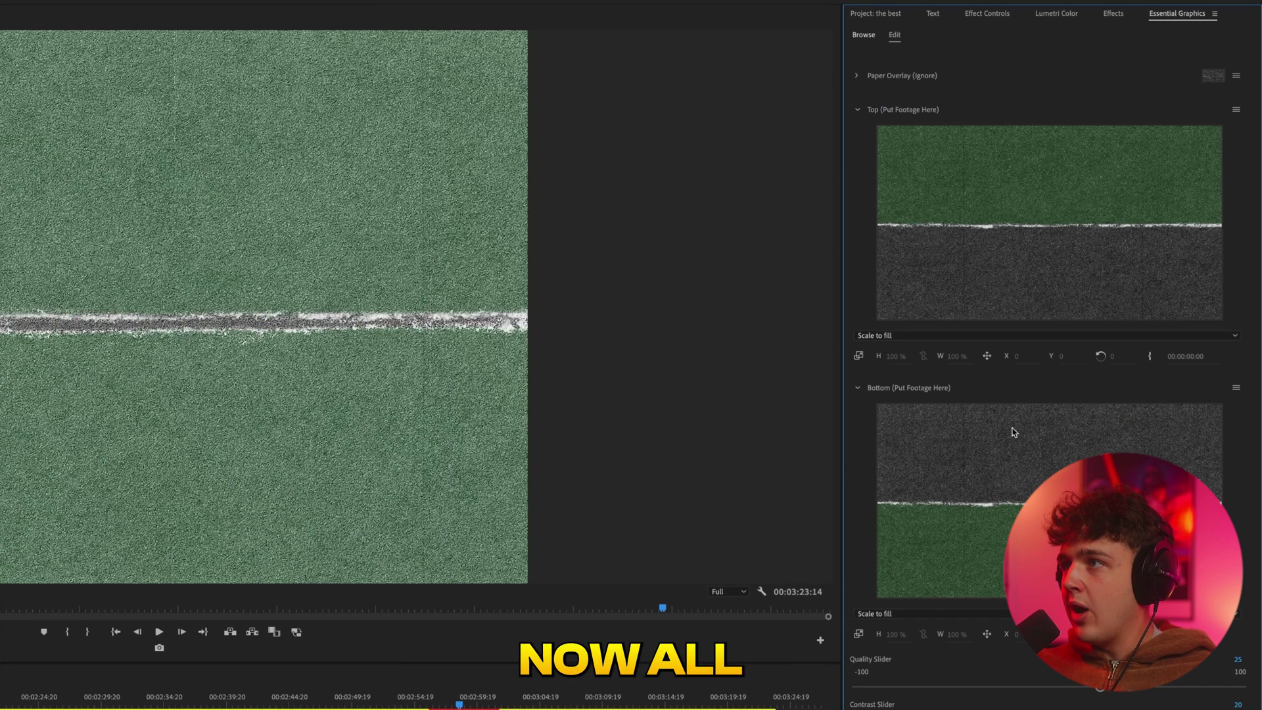
- Dock the template properties beneath the project files and open the Lil Durk - Old Days.mp4 Scene Edit Detection bin
{"action": "left_click_drag", "start_coordinate": [1178, 14], "coordinate": [1035, 703]}
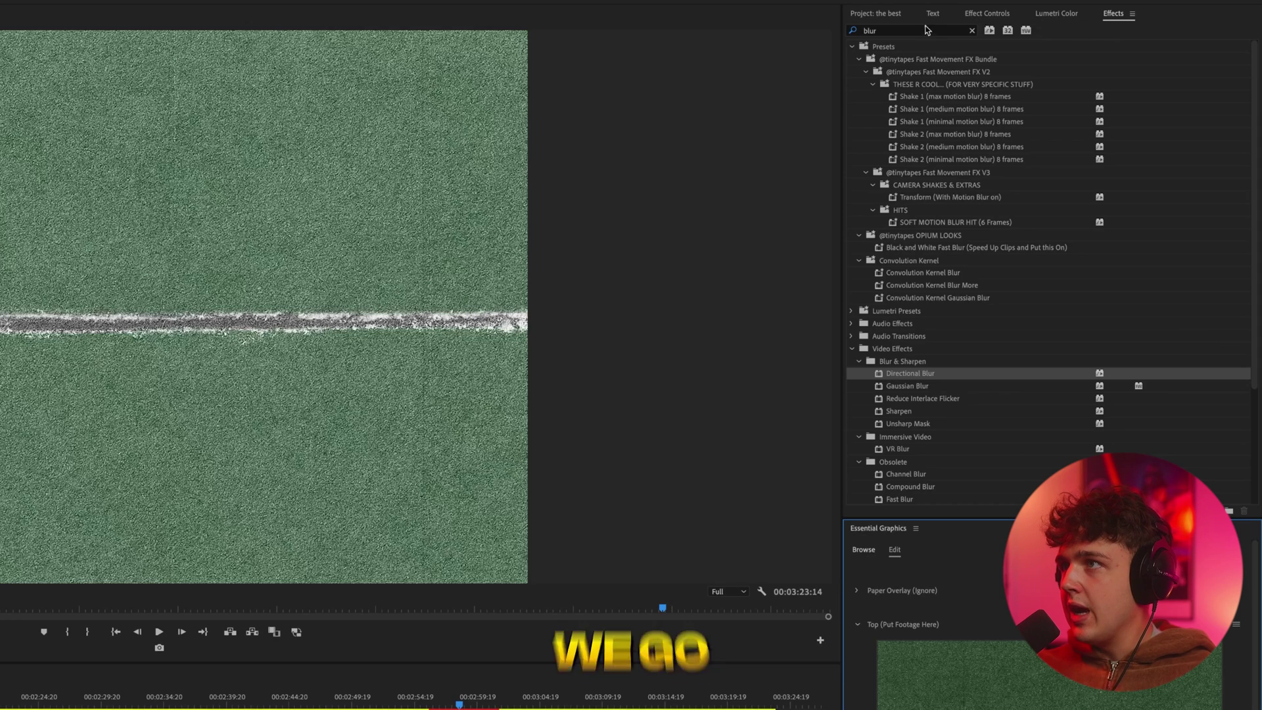
{"action": "left_click", "coordinate": [896, 17]}
{"action": "double_click", "coordinate": [1137, 82]}
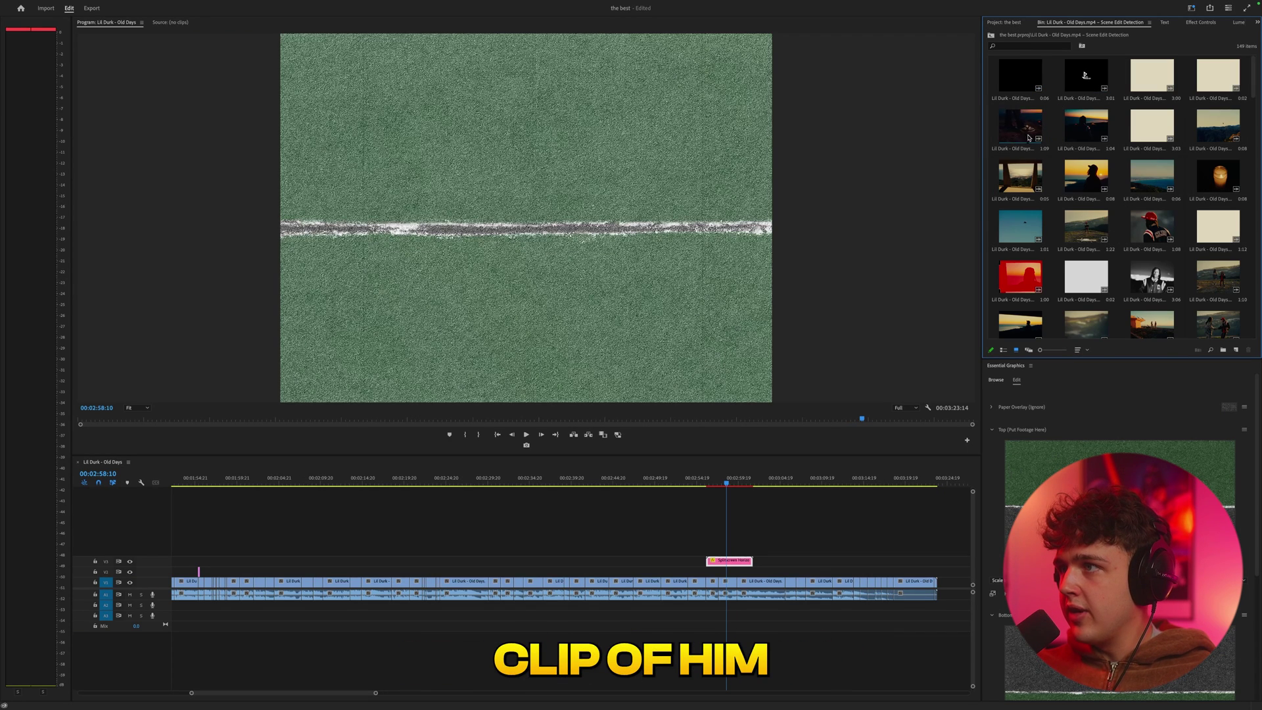
- Fill the template's Top slot with the sunset silhouette clip and its Bottom slot with the clip showing the shoes
{"action": "left_click_drag", "start_coordinate": [1088, 181], "coordinate": [1104, 447]}
{"action": "scroll", "coordinate": [1138, 224], "scroll_direction": "down", "scroll_amount": 1}
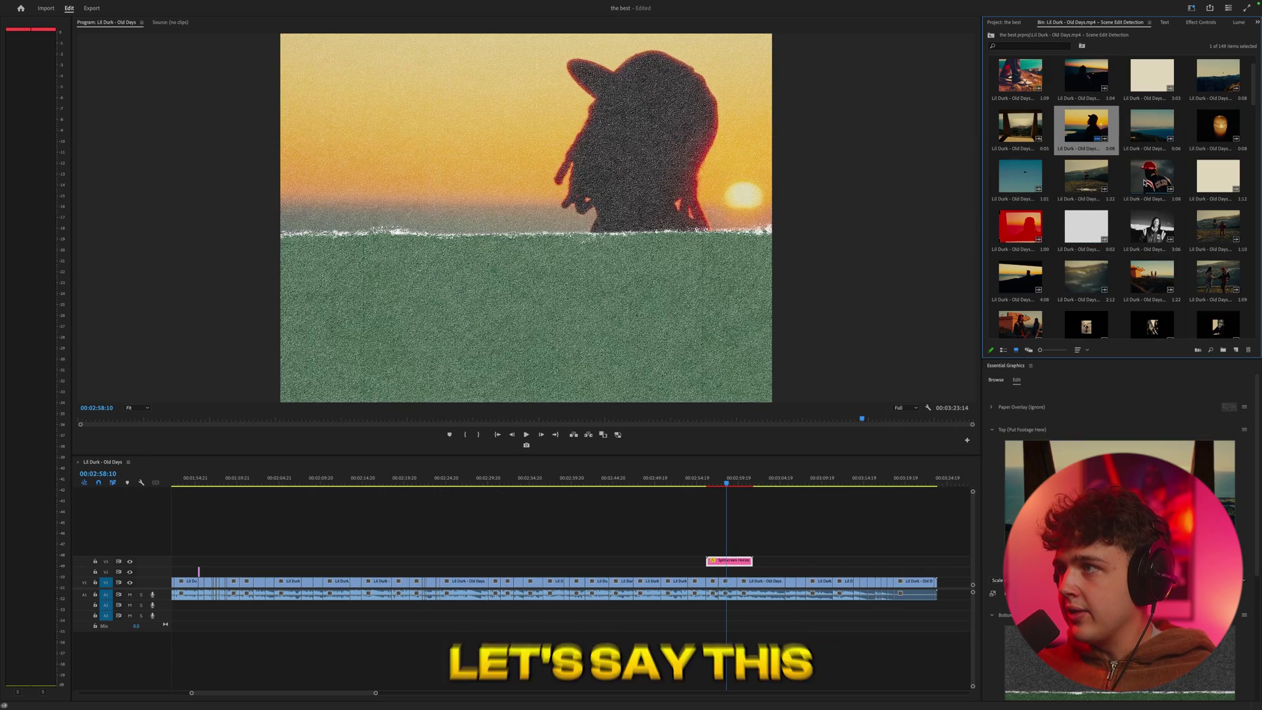
{"action": "left_click_drag", "start_coordinate": [1020, 78], "coordinate": [1117, 657]}
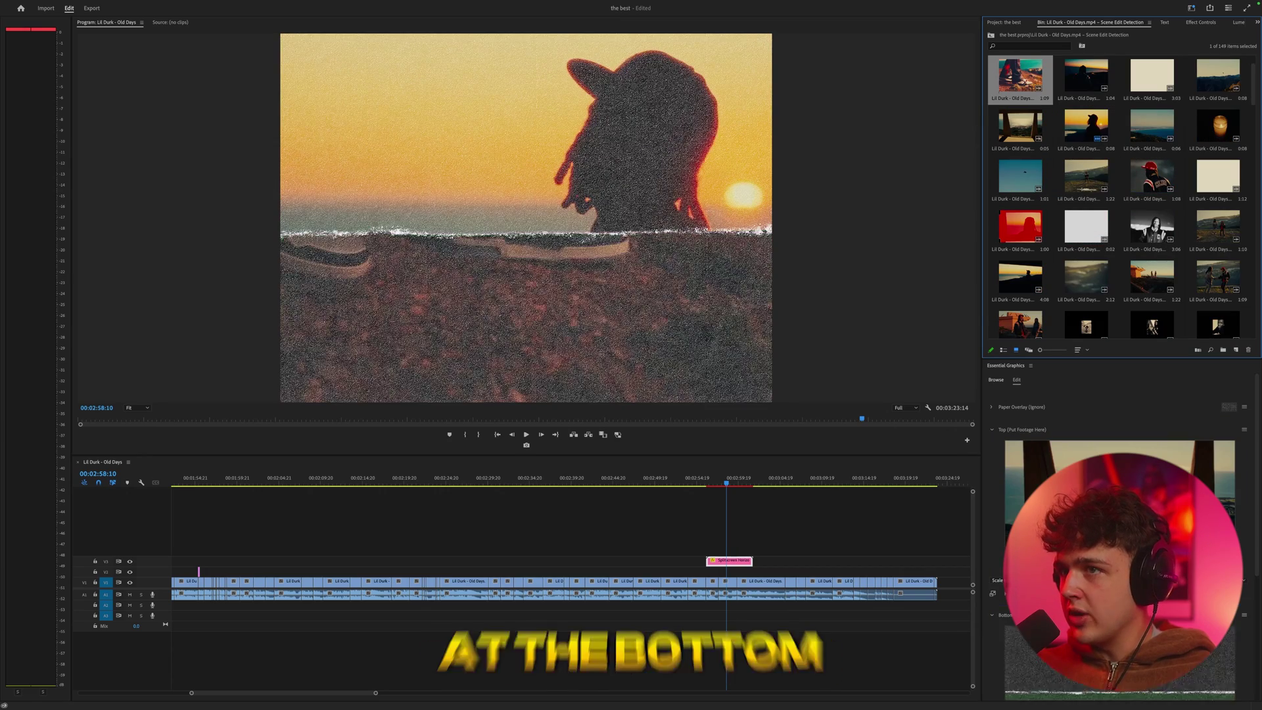
- Play the split screen and shorten the template's end to about 00:02:57
{"action": "left_click_drag", "start_coordinate": [734, 484], "coordinate": [701, 505]}
{"action": "key", "text": "space"}
{"action": "key", "text": "space"}
{"action": "scroll", "coordinate": [729, 524], "scroll_direction": "up", "scroll_amount": 3}
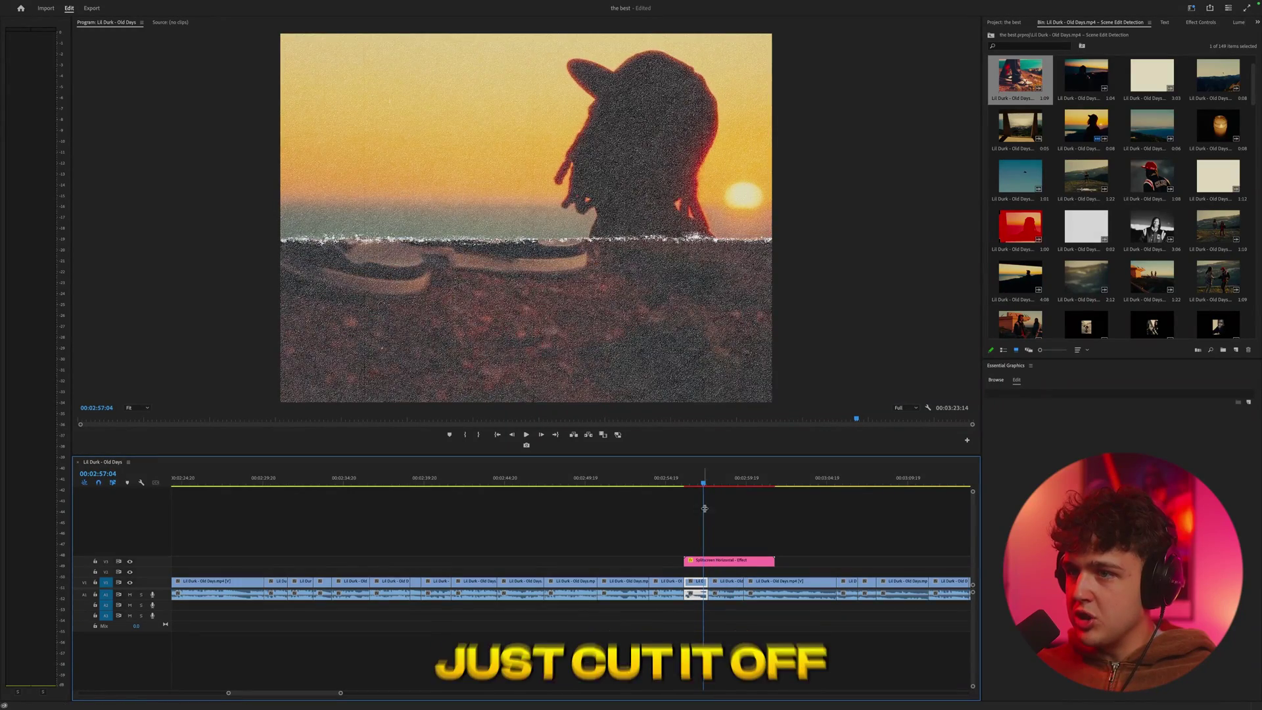
{"action": "left_click_drag", "start_coordinate": [779, 562], "coordinate": [702, 562]}
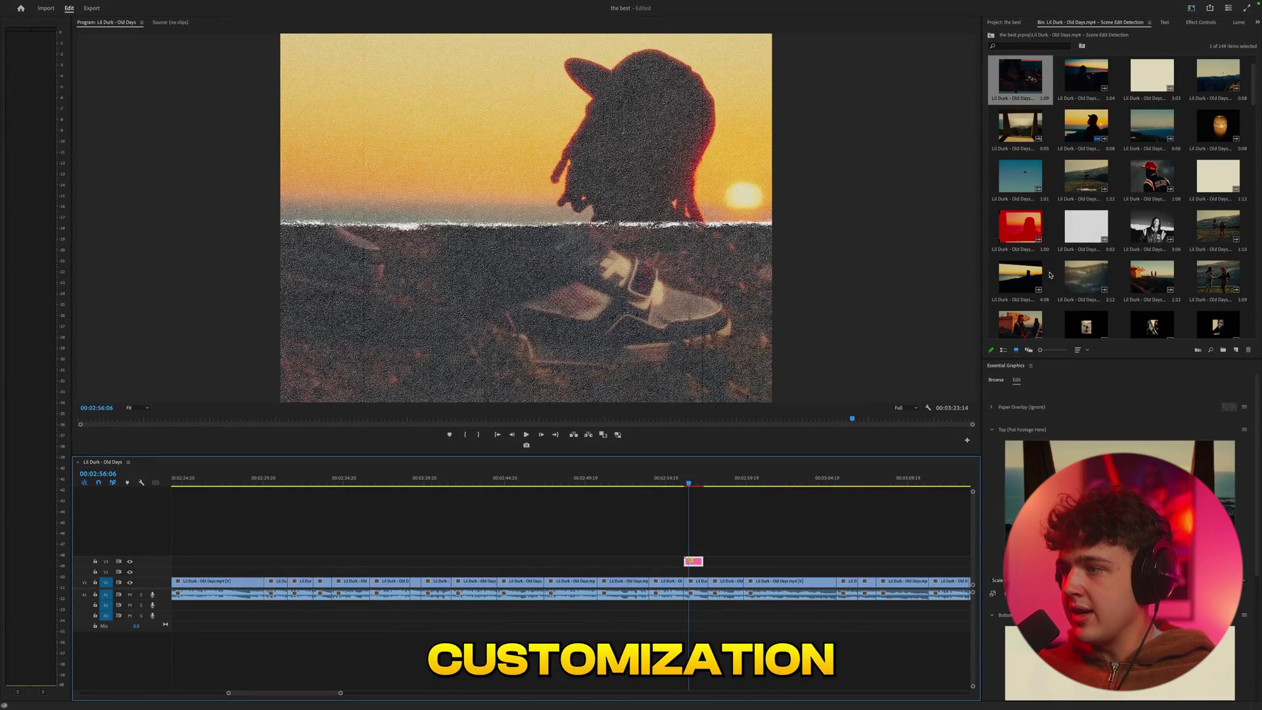
- Shift the Bottom footage to X 1612, then set the Quality Slider to 100 and the Contrast Slider to its minimum
{"action": "scroll", "coordinate": [1117, 460], "scroll_direction": "down", "scroll_amount": 1}
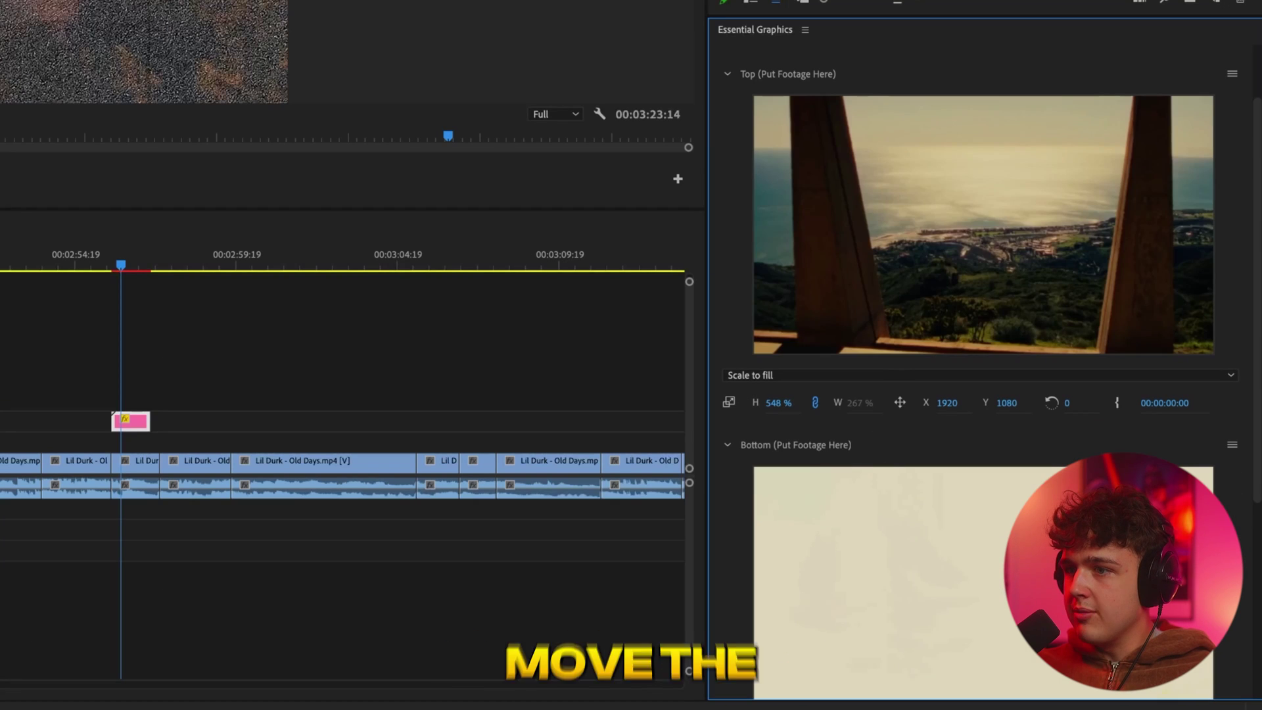
{"action": "scroll", "coordinate": [880, 441], "scroll_direction": "down", "scroll_amount": 6}
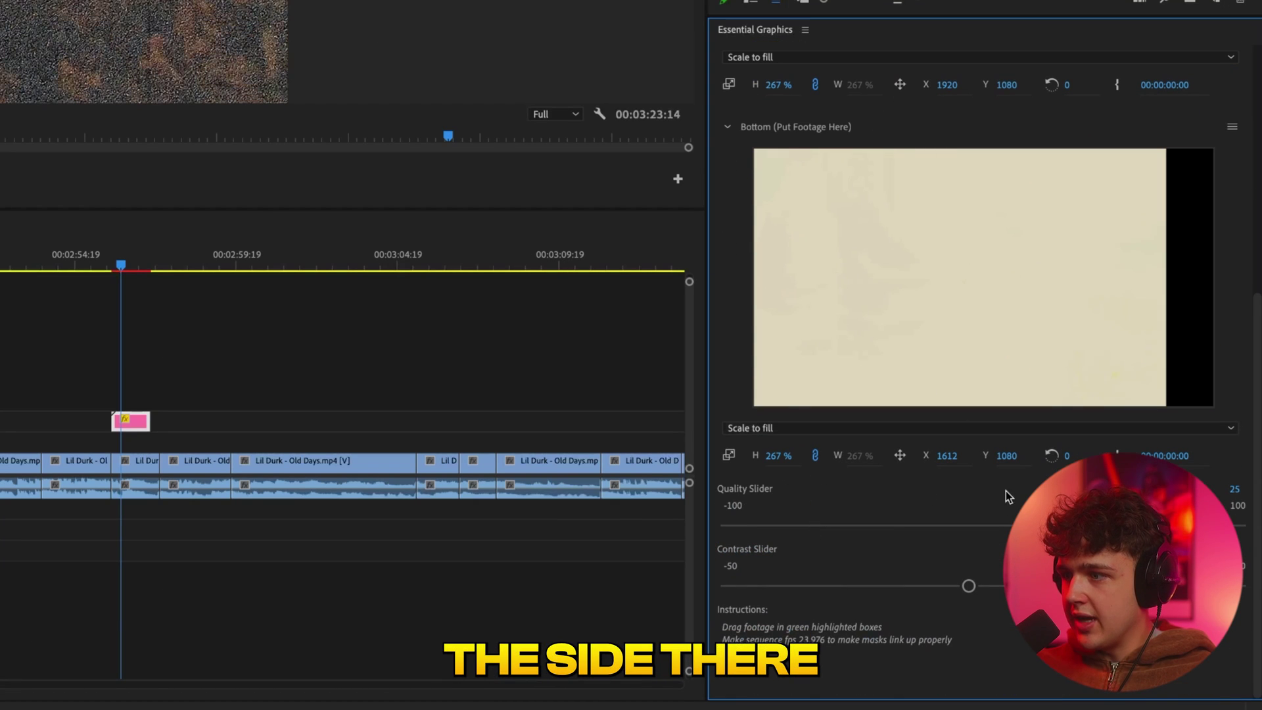
{"action": "left_click_drag", "start_coordinate": [1048, 525], "coordinate": [1239, 529]}
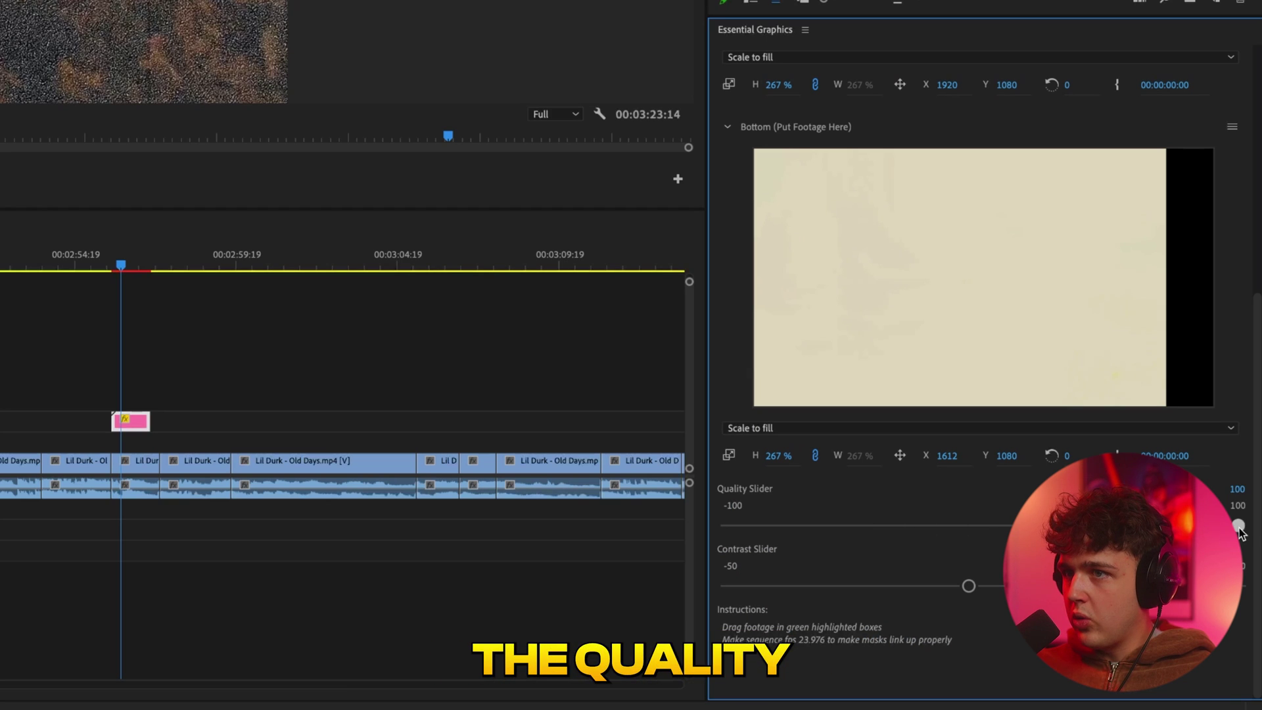
{"action": "left_click_drag", "start_coordinate": [1117, 587], "coordinate": [793, 599]}
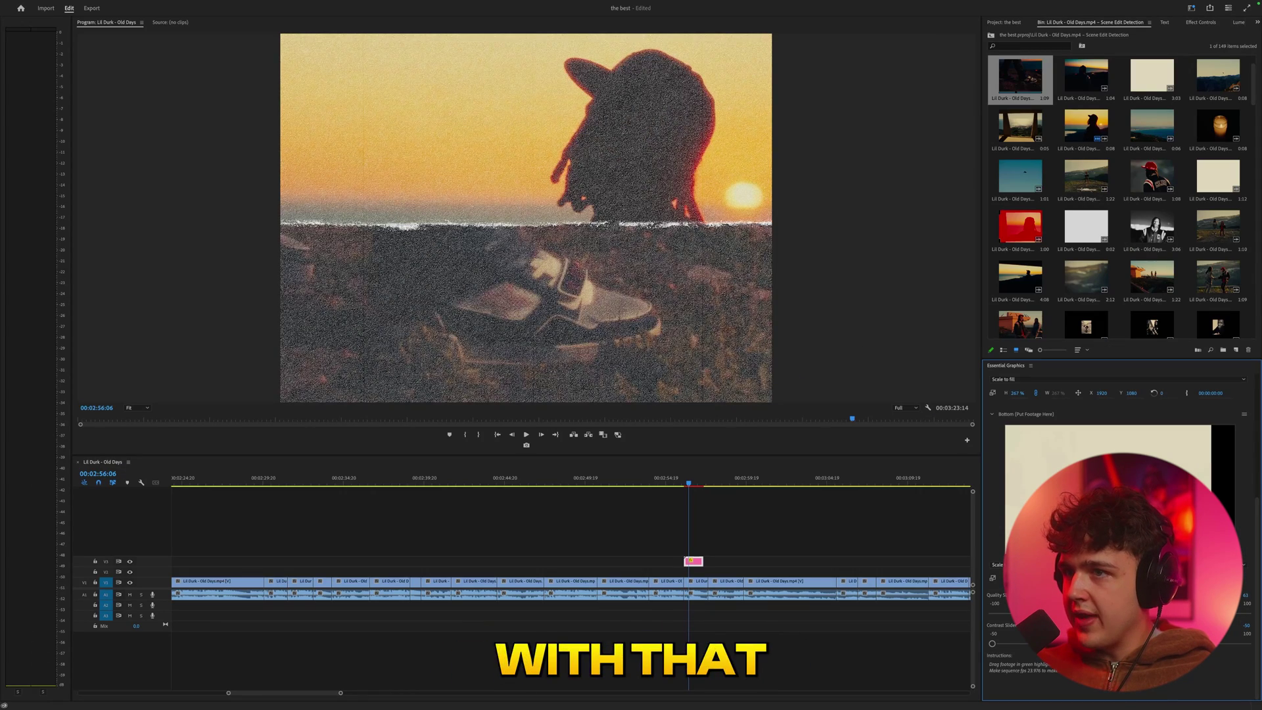
- Expand the template's Paper Overlay slot to inspect it and play the split screen
{"action": "scroll", "coordinate": [1120, 538], "scroll_direction": "up", "scroll_amount": 5}
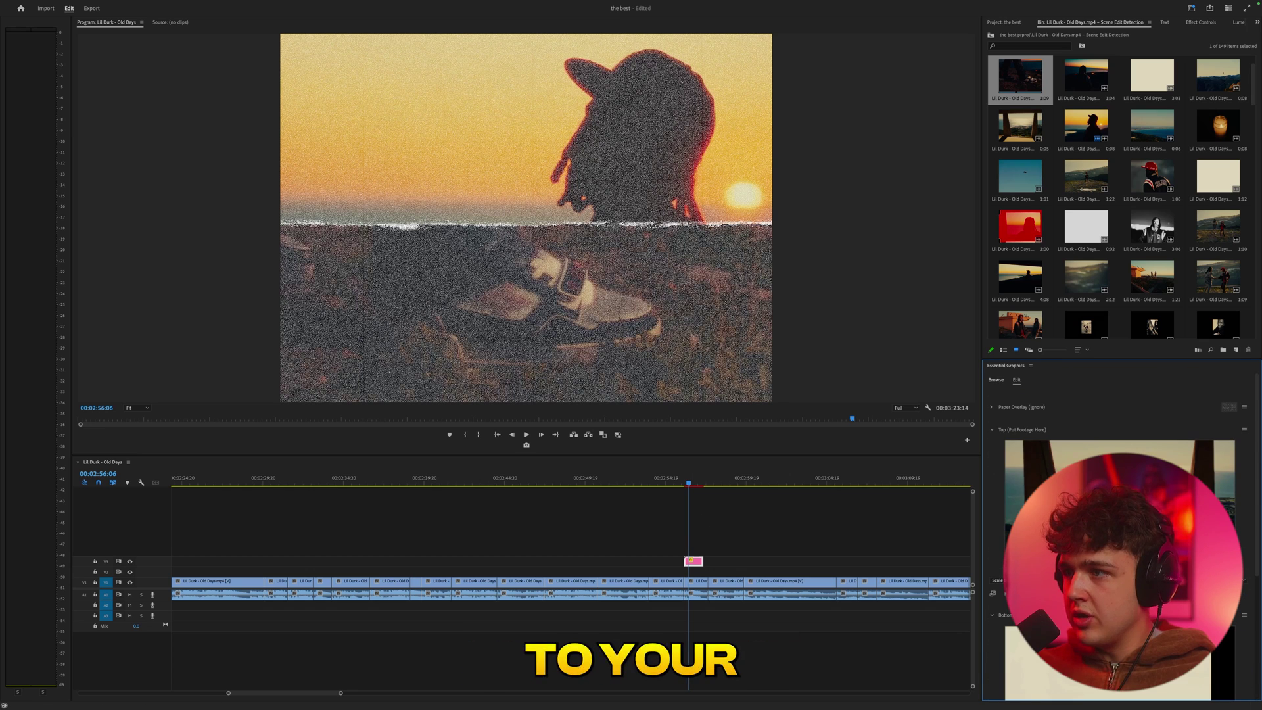
{"action": "left_click", "coordinate": [992, 407]}
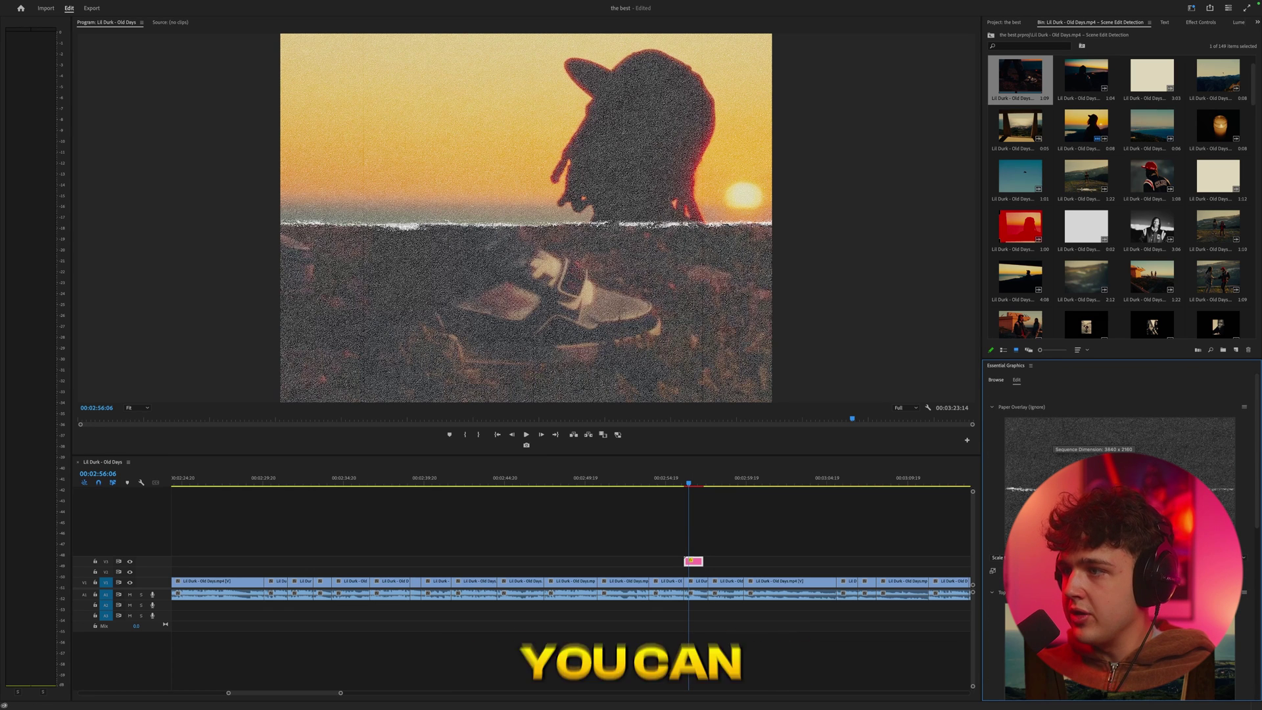
{"action": "left_click_drag", "start_coordinate": [693, 484], "coordinate": [686, 486]}
{"action": "key", "text": "space"}
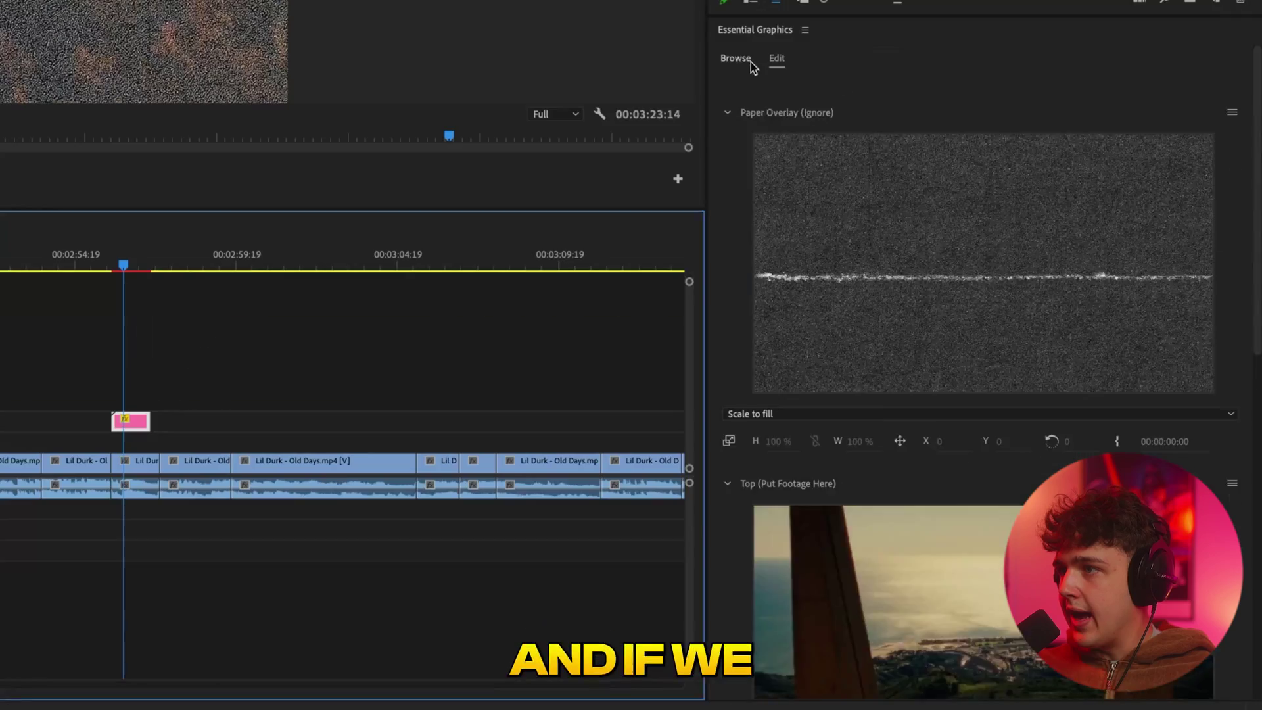
- Browse the graphics templates and place the Rectangle Grow - Transition on a new track near 00:03:01
{"action": "left_click", "coordinate": [1003, 382]}
{"action": "scroll", "coordinate": [1149, 538], "scroll_direction": "down", "scroll_amount": 2}
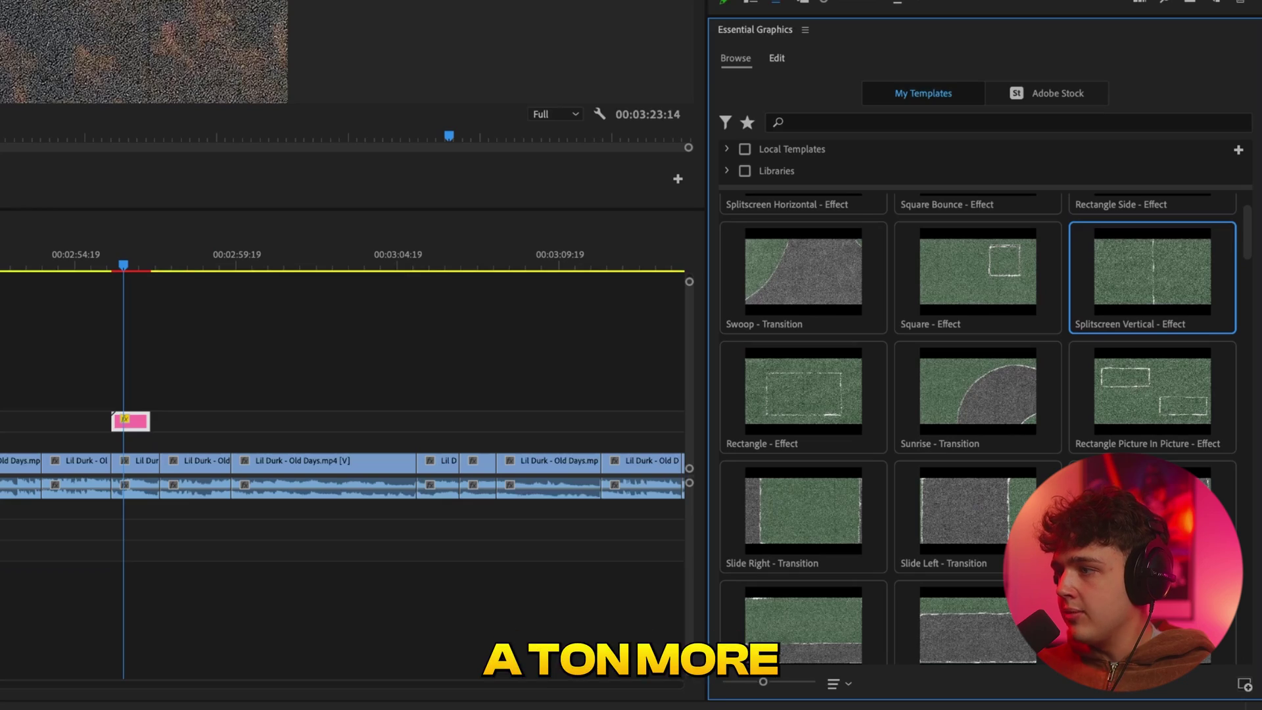
{"action": "scroll", "coordinate": [978, 427], "scroll_direction": "down", "scroll_amount": 1}
{"action": "left_click_drag", "start_coordinate": [1152, 570], "coordinate": [259, 322]}
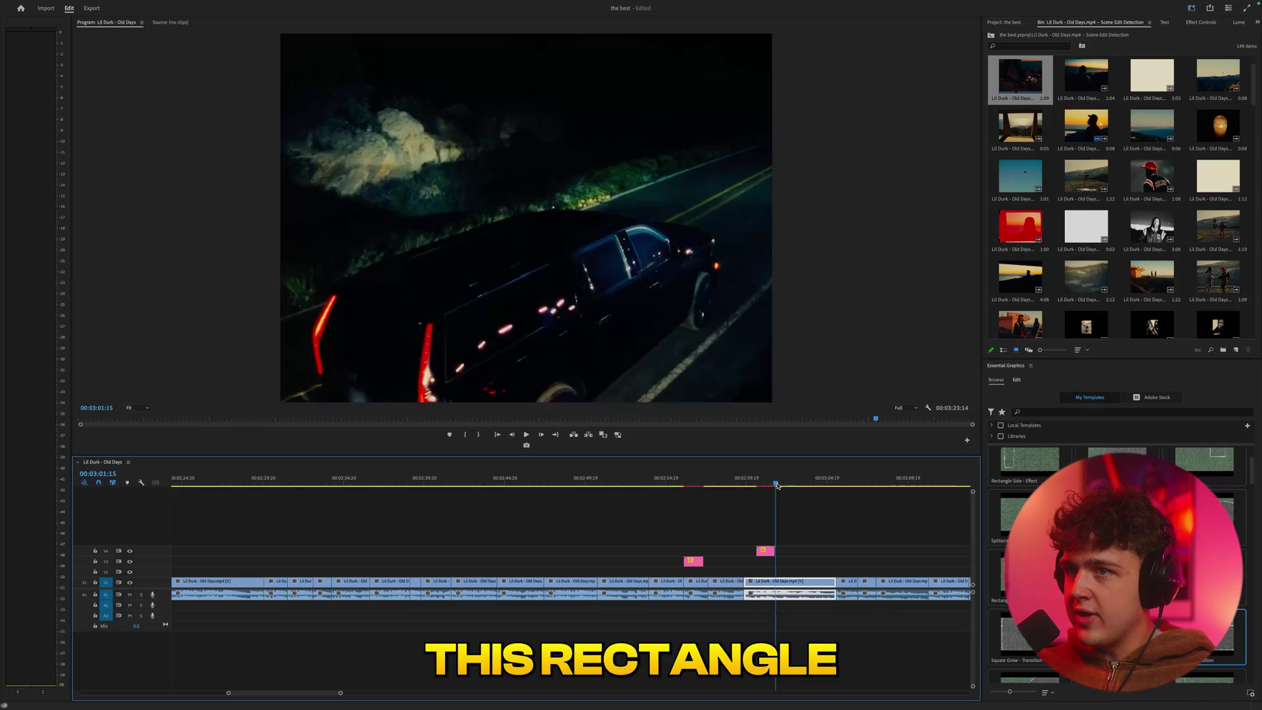
- Scale down the Rectangle Grow - Transition at 00:03:00:21 so its inner rectangle and surrounding frame both fit the picture
{"action": "left_click_drag", "start_coordinate": [777, 485], "coordinate": [763, 485]}
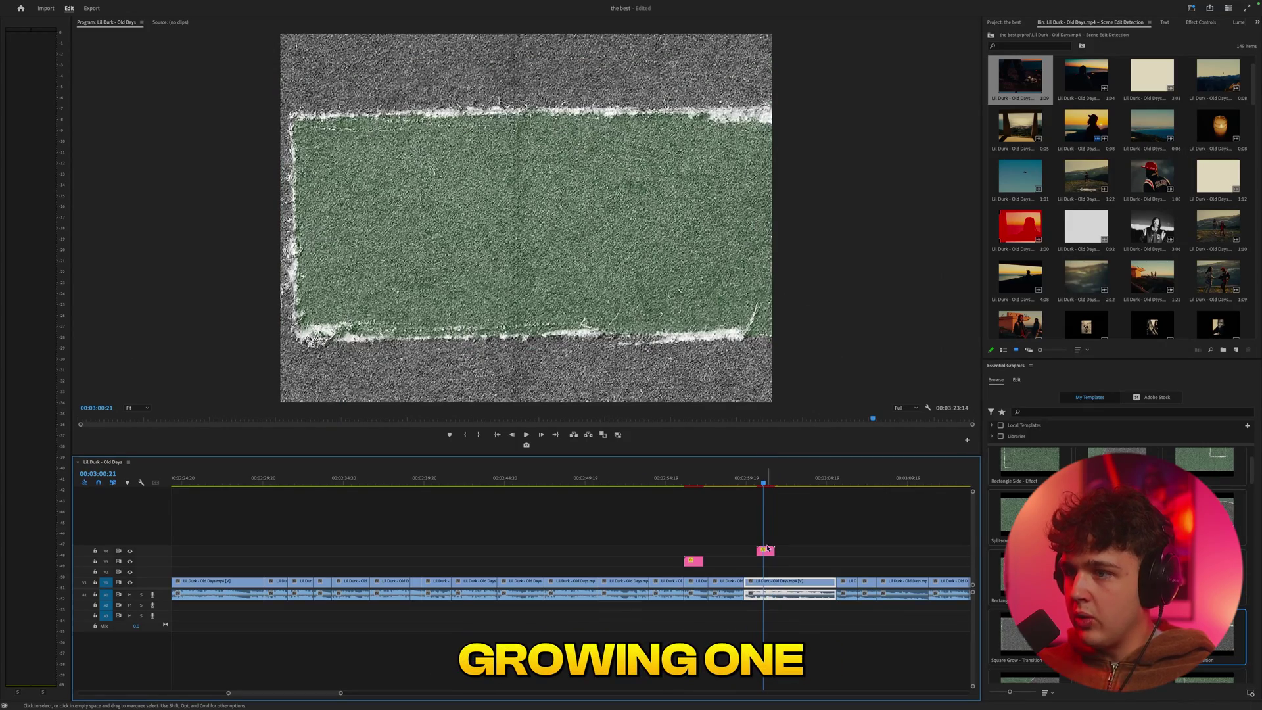
{"action": "left_click", "coordinate": [765, 550]}
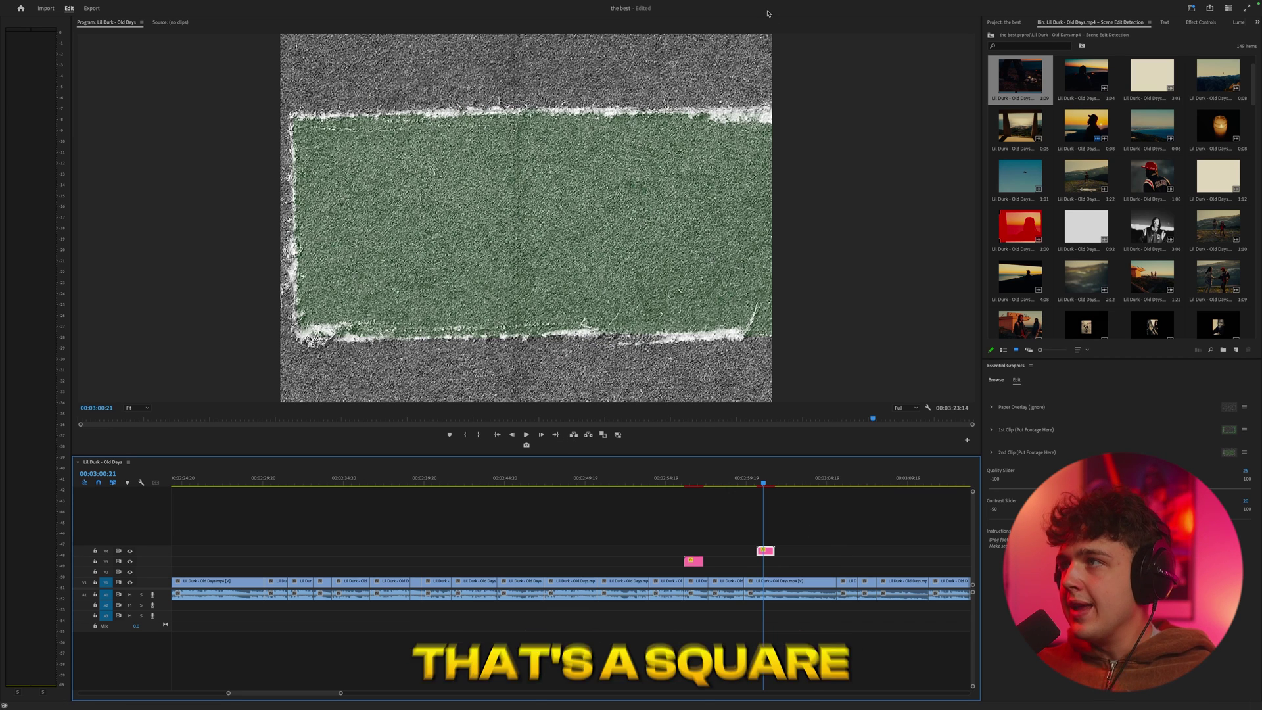
{"action": "left_click", "coordinate": [1200, 22]}
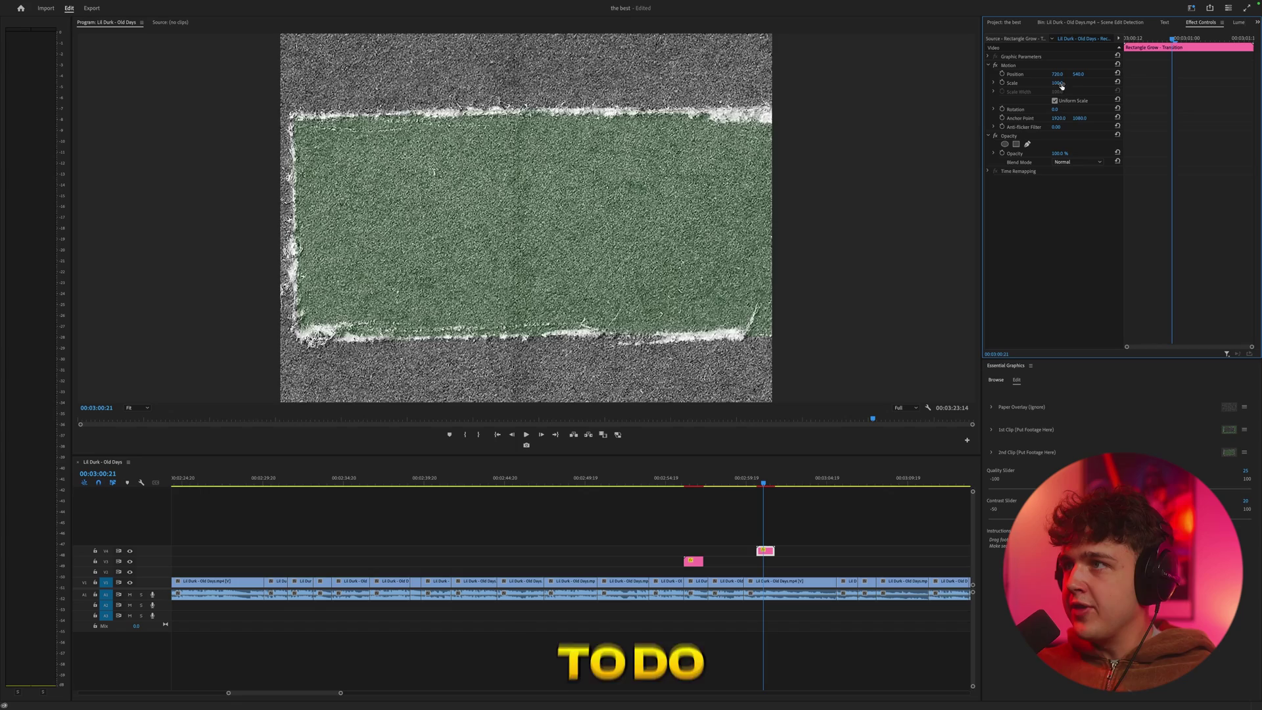
{"action": "mouse_move", "coordinate": [1060, 86]}
{"action": "left_mouse_down"}
{"action": "mouse_move", "coordinate": [1027, 85]}
{"action": "mouse_move", "coordinate": [1063, 84]}
{"action": "left_mouse_up"}
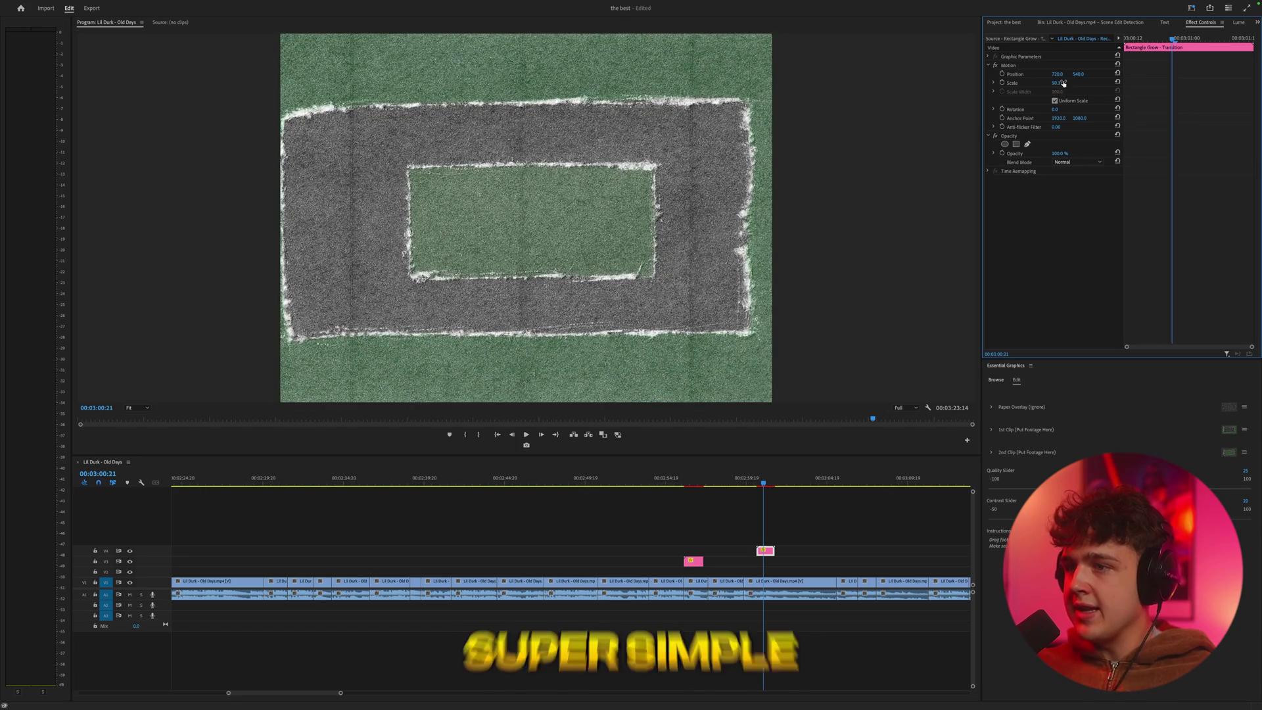
- Fill the transition's 1st Clip slot with the red-cap shot and its 2nd Clip slot with the dark red shot from the bin
{"action": "left_click", "coordinate": [992, 431]}
{"action": "left_click", "coordinate": [995, 621]}
{"action": "scroll", "coordinate": [1099, 573], "scroll_direction": "down", "scroll_amount": 2}
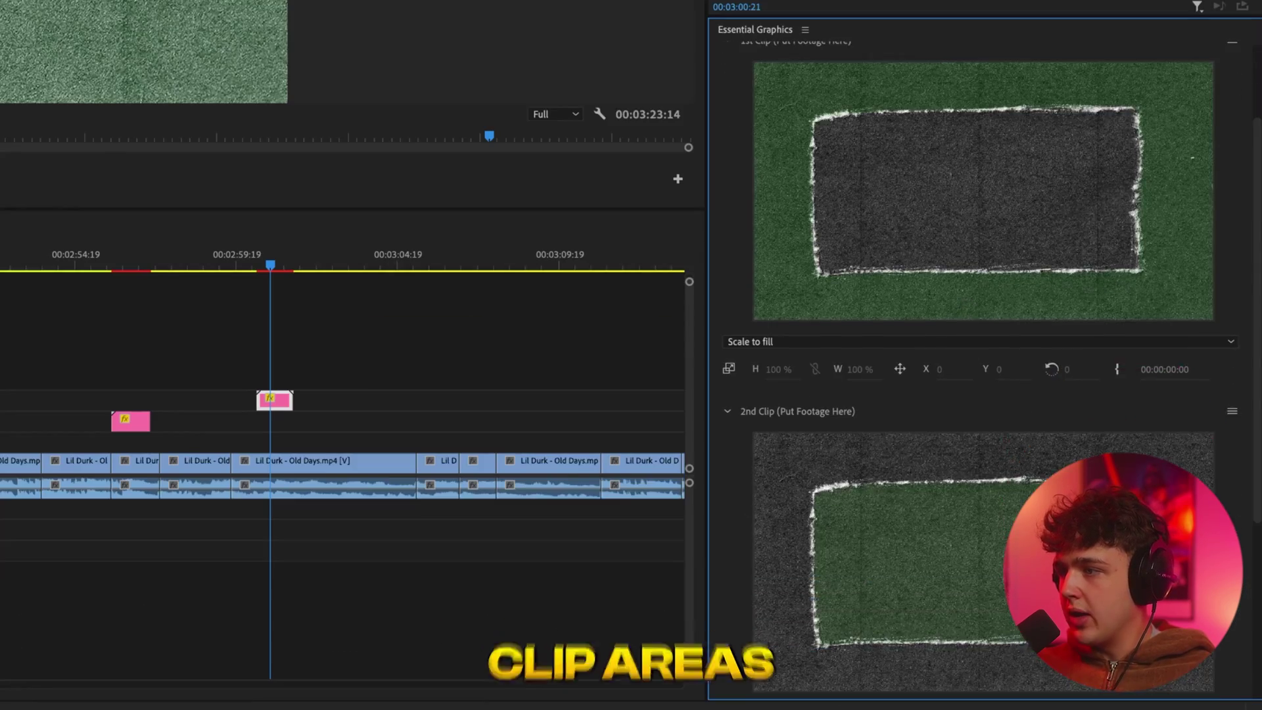
{"action": "left_click", "coordinate": [920, 1]}
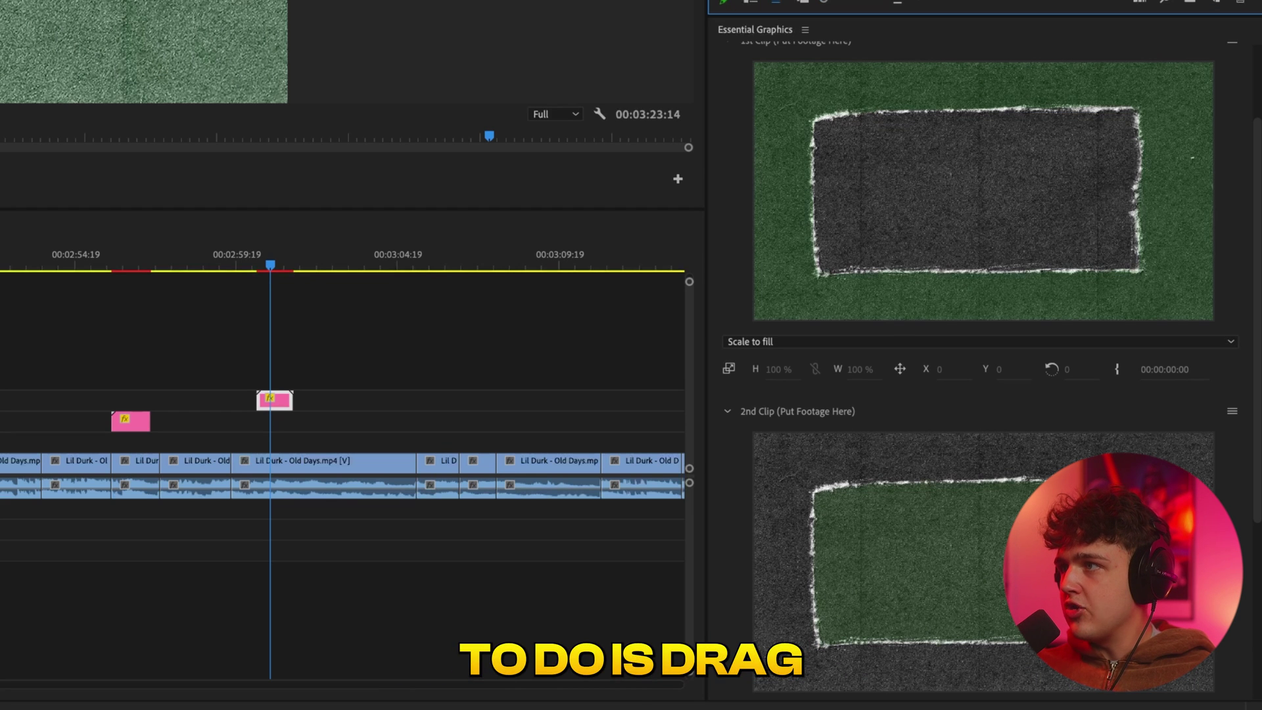
{"action": "left_click_drag", "start_coordinate": [1073, 25], "coordinate": [1000, 118]}
{"action": "left_click_drag", "start_coordinate": [1052, 1], "coordinate": [928, 486]}
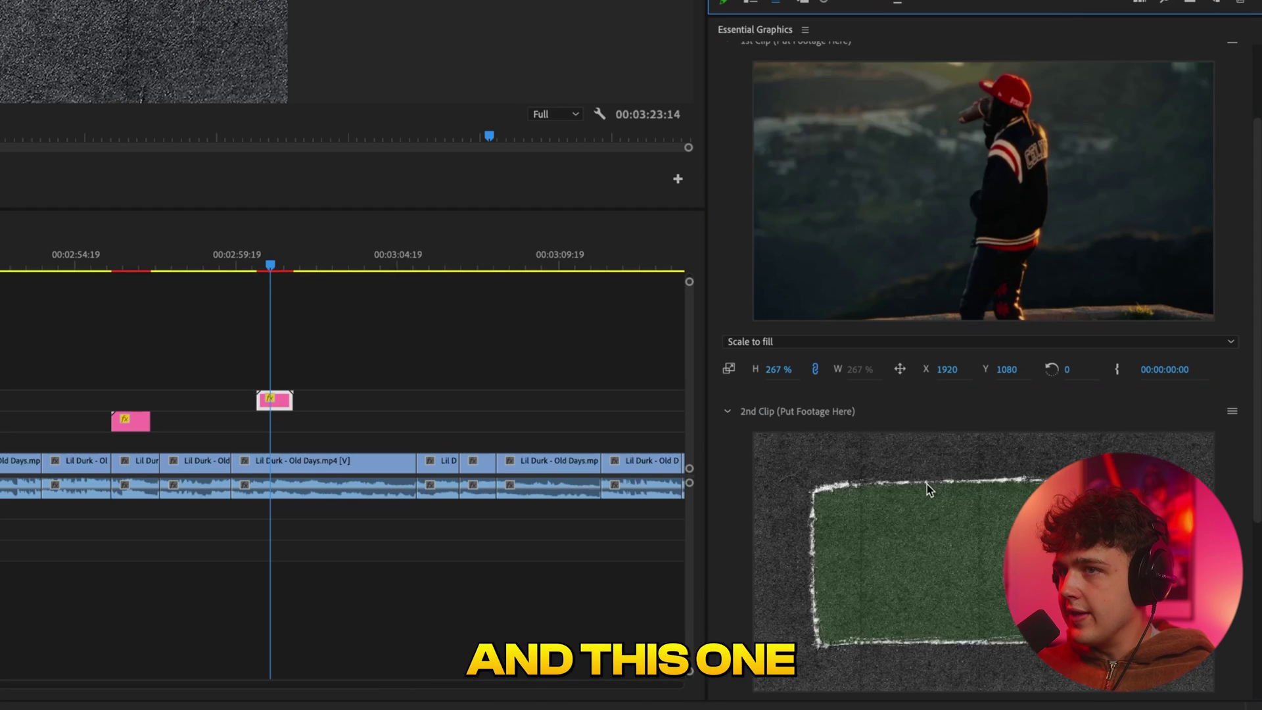
- Play the filled rectangle transition from its start
{"action": "left_click_drag", "start_coordinate": [274, 262], "coordinate": [295, 271]}
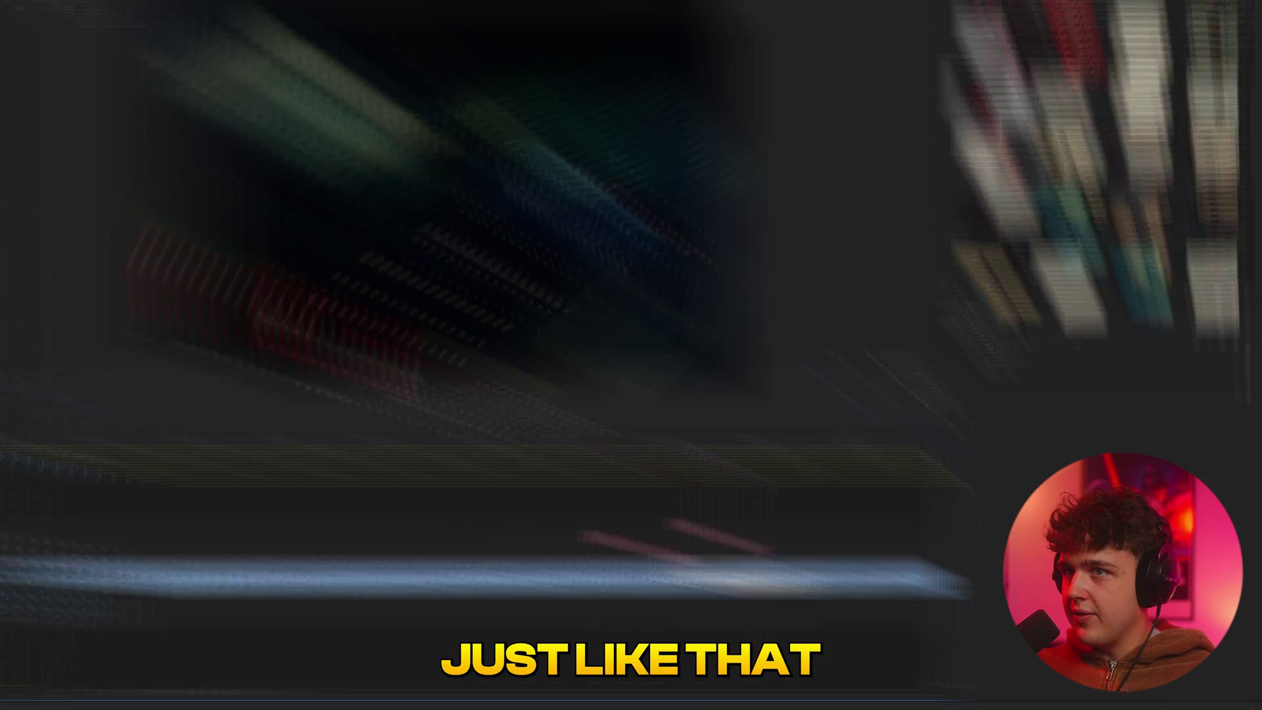
{"action": "left_click_drag", "start_coordinate": [771, 490], "coordinate": [759, 489]}
{"action": "key", "text": "space"}
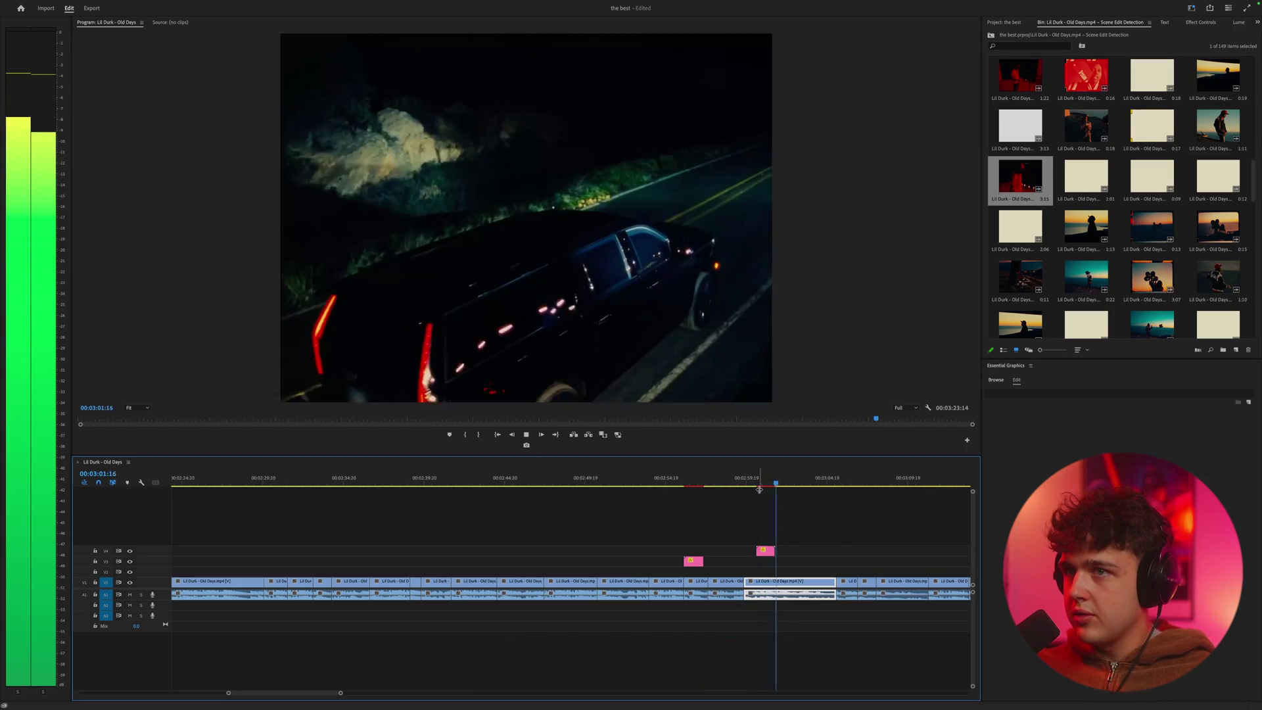
{"action": "left_click", "coordinate": [757, 485]}
{"action": "key", "text": "space"}
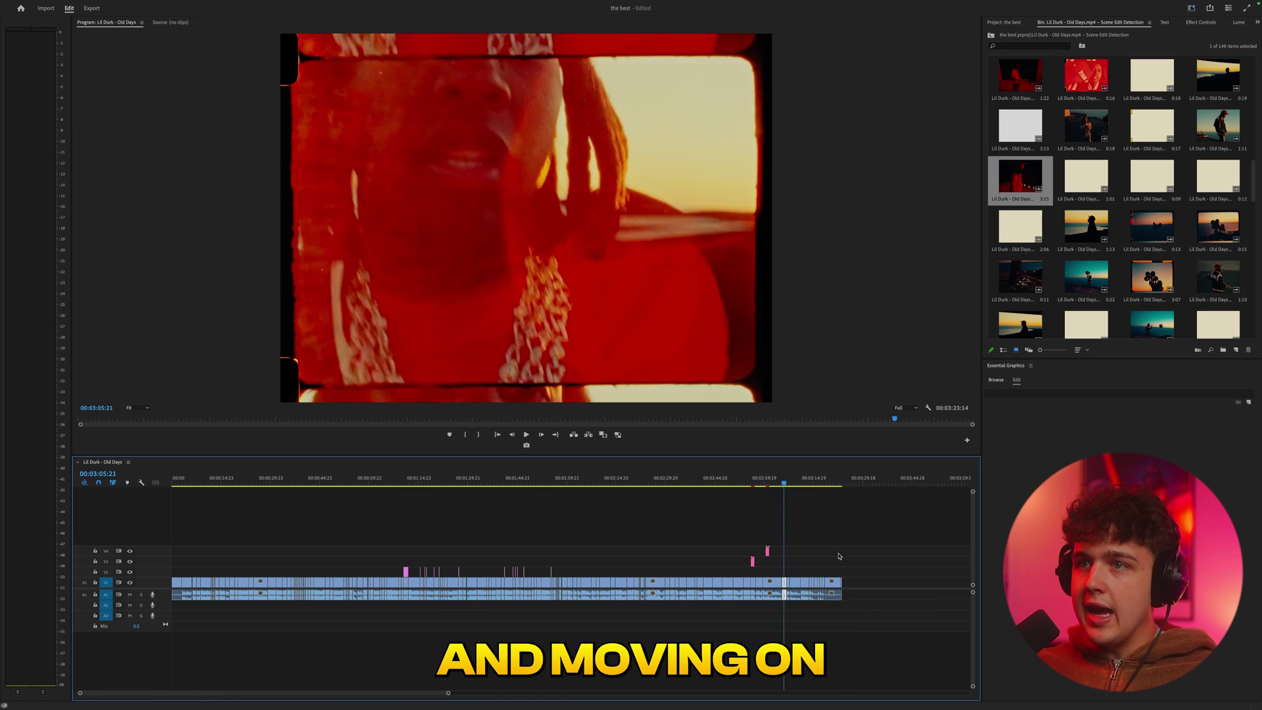
- Move the playhead to 00:03:12:17, in the closing section of the sequence
{"action": "key", "text": "minus"}
{"action": "key", "text": "minus"}
{"action": "key", "text": "minus"}
{"action": "key", "text": "minus"}
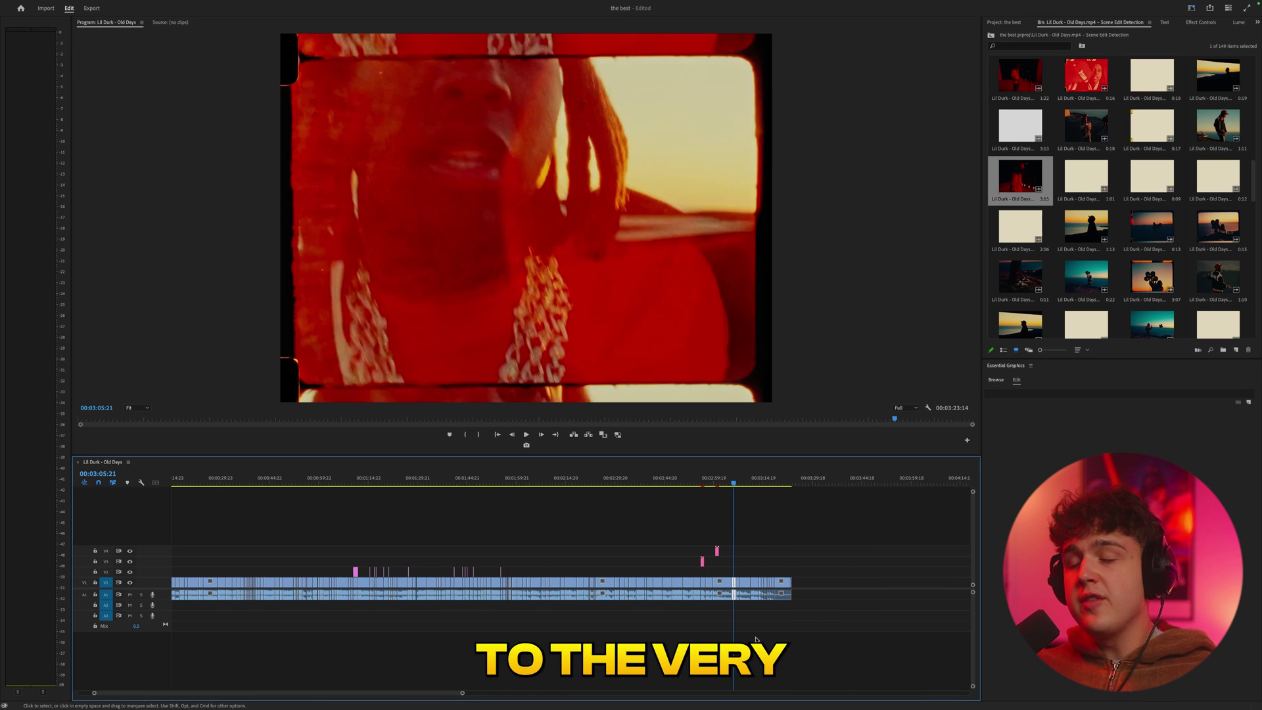
{"action": "scroll", "coordinate": [685, 562], "scroll_direction": "up", "scroll_amount": 2}
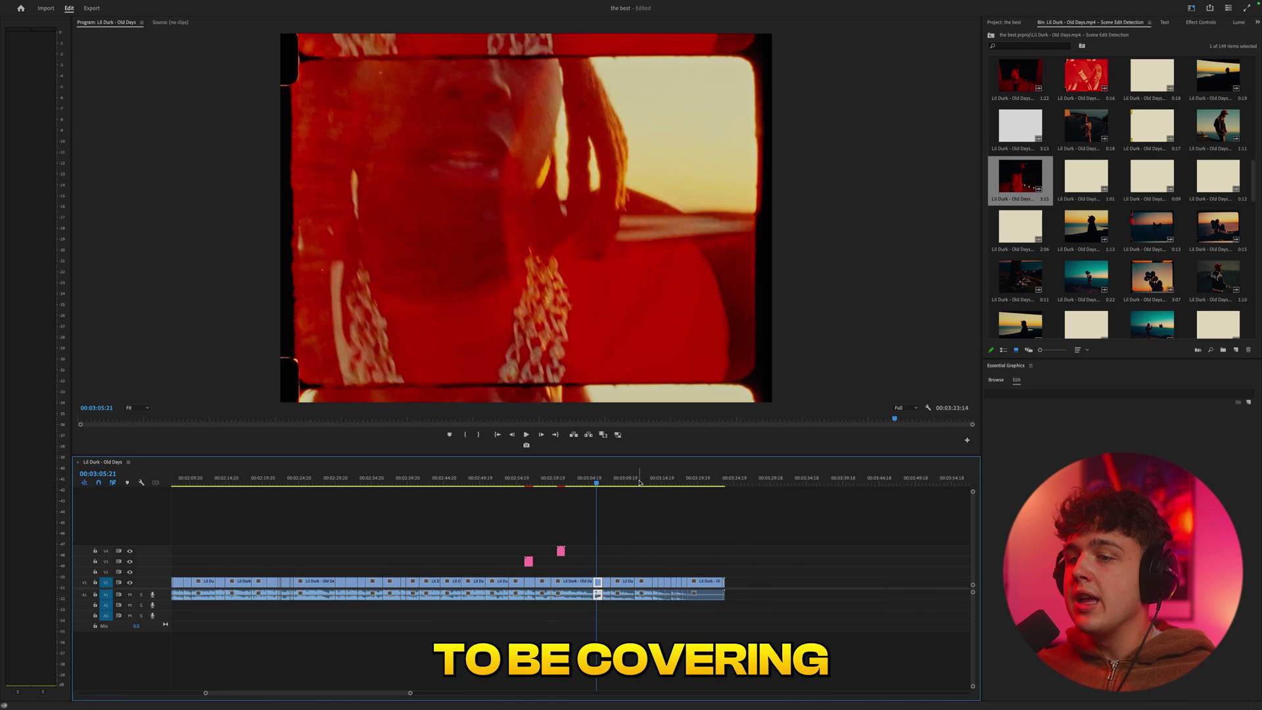
{"action": "left_click", "coordinate": [646, 483]}
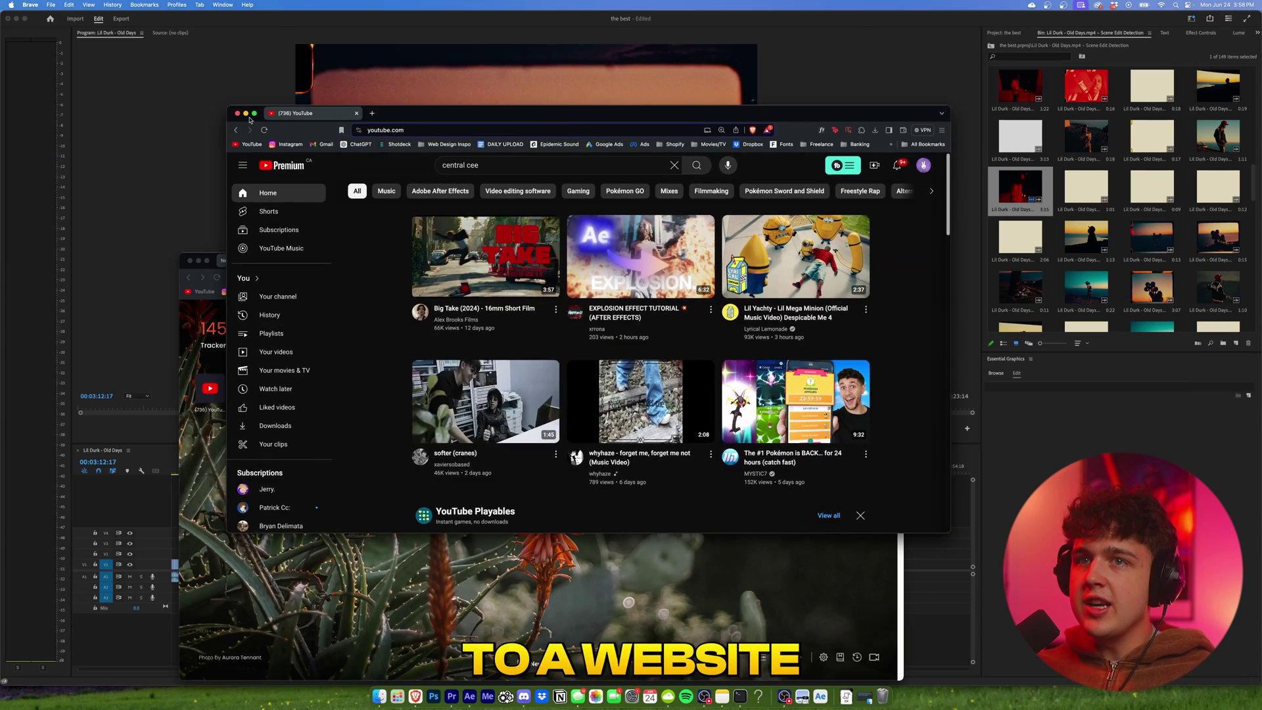
- Switch to YouTube in the Brave browser and search for "film burns"
{"action": "left_click", "coordinate": [254, 114]}
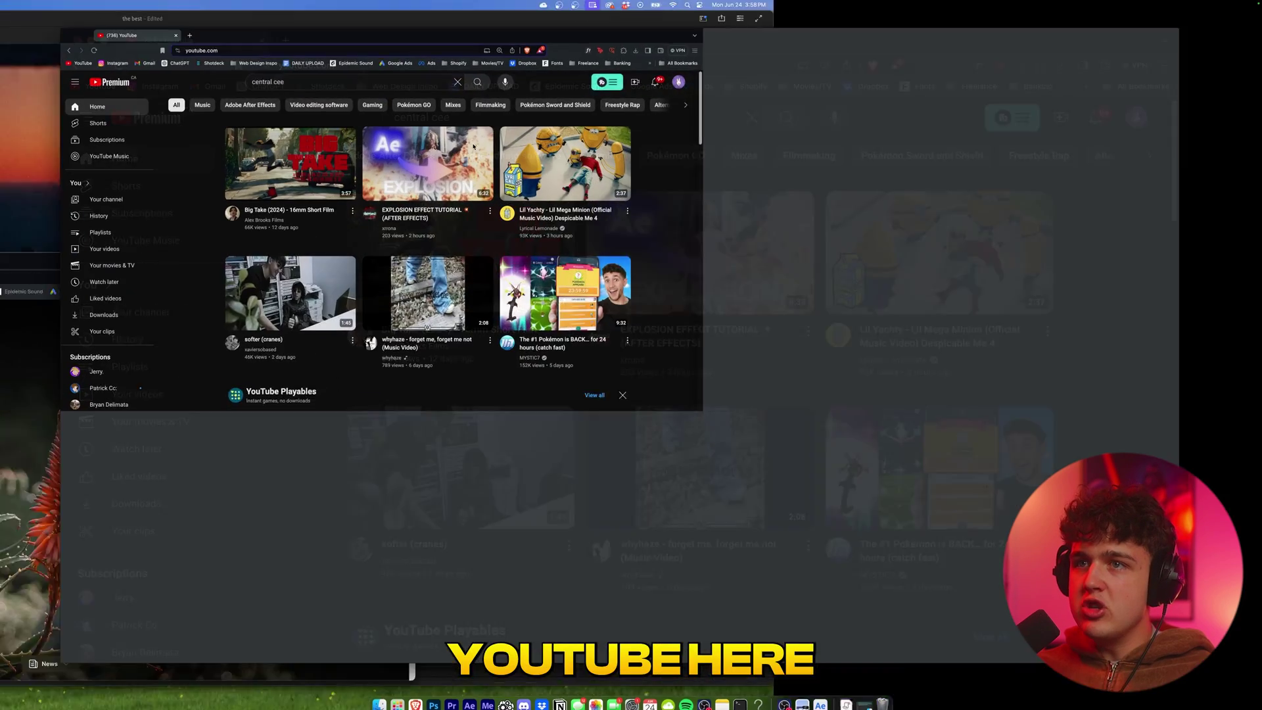
{"action": "triple_click", "coordinate": [538, 60]}
{"action": "type", "text": "film burns"}
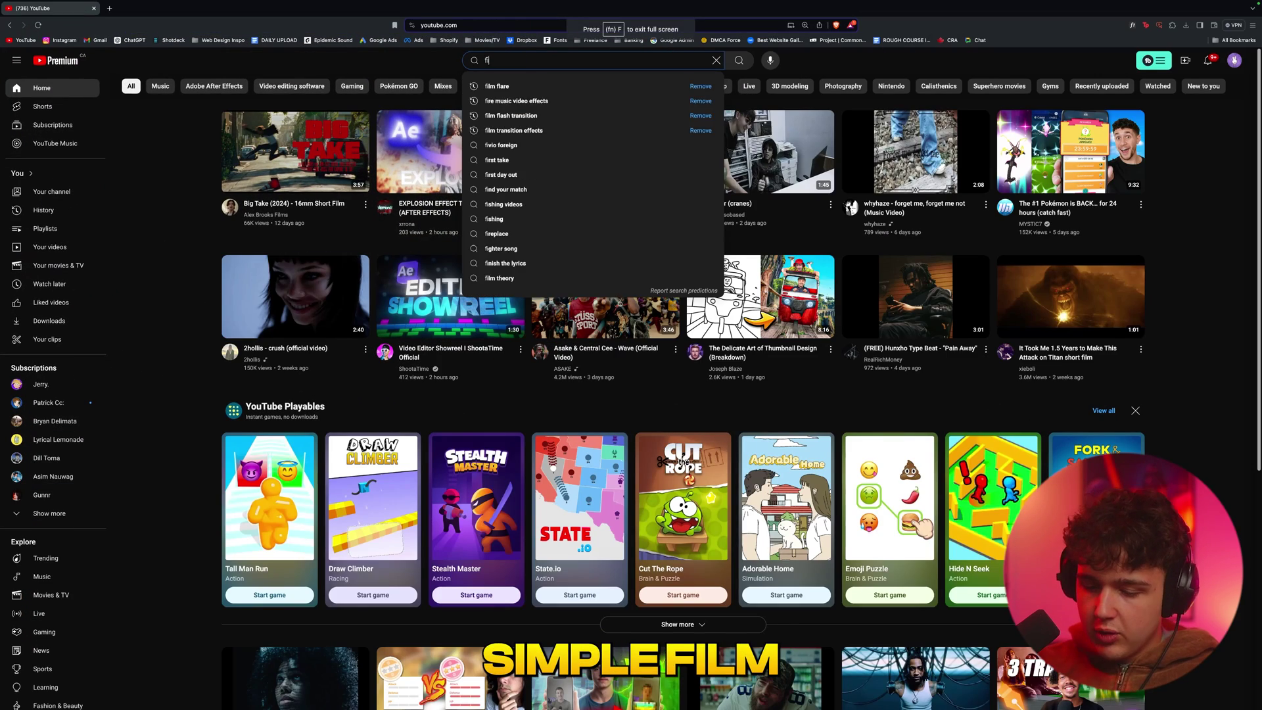
{"action": "key", "text": "Return"}
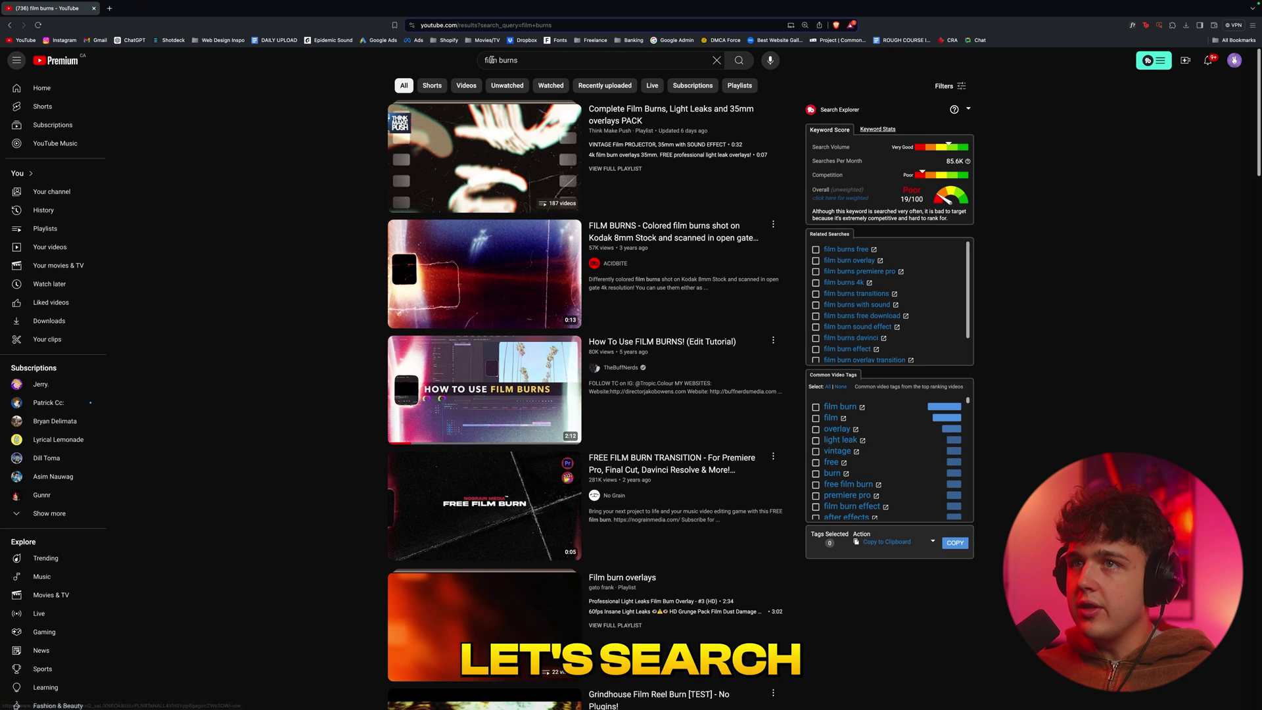
- Refine the search to "free film burns" and copy the link of the video "Film burn Transitions 4k free download"
{"action": "left_click", "coordinate": [592, 60]}
{"action": "left_click", "coordinate": [484, 60]}
{"action": "type", "text": "free"}
{"action": "key", "text": "Return"}
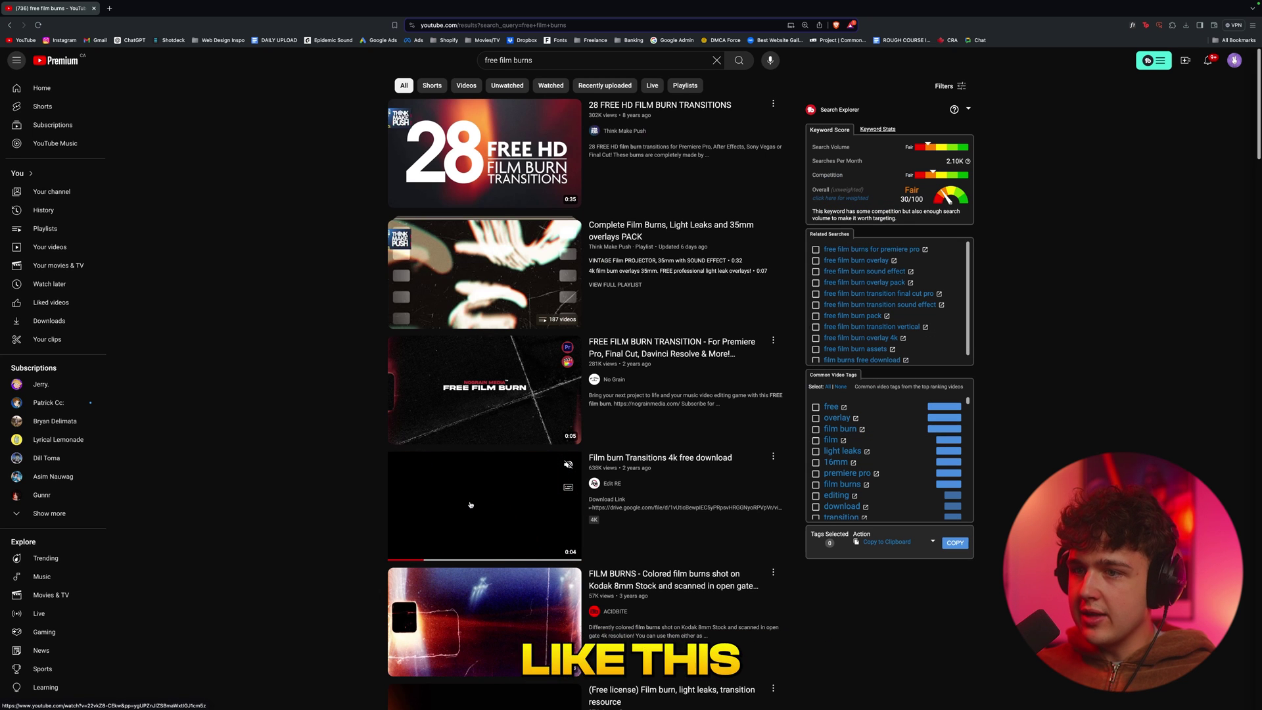
{"action": "left_click", "coordinate": [471, 499]}
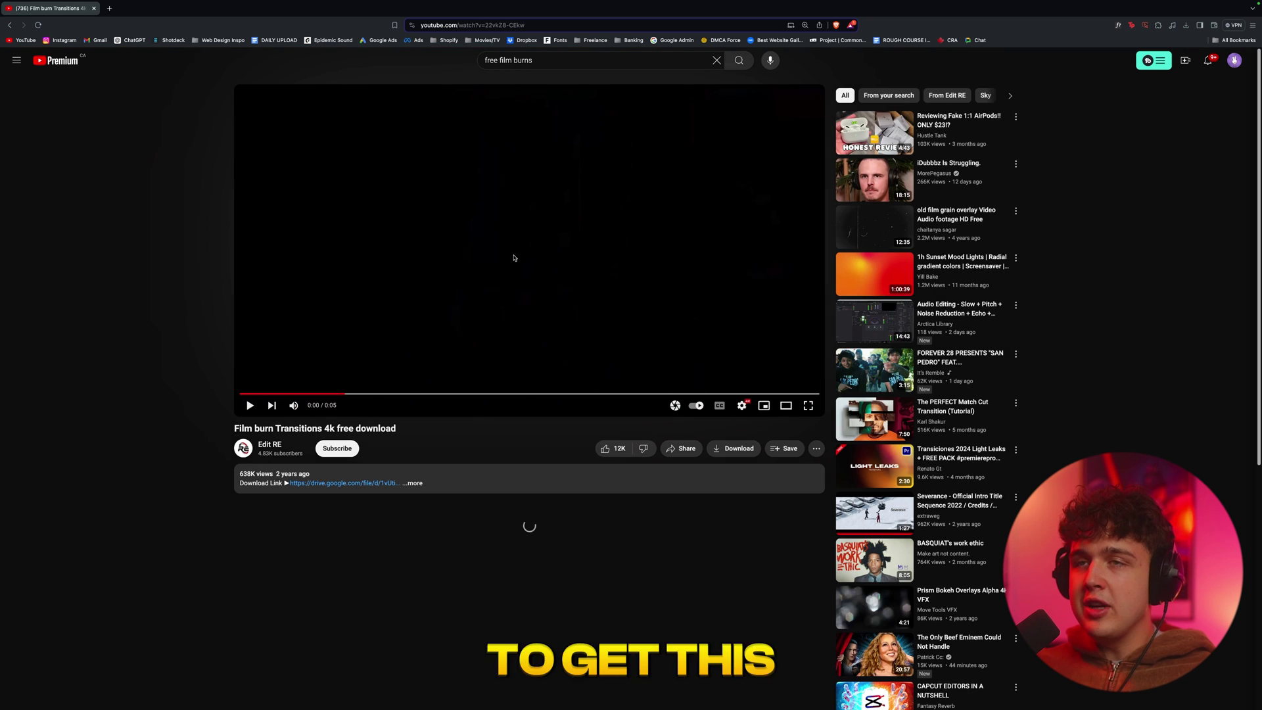
{"action": "left_click", "coordinate": [615, 28]}
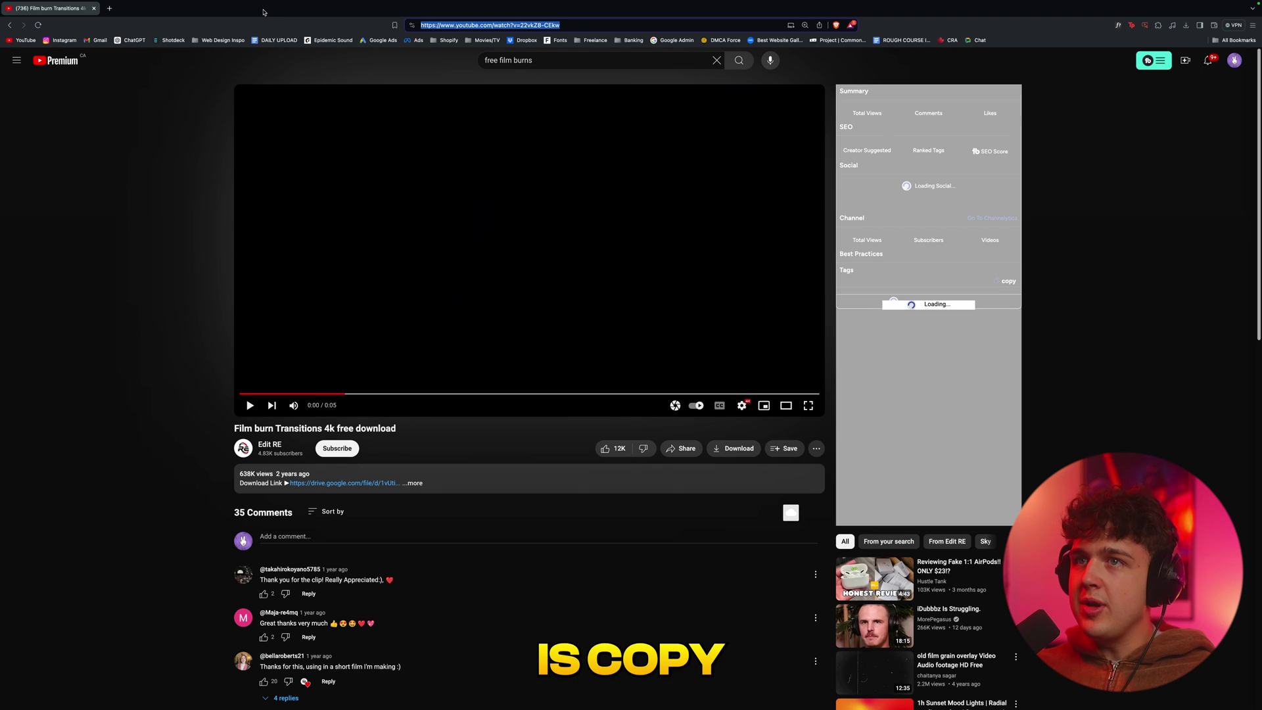
- Search for "youtube downloader" in a new tab and submit the copied video link on savefrom.net
{"action": "left_click", "coordinate": [109, 8]}
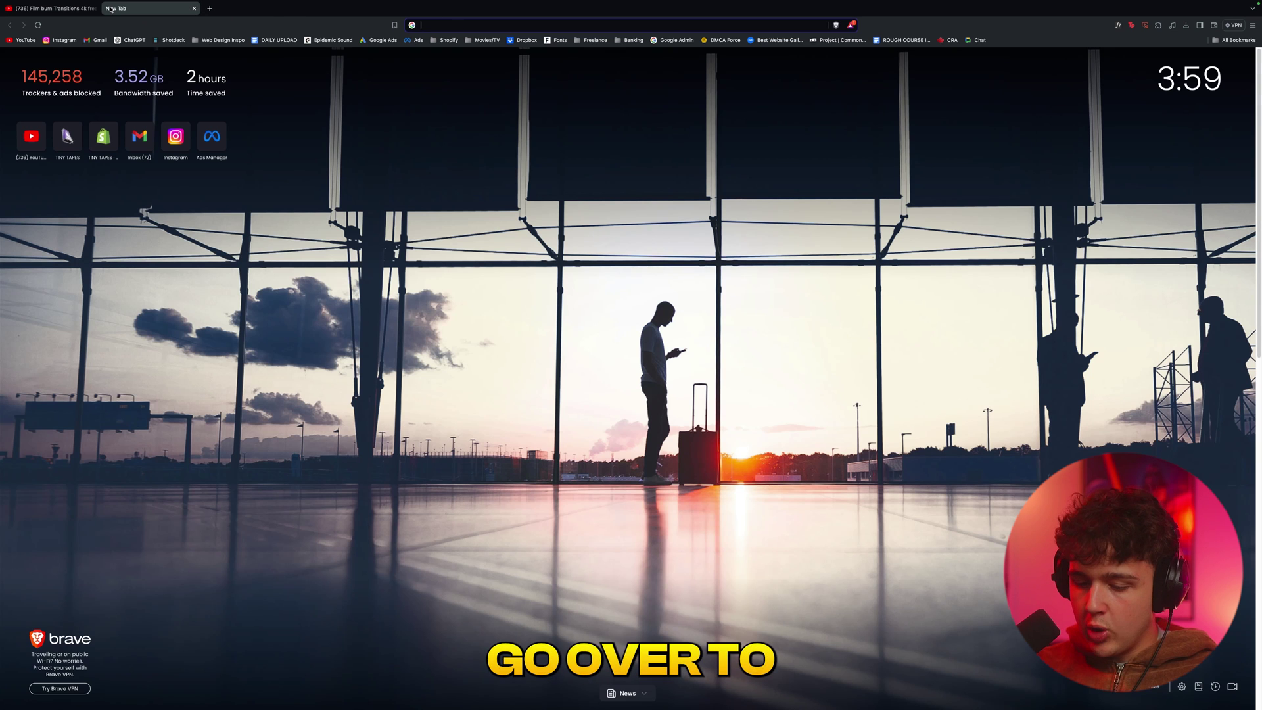
{"action": "type", "text": "youtube downloader"}
{"action": "key", "text": "Return"}
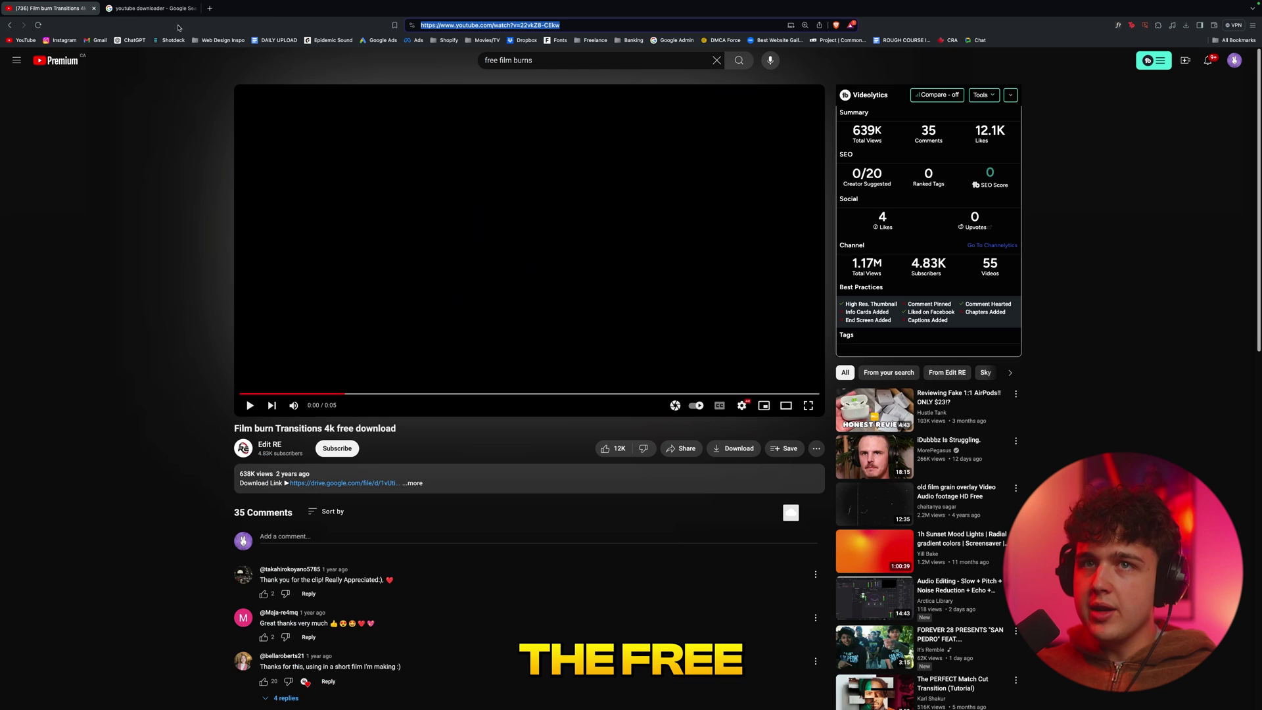
{"action": "left_click", "coordinate": [360, 487]}
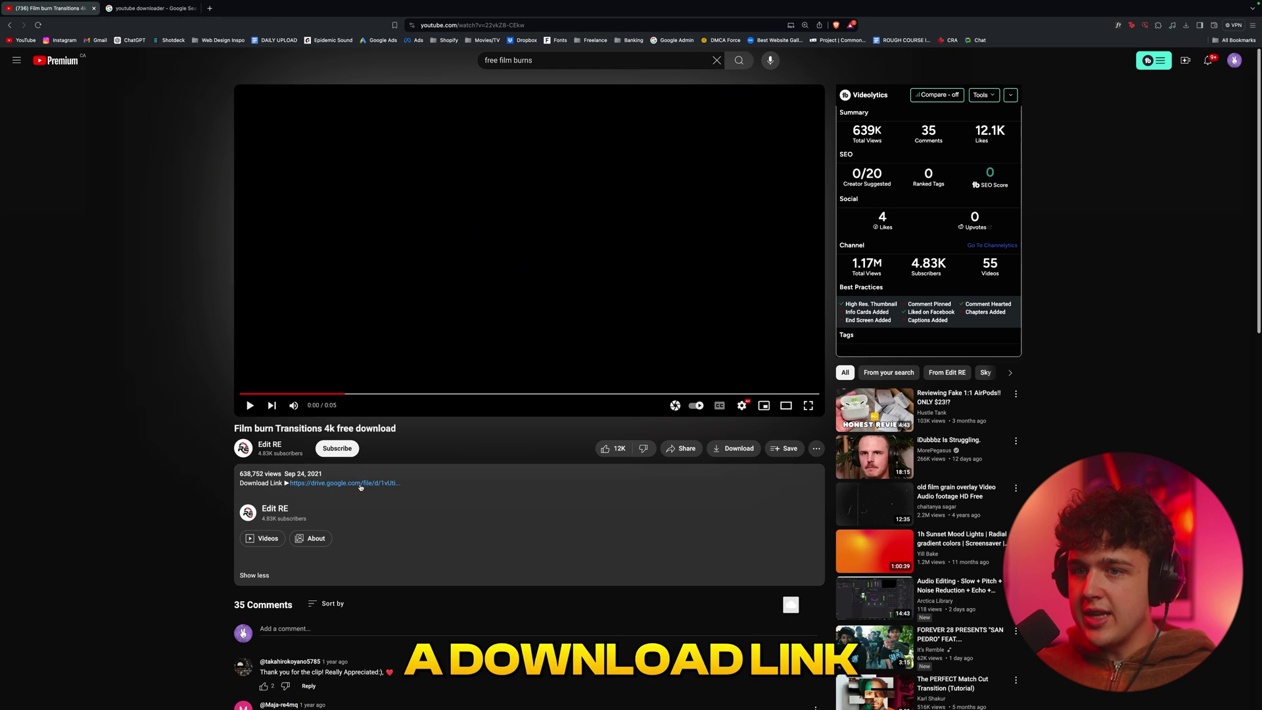
{"action": "left_click", "coordinate": [153, 12]}
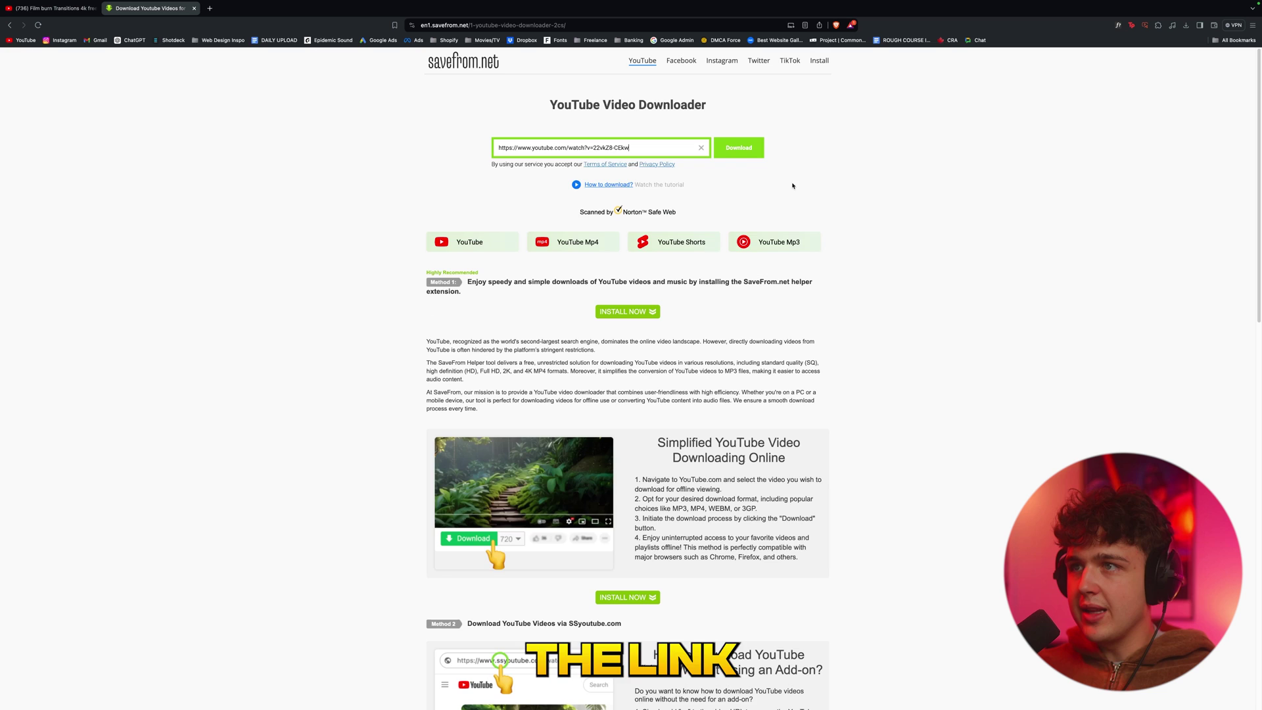
{"action": "left_click", "coordinate": [747, 149]}
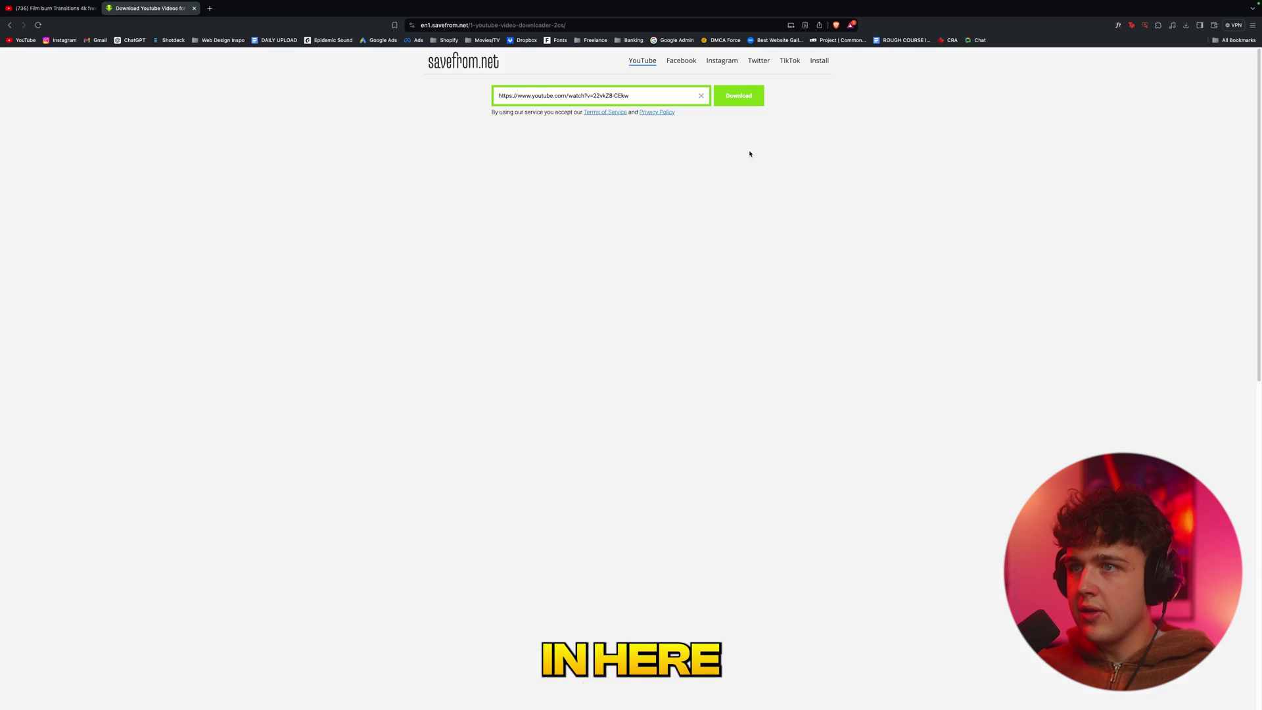
{"action": "left_click", "coordinate": [635, 494]}
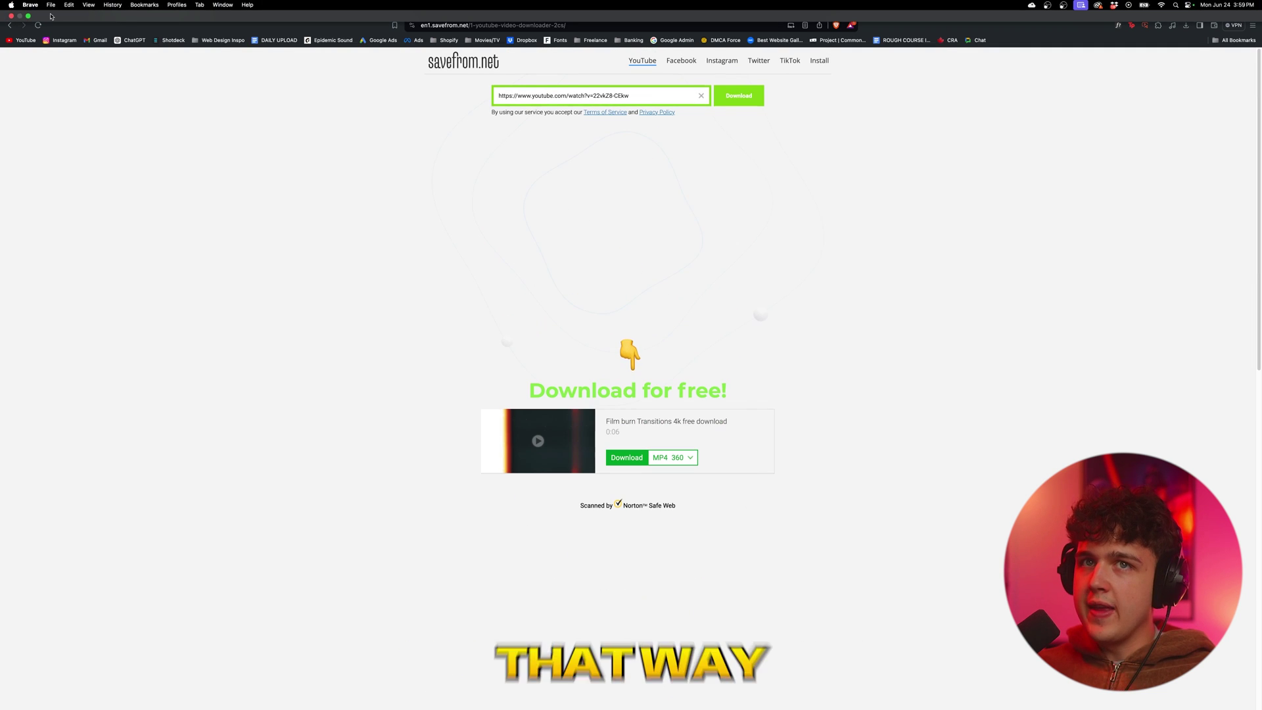
- Switch to 4K Video Downloader+ and download the film burn video from the copied link
{"action": "left_click", "coordinate": [28, 17]}
{"action": "left_click", "coordinate": [667, 696]}
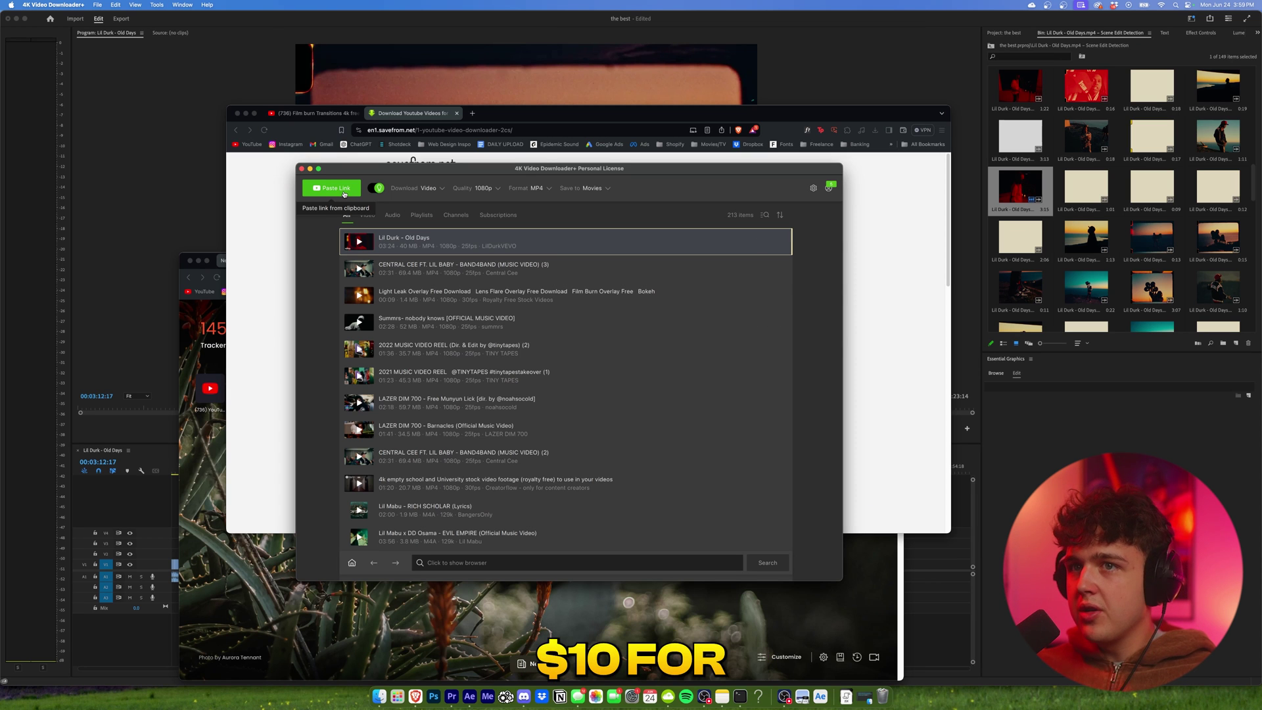
{"action": "left_click", "coordinate": [343, 191]}
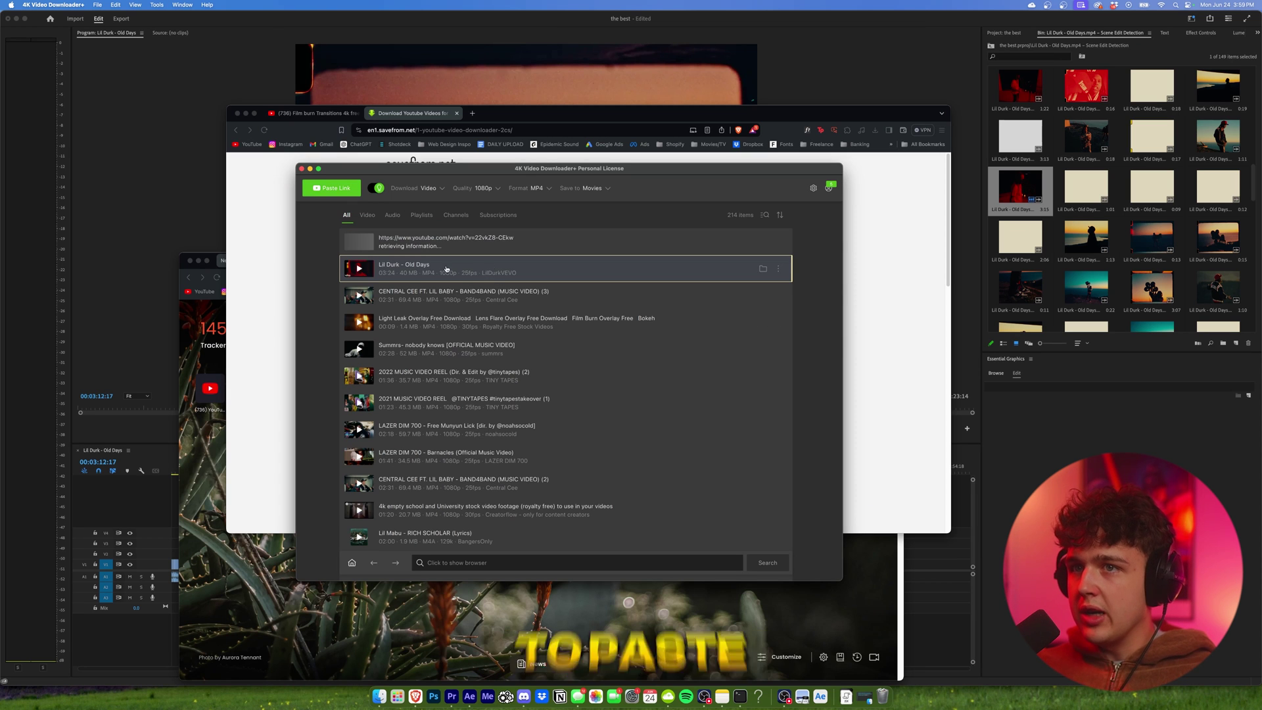
{"action": "left_click", "coordinate": [199, 262]}
- Bring the downloaded film burn file into the Premiere Pro timeline, on V3 above the clips starting at about 00:03:11
{"action": "left_click", "coordinate": [762, 241]}
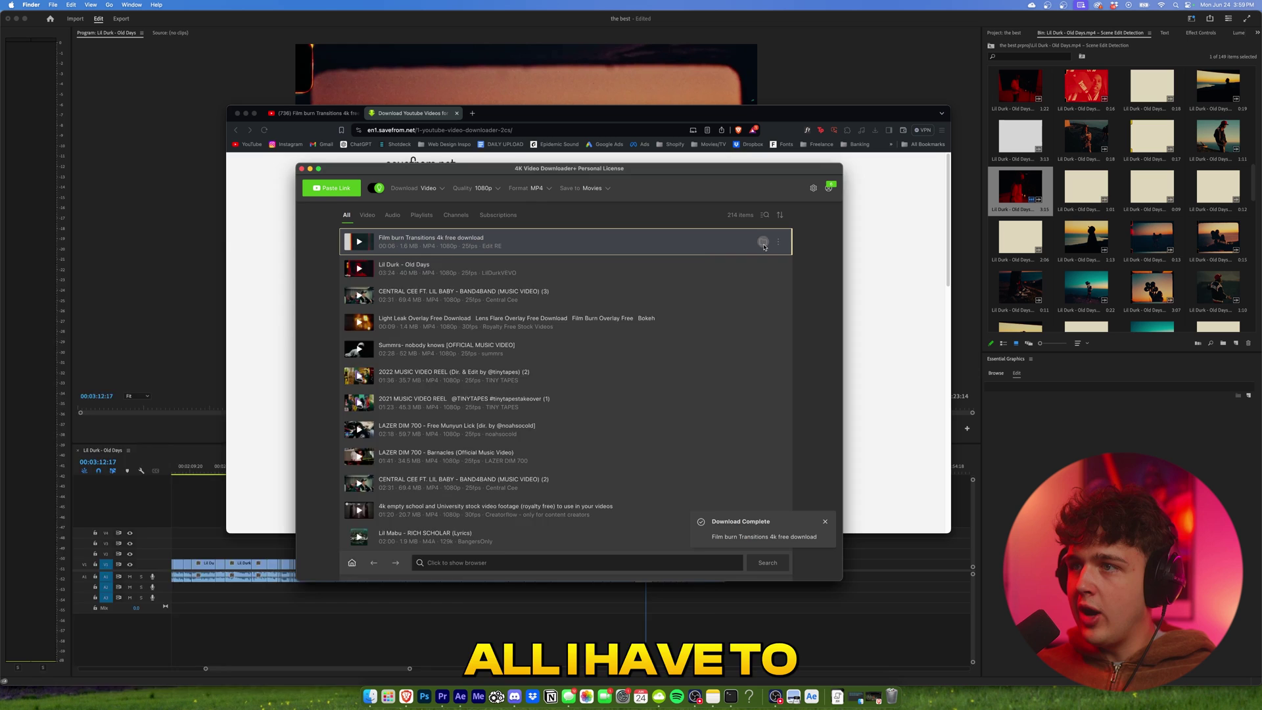
{"action": "left_click_drag", "start_coordinate": [656, 639], "coordinate": [797, 594]}
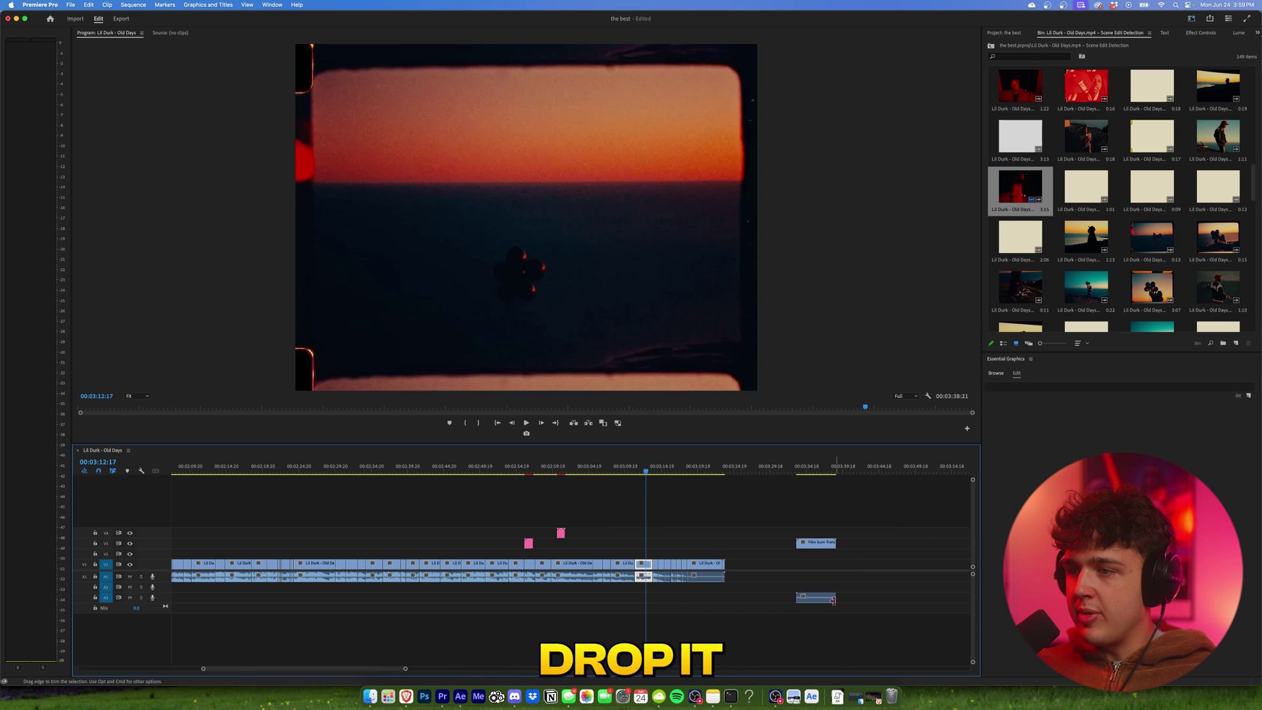
{"action": "left_click_drag", "start_coordinate": [818, 543], "coordinate": [657, 551]}
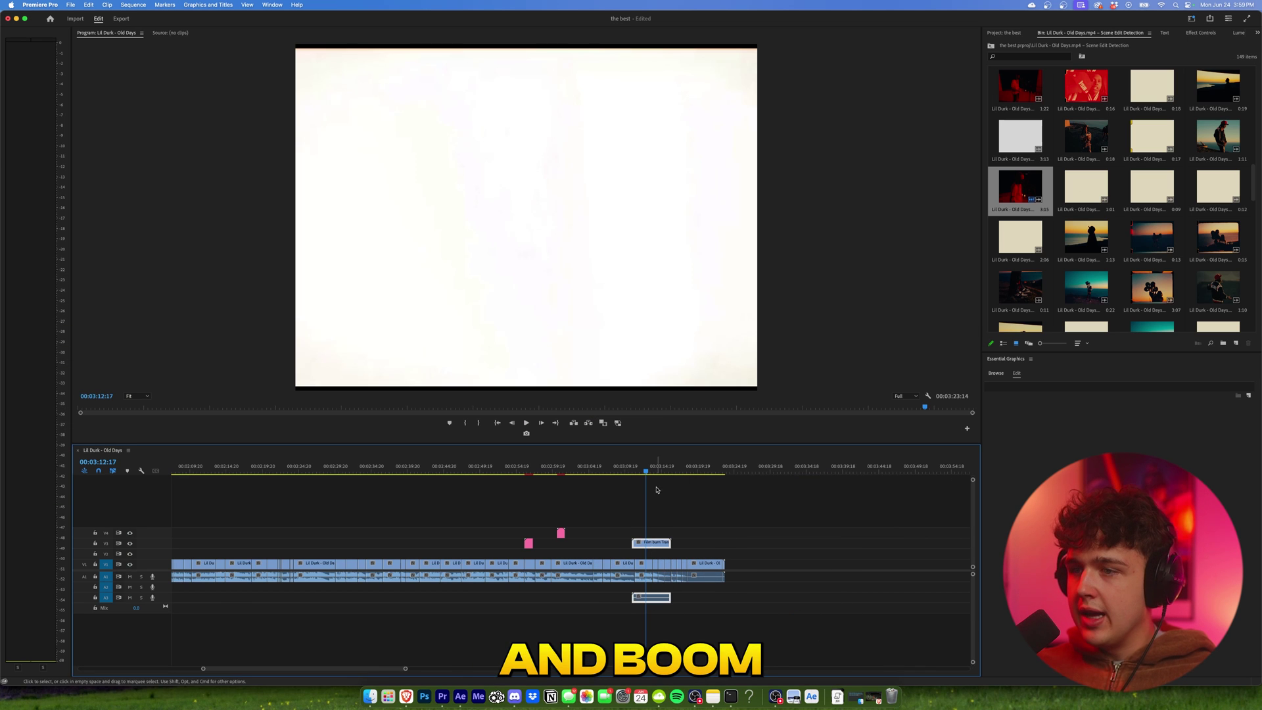
- Set the film burn clip's Scale to 104.1 and its Blend Mode to Screen
{"action": "left_click", "coordinate": [1200, 33]}
{"action": "left_click_drag", "start_coordinate": [647, 469], "coordinate": [634, 469]}
{"action": "left_click_drag", "start_coordinate": [1058, 85], "coordinate": [1019, 85]}
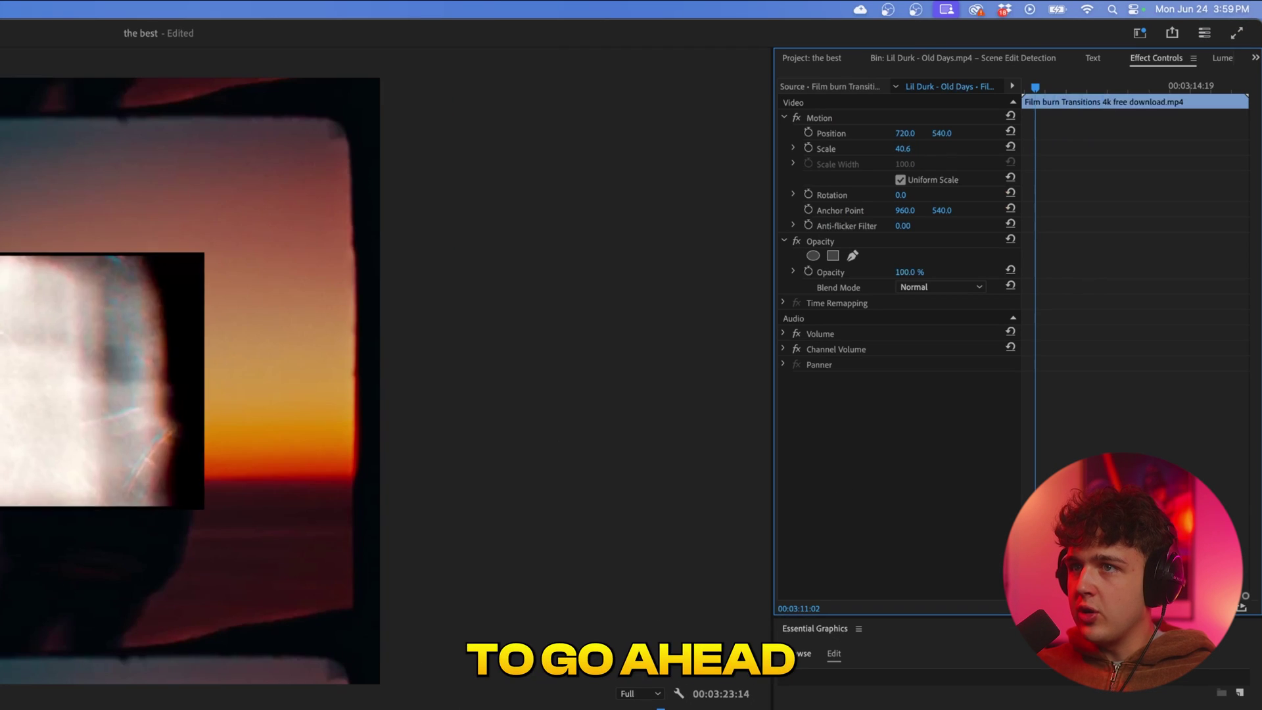
{"action": "left_click_drag", "start_coordinate": [835, 148], "coordinate": [908, 149]}
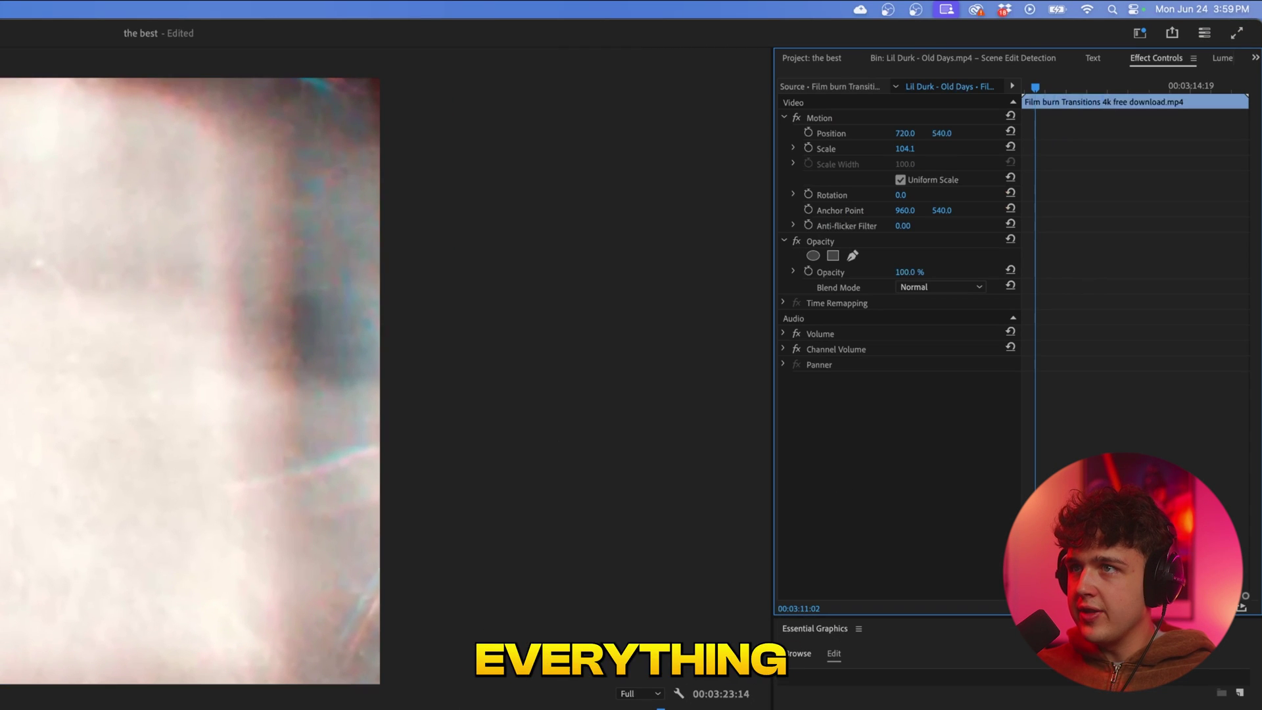
{"action": "left_click", "coordinate": [917, 287]}
{"action": "left_click", "coordinate": [924, 438]}
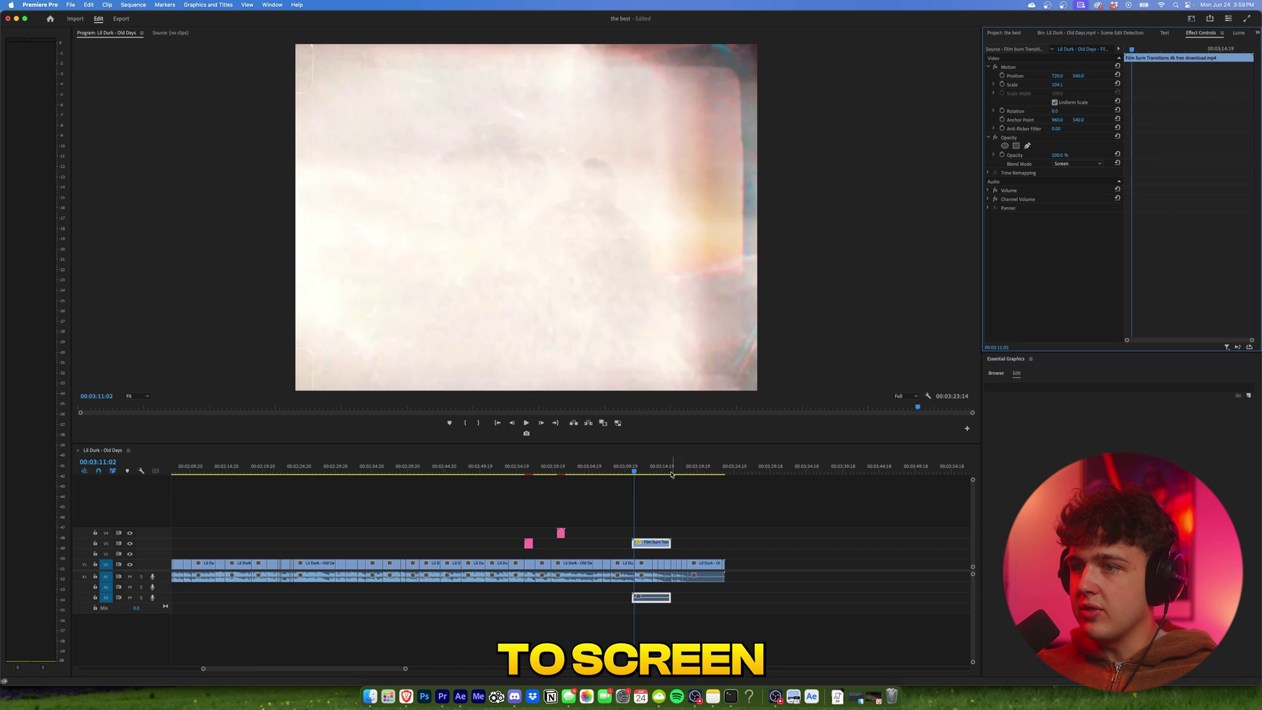
- Move the film burn clip to V2 over the cuts starting at about 00:02:49 and play that section
{"action": "left_click_drag", "start_coordinate": [578, 470], "coordinate": [482, 471]}
{"action": "left_click_drag", "start_coordinate": [651, 544], "coordinate": [493, 554]}
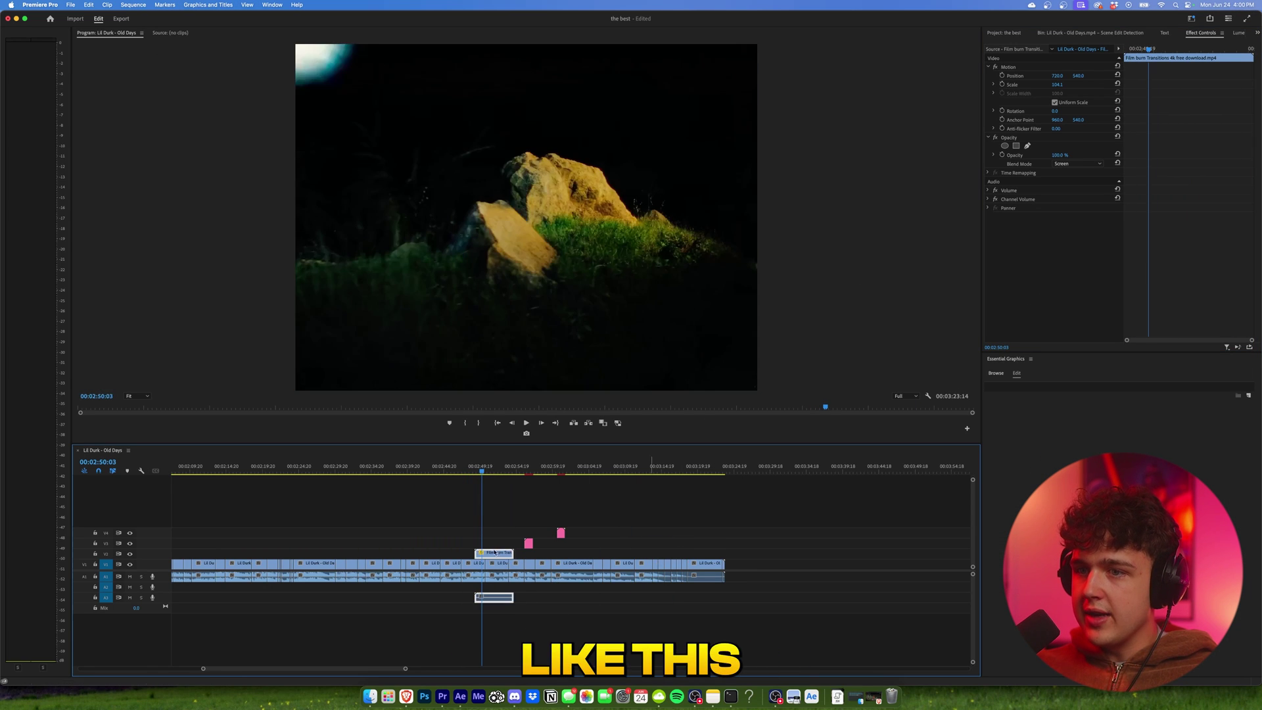
{"action": "left_click", "coordinate": [470, 470]}
{"action": "key", "text": "space"}
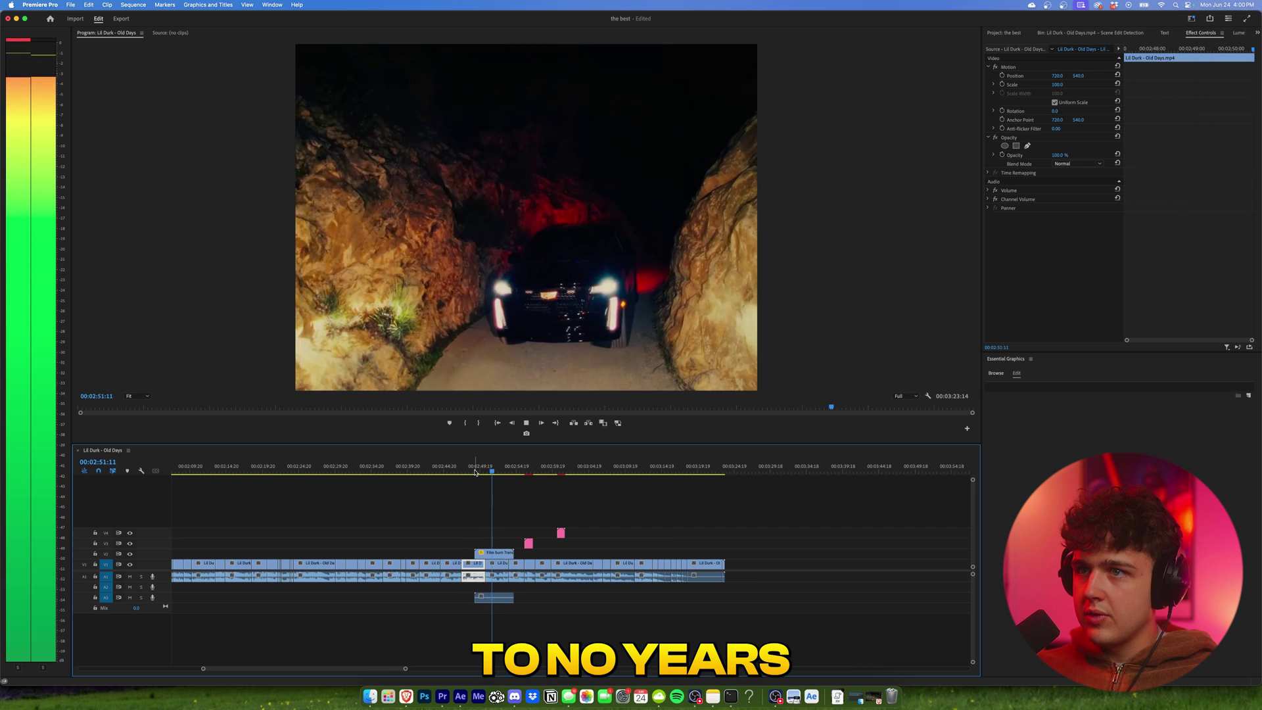
- Stop playback, switch to the Brave browser and look through the YouTube results for free film burns for more overlays
{"action": "key", "text": "space"}
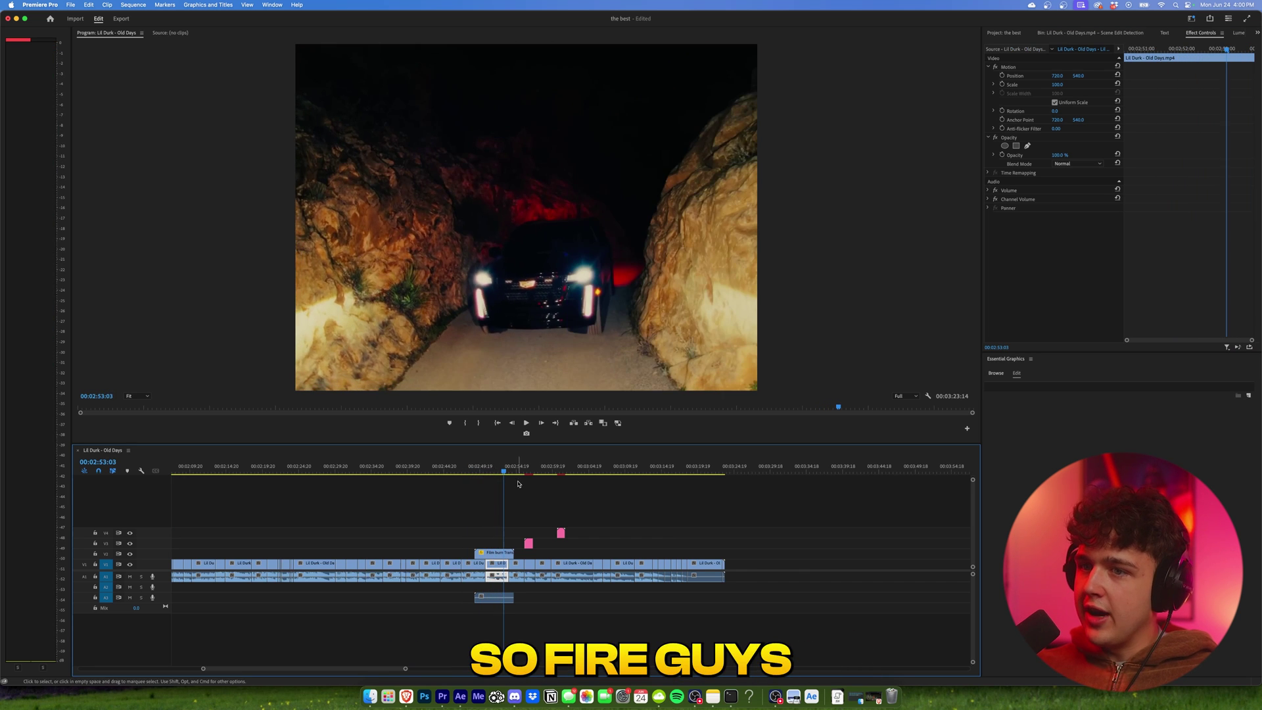
{"action": "left_click_drag", "start_coordinate": [502, 471], "coordinate": [498, 472]}
{"action": "left_click", "coordinate": [406, 696]}
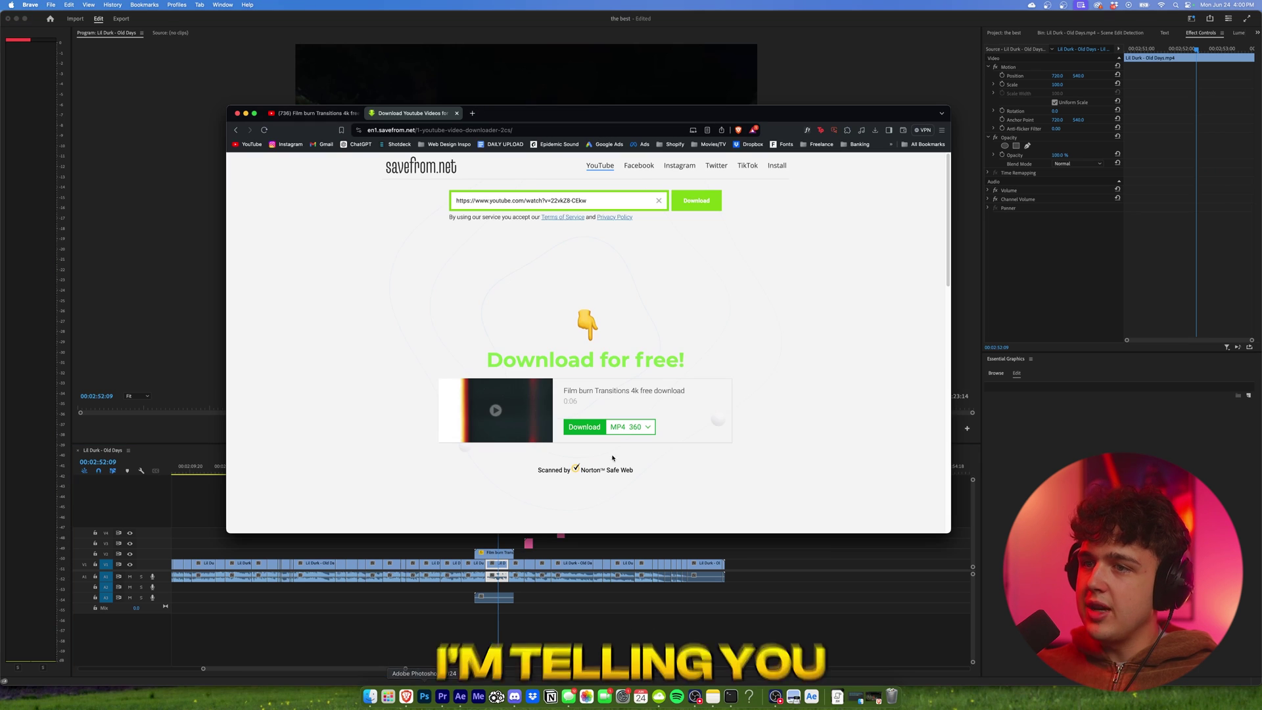
{"action": "left_click", "coordinate": [361, 113]}
{"action": "left_click_drag", "start_coordinate": [510, 119], "coordinate": [492, 95]}
{"action": "scroll", "coordinate": [791, 245], "scroll_direction": "down", "scroll_amount": 7}
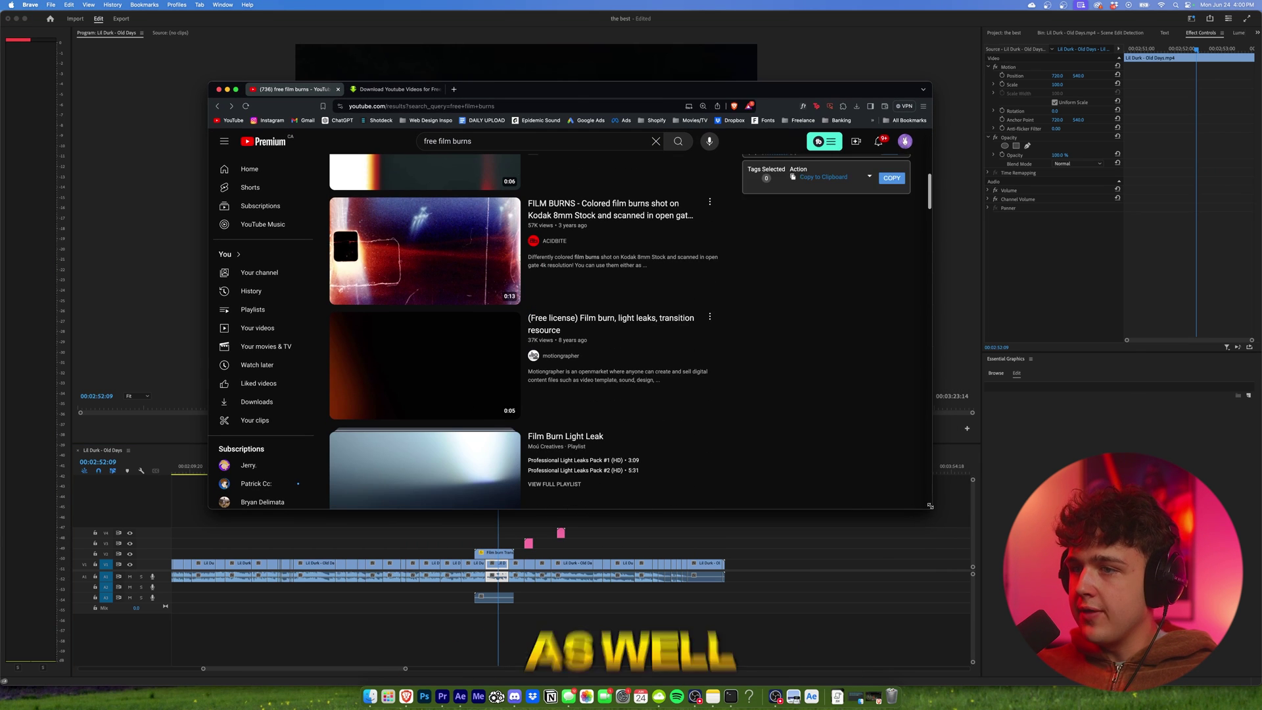
{"action": "left_click_drag", "start_coordinate": [941, 514], "coordinate": [1125, 687]}
{"action": "scroll", "coordinate": [812, 208], "scroll_direction": "down", "scroll_amount": 10}
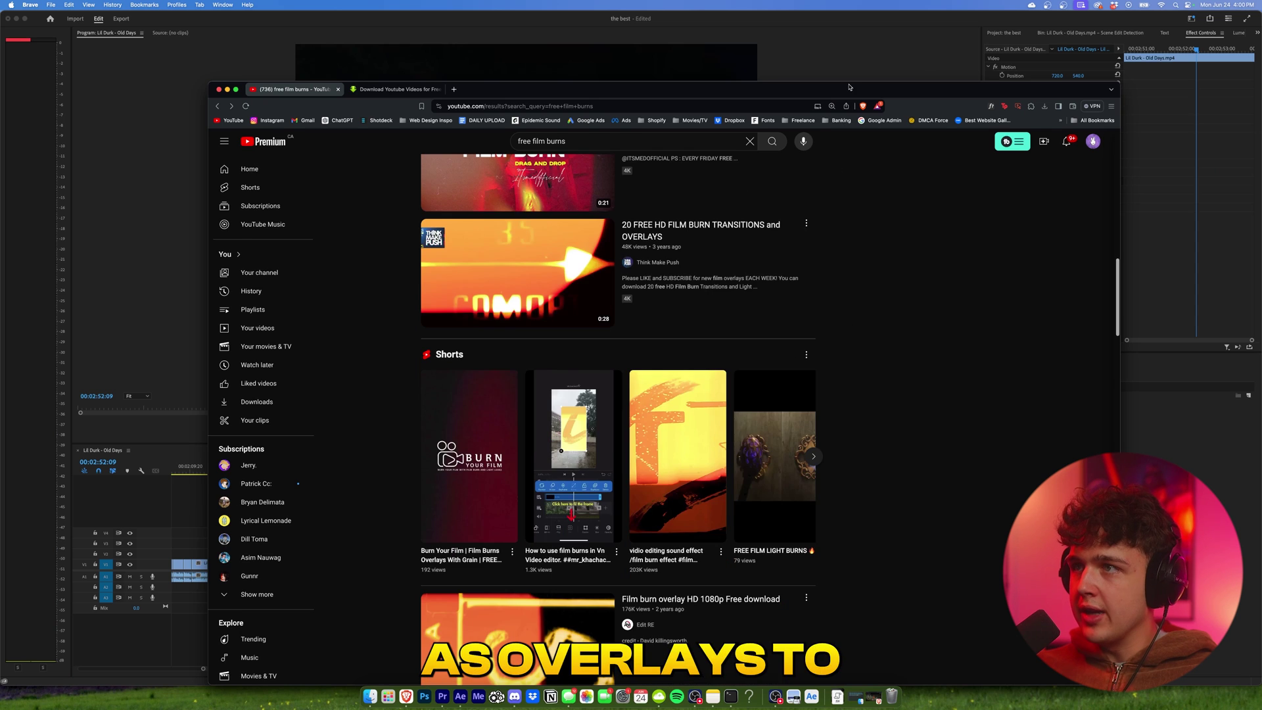
{"action": "left_click_drag", "start_coordinate": [849, 87], "coordinate": [755, 41]}
{"action": "scroll", "coordinate": [490, 309], "scroll_direction": "up", "scroll_amount": 10}
- Search YouTube for "film grain overlay" and look through the available overlay videos
{"action": "left_click_drag", "start_coordinate": [486, 95], "coordinate": [348, 91]}
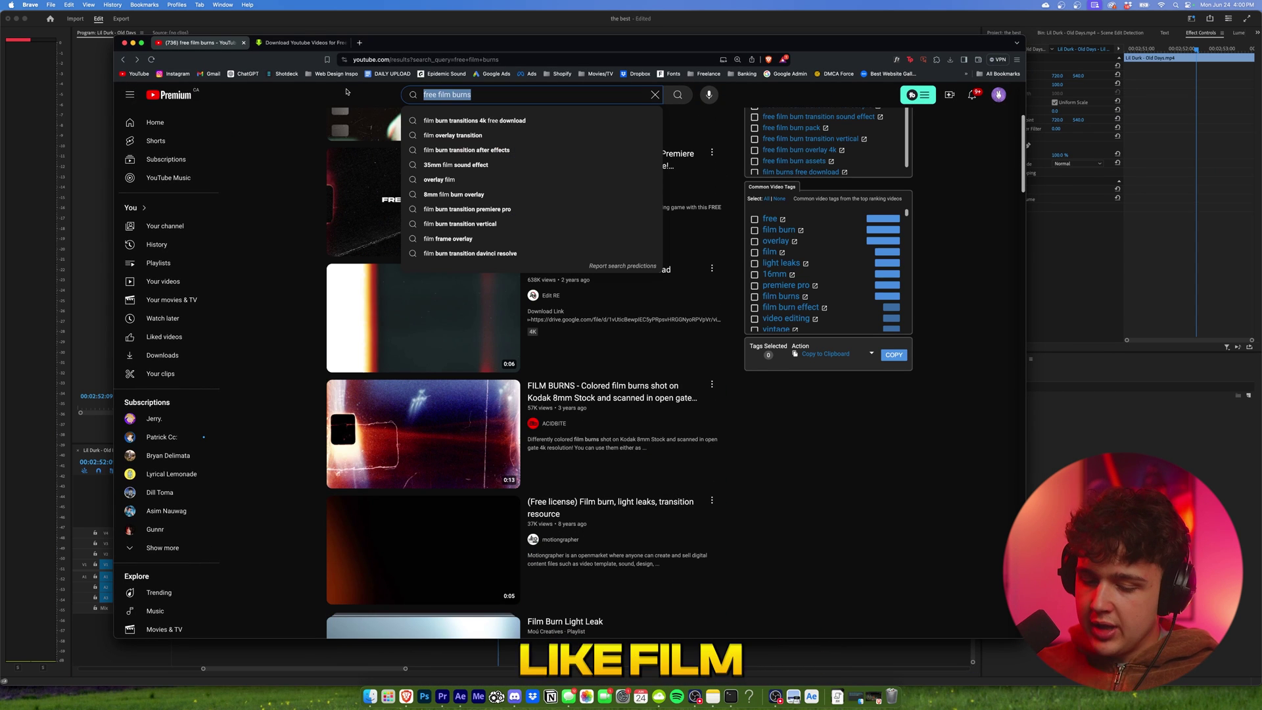
{"action": "type", "text": "fi"}
{"action": "type", "text": "lm grain overlay"}
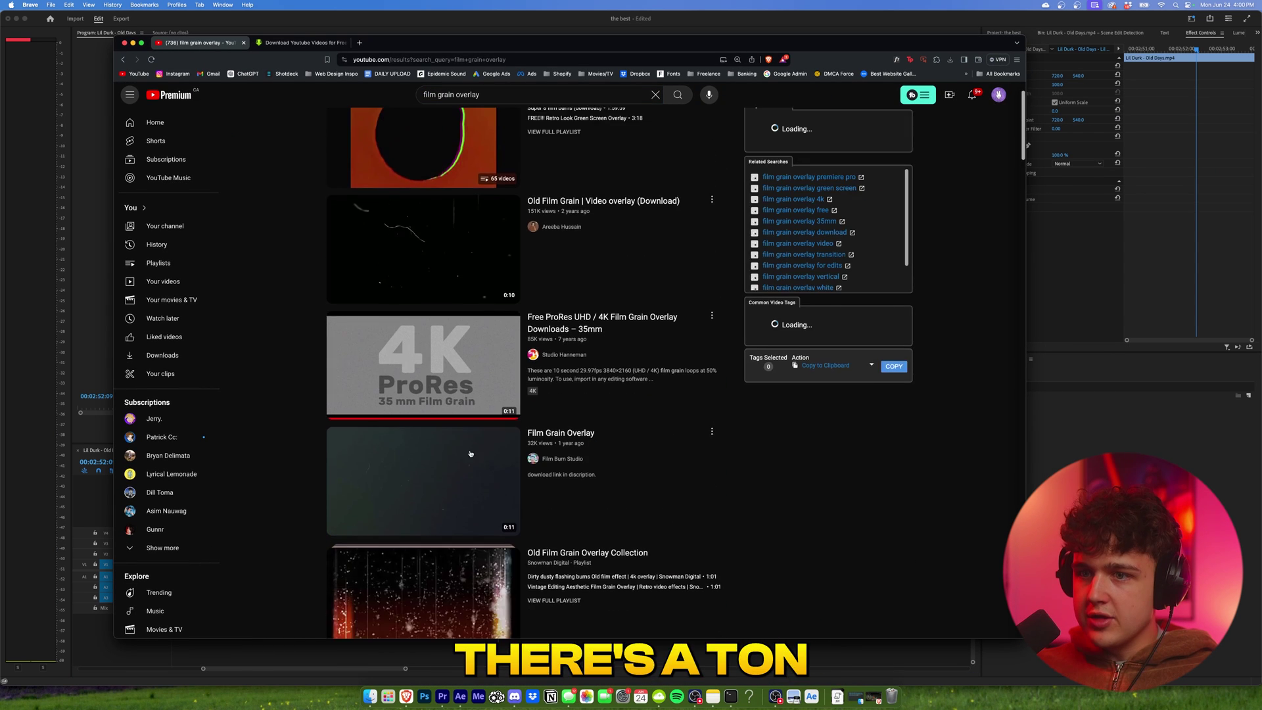
{"action": "scroll", "coordinate": [475, 546], "scroll_direction": "down", "scroll_amount": 2}
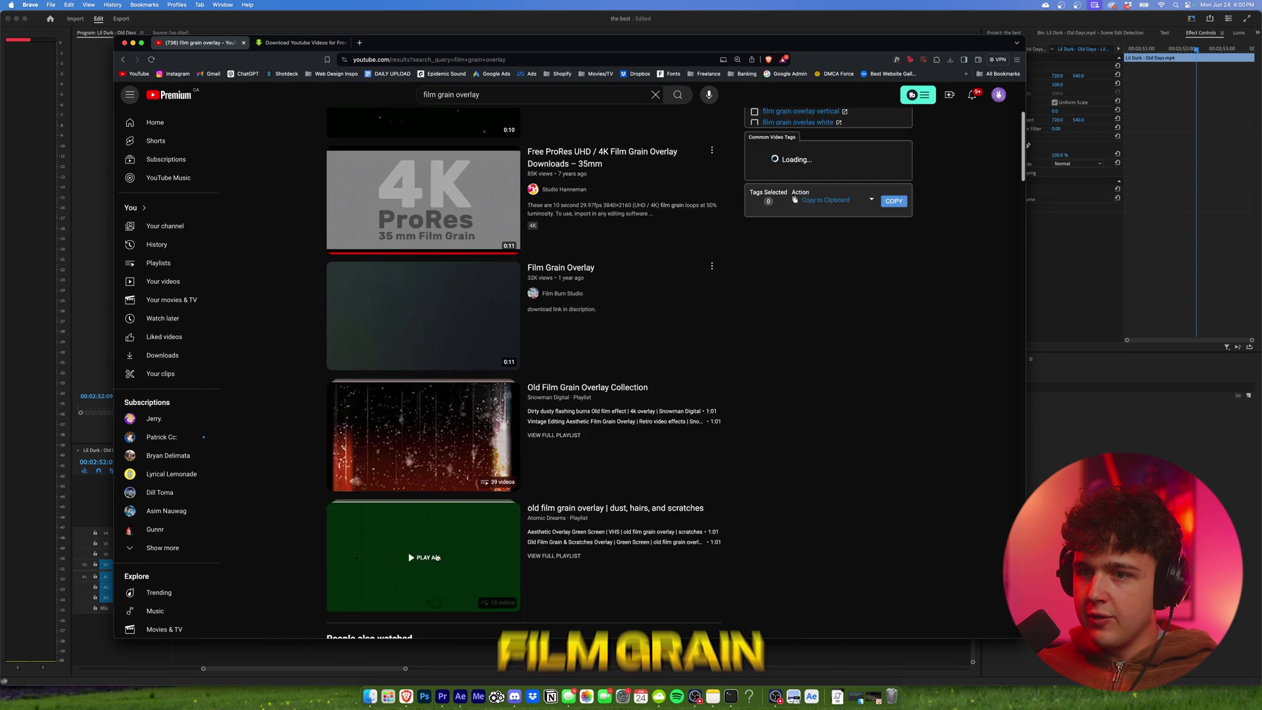
{"action": "scroll", "coordinate": [475, 545], "scroll_direction": "up", "scroll_amount": 2}
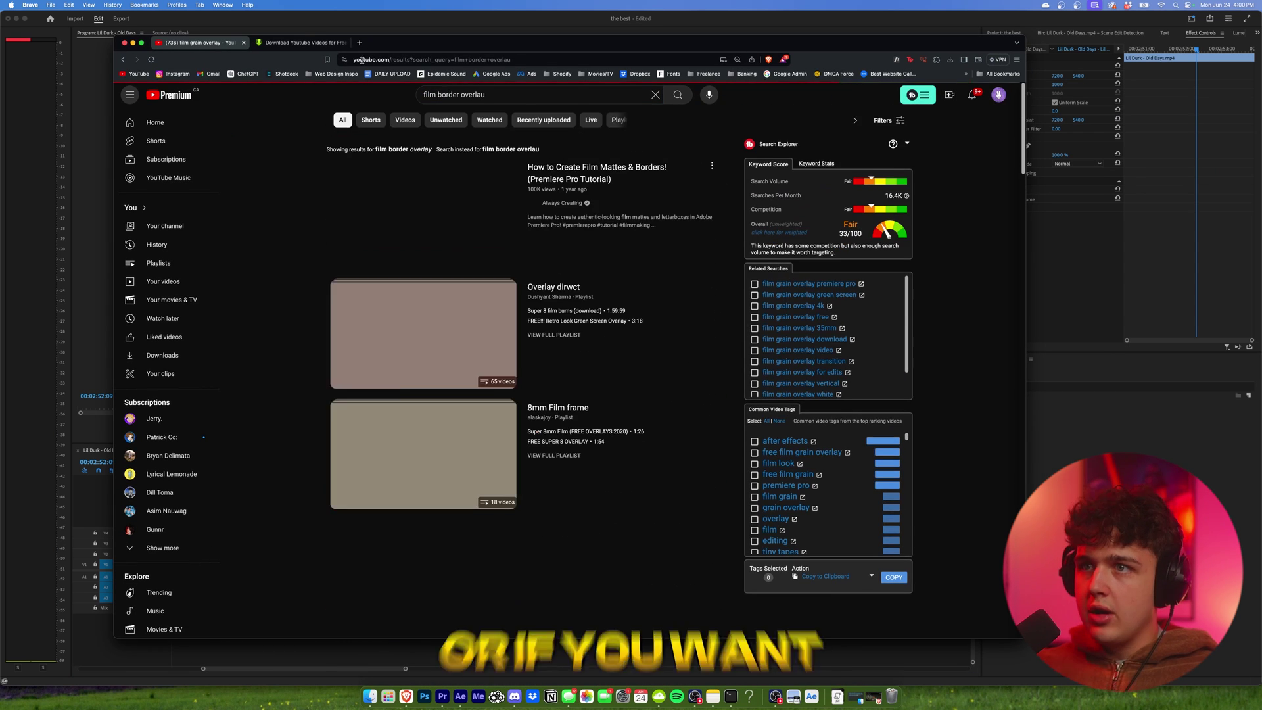
- Search YouTube for film border overlays and open the FREE AUTHENTIC FILM FRAME OVERLAY video
{"action": "scroll", "coordinate": [678, 488], "scroll_direction": "down", "scroll_amount": 3}
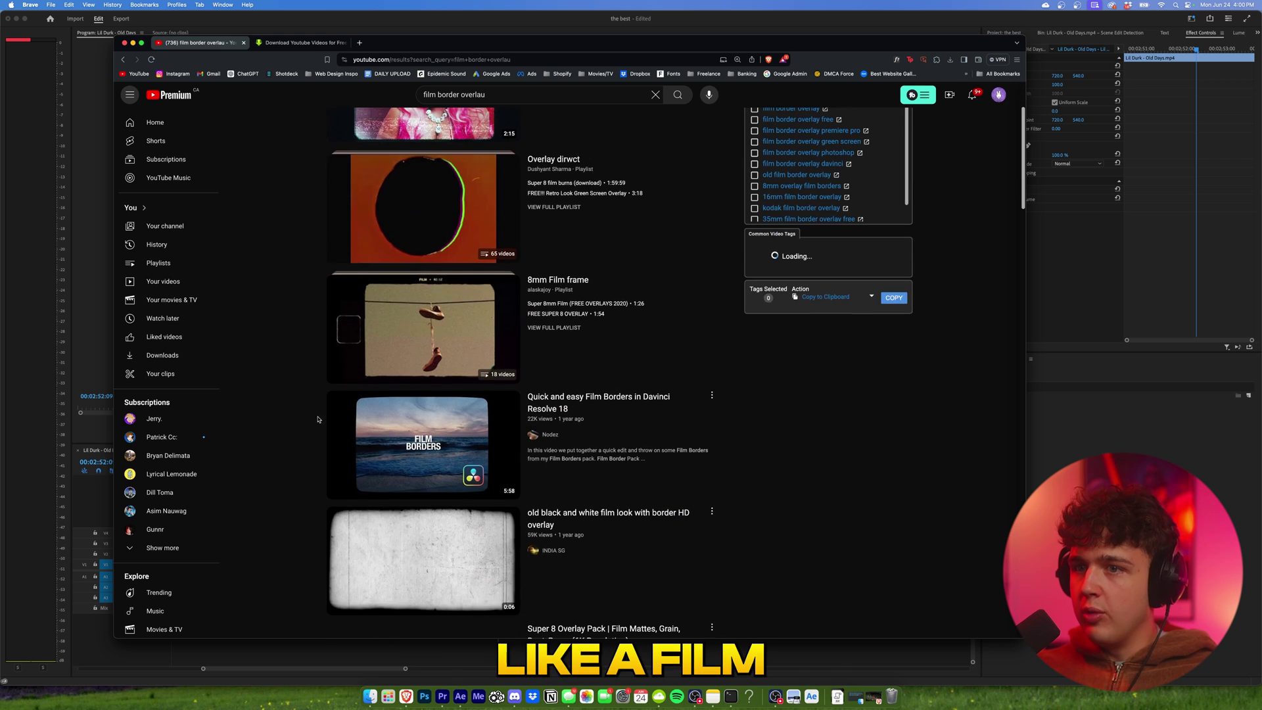
{"action": "scroll", "coordinate": [678, 487], "scroll_direction": "down", "scroll_amount": 5}
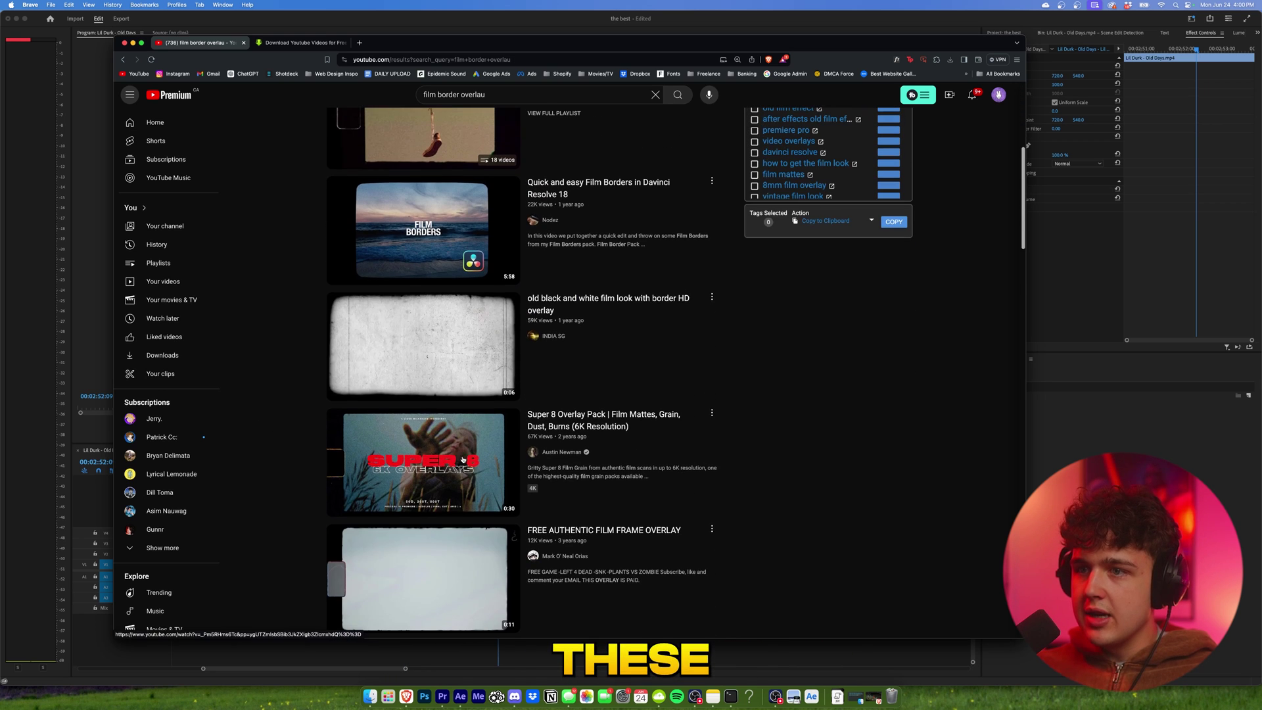
{"action": "scroll", "coordinate": [463, 459], "scroll_direction": "down", "scroll_amount": 5}
{"action": "left_click", "coordinate": [463, 395]}
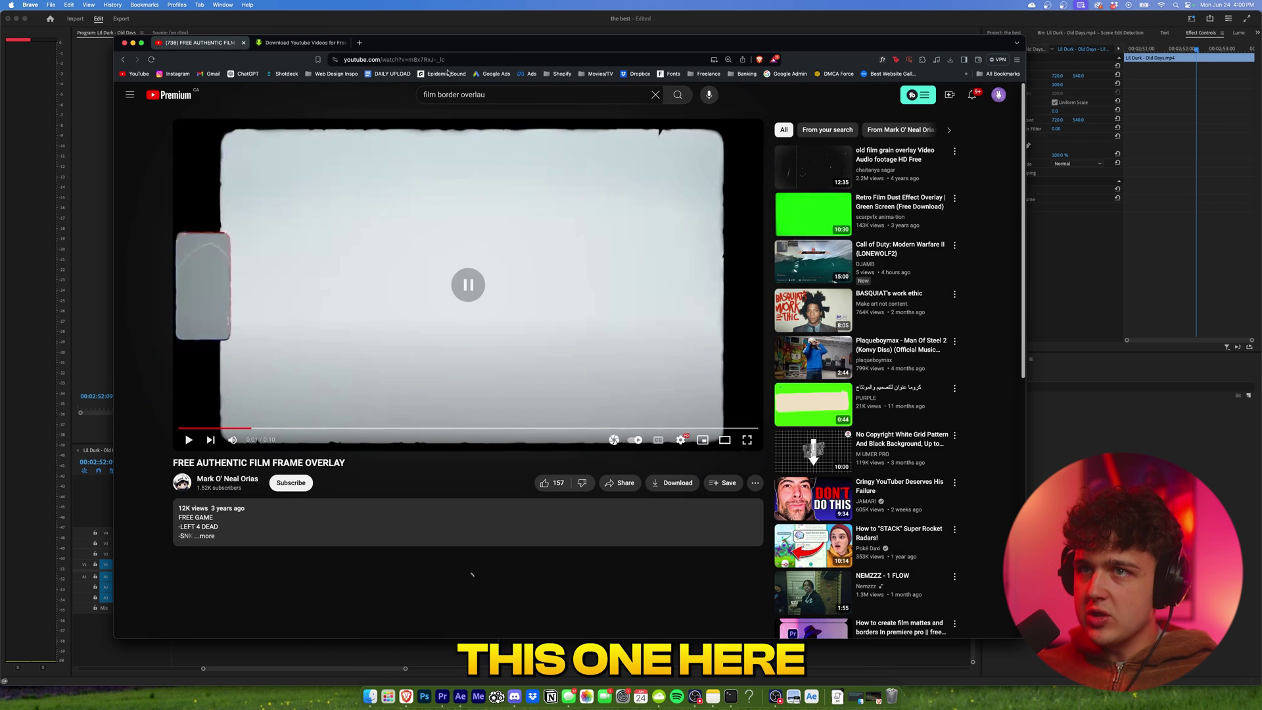
- Download the film frame overlay from its link with 4K Video Downloader+ and place it on V3 in Premiere Pro at about 00:03:03
{"action": "left_click", "coordinate": [472, 61]}
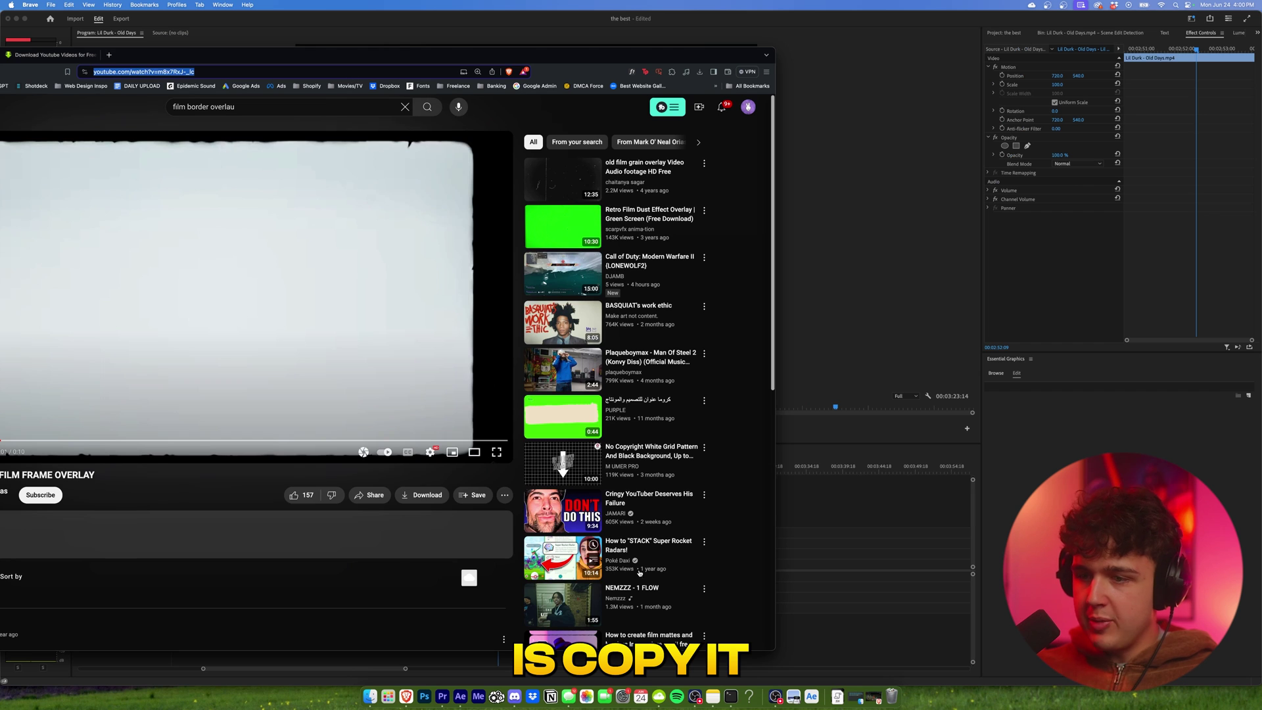
{"action": "left_click", "coordinate": [662, 701]}
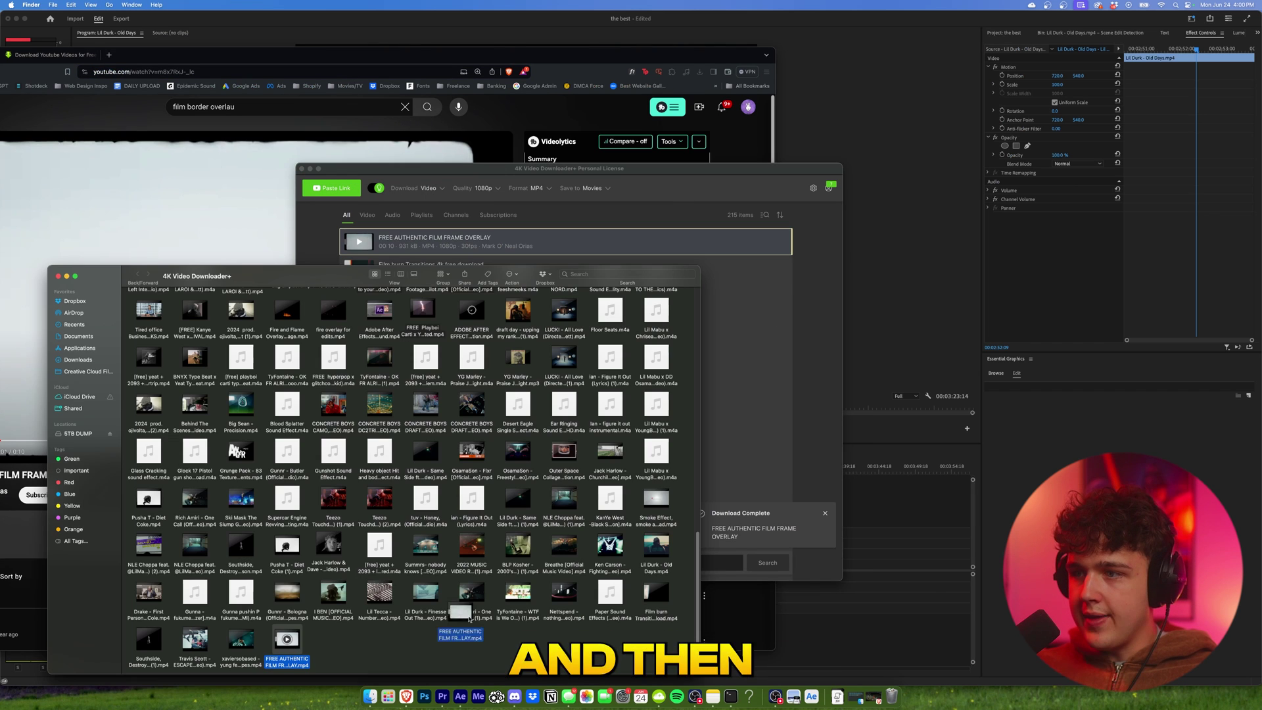
{"action": "left_click_drag", "start_coordinate": [276, 660], "coordinate": [585, 543]}
- Turn off Uniform Scale for the frame overlay and adjust its height and width separately so the border fills the sequence frame
{"action": "left_click", "coordinate": [603, 471]}
{"action": "left_click_drag", "start_coordinate": [1056, 85], "coordinate": [1038, 84]}
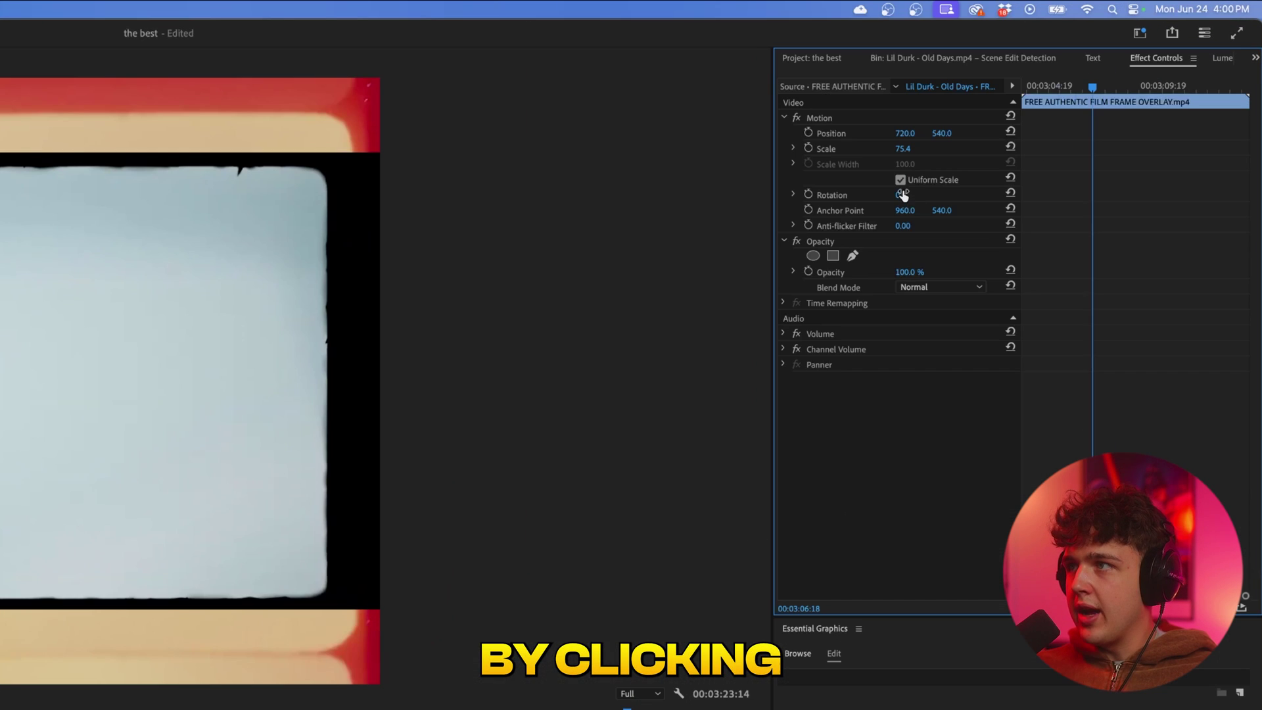
{"action": "left_click", "coordinate": [900, 180]}
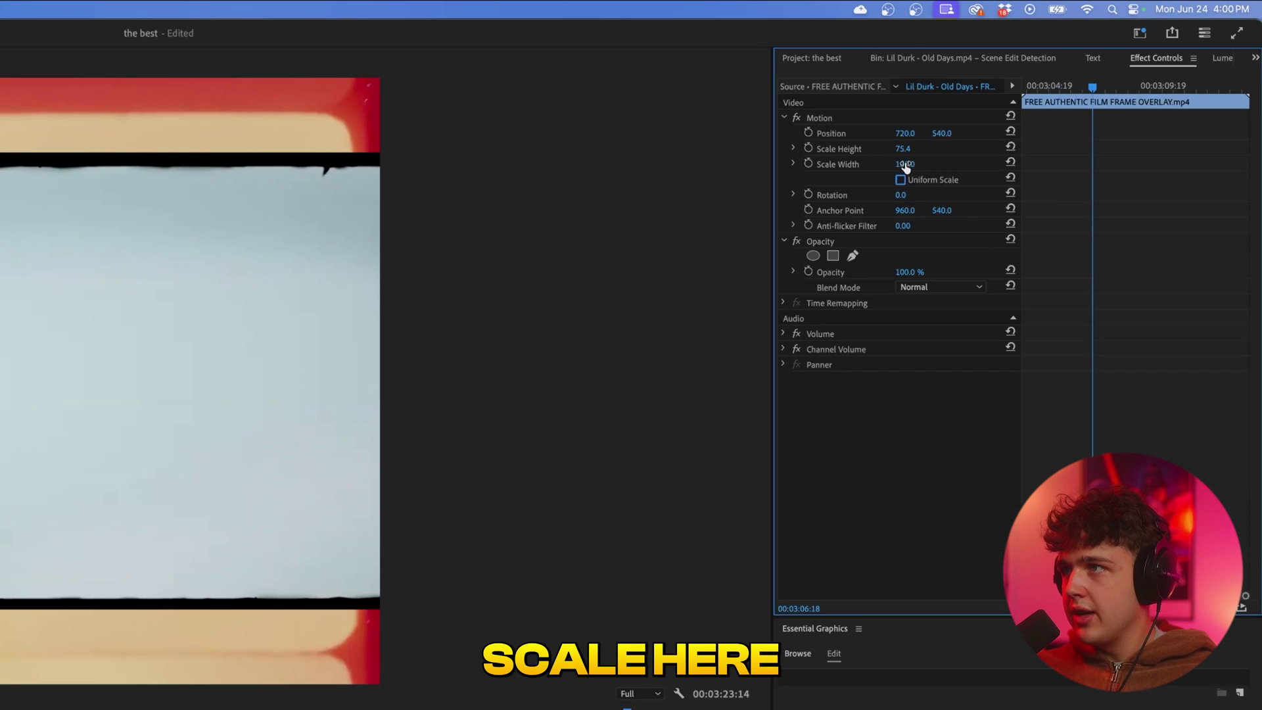
{"action": "left_click_drag", "start_coordinate": [905, 166], "coordinate": [735, 167]}
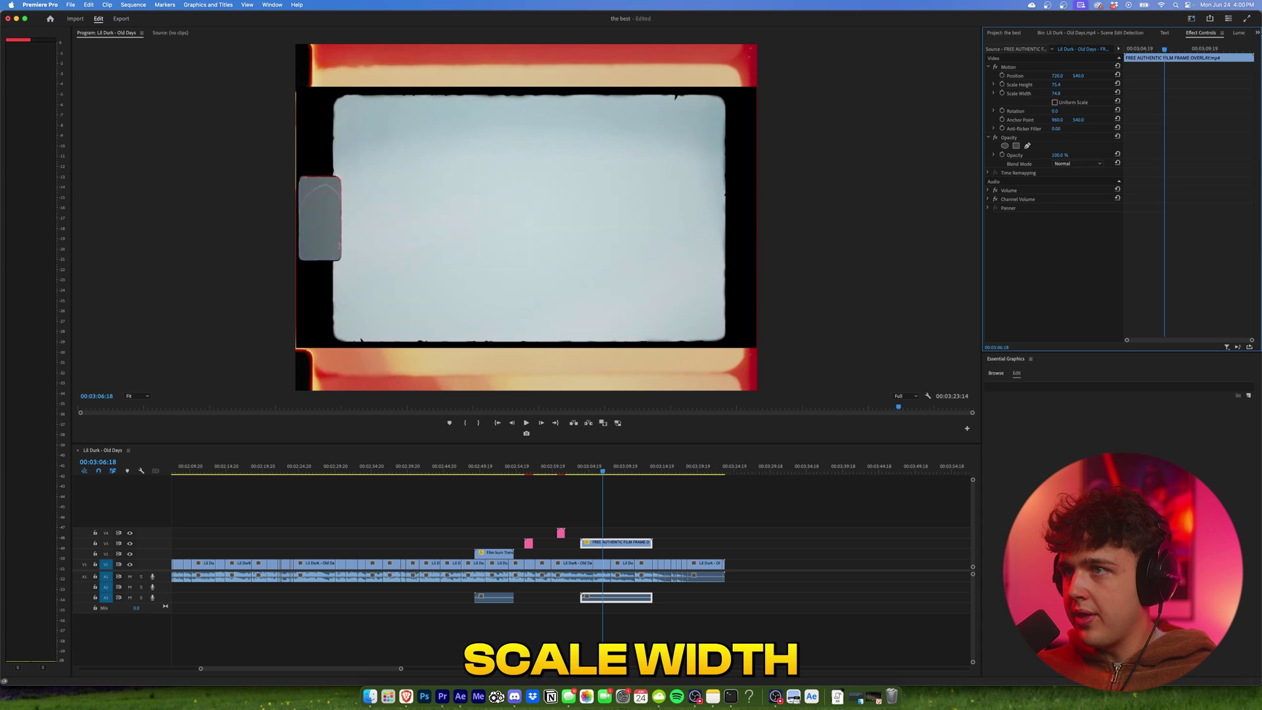
{"action": "left_click_drag", "start_coordinate": [1056, 84], "coordinate": [1087, 85]}
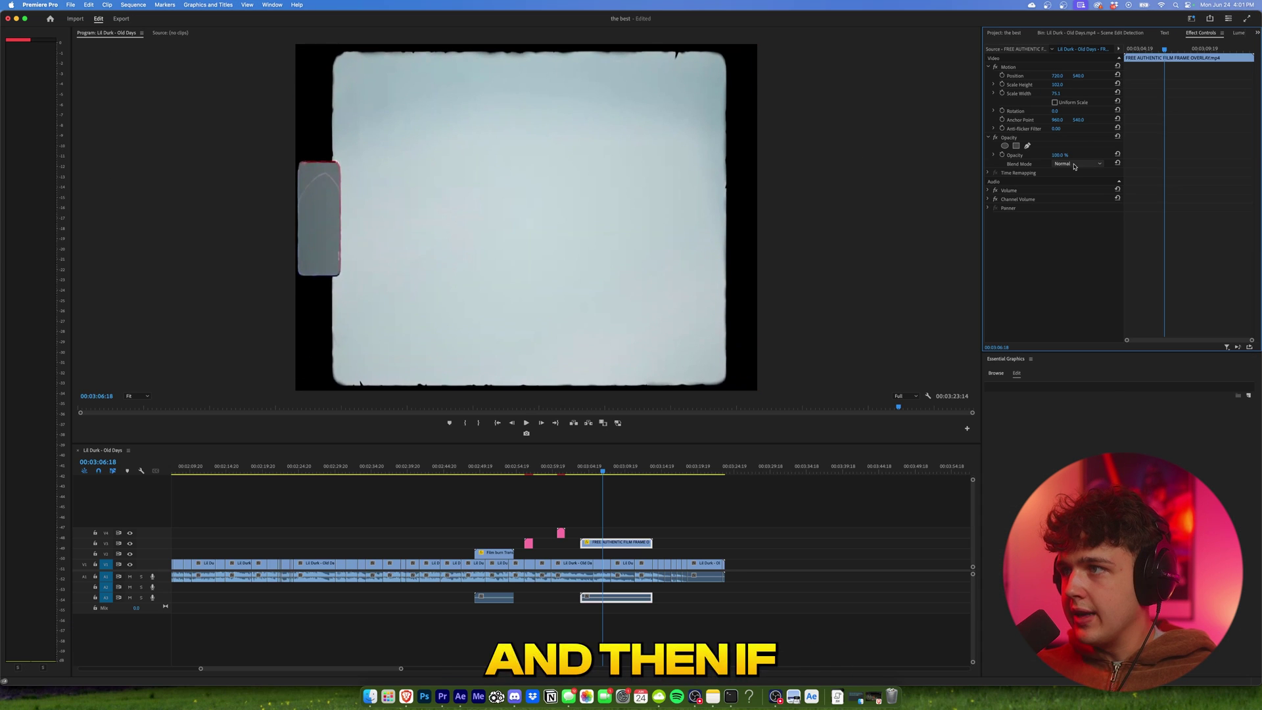
- Set the frame overlay's Blend Mode to Color Dodge and move the clip to V4, starting at about 00:02:29
{"action": "left_click", "coordinate": [1076, 164]}
{"action": "left_click", "coordinate": [1079, 251]}
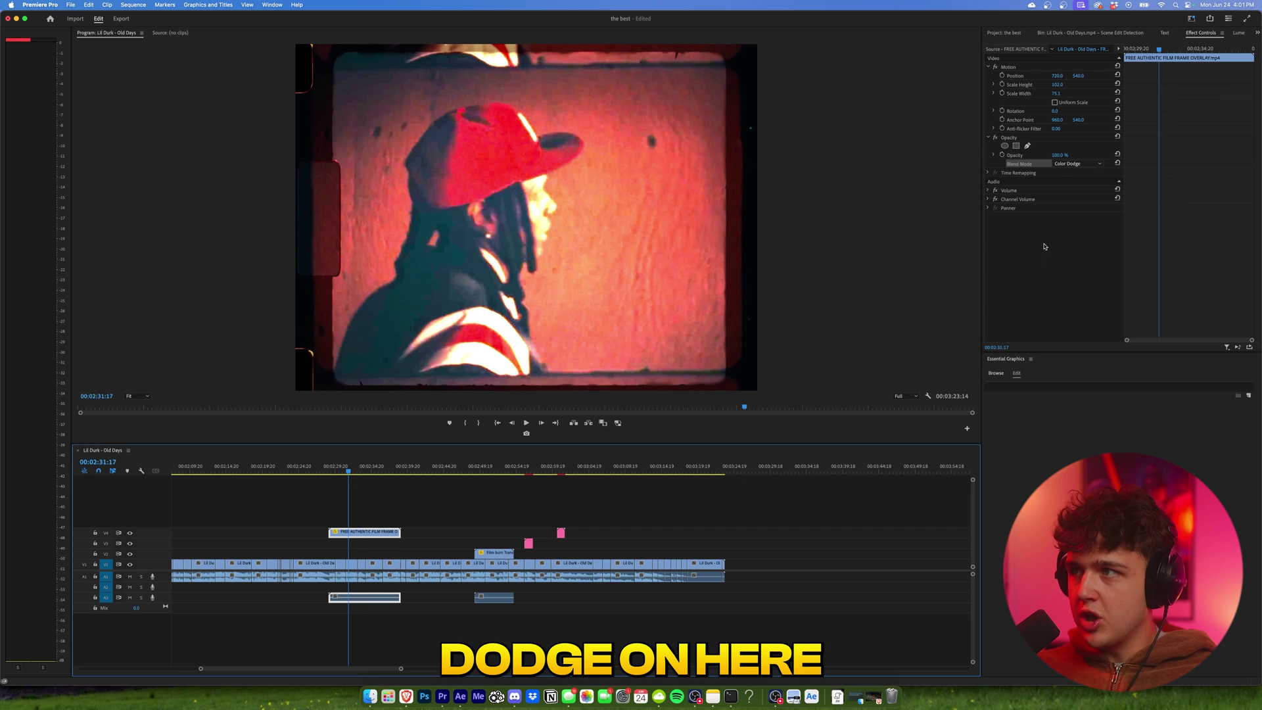
- Change the frame overlay's Blend Mode to Overlay and play the footage beneath it to preview the look
{"action": "left_click", "coordinate": [1076, 164]}
{"action": "left_click", "coordinate": [1068, 291]}
{"action": "left_click_drag", "start_coordinate": [354, 470], "coordinate": [364, 474]}
{"action": "key", "text": "space"}
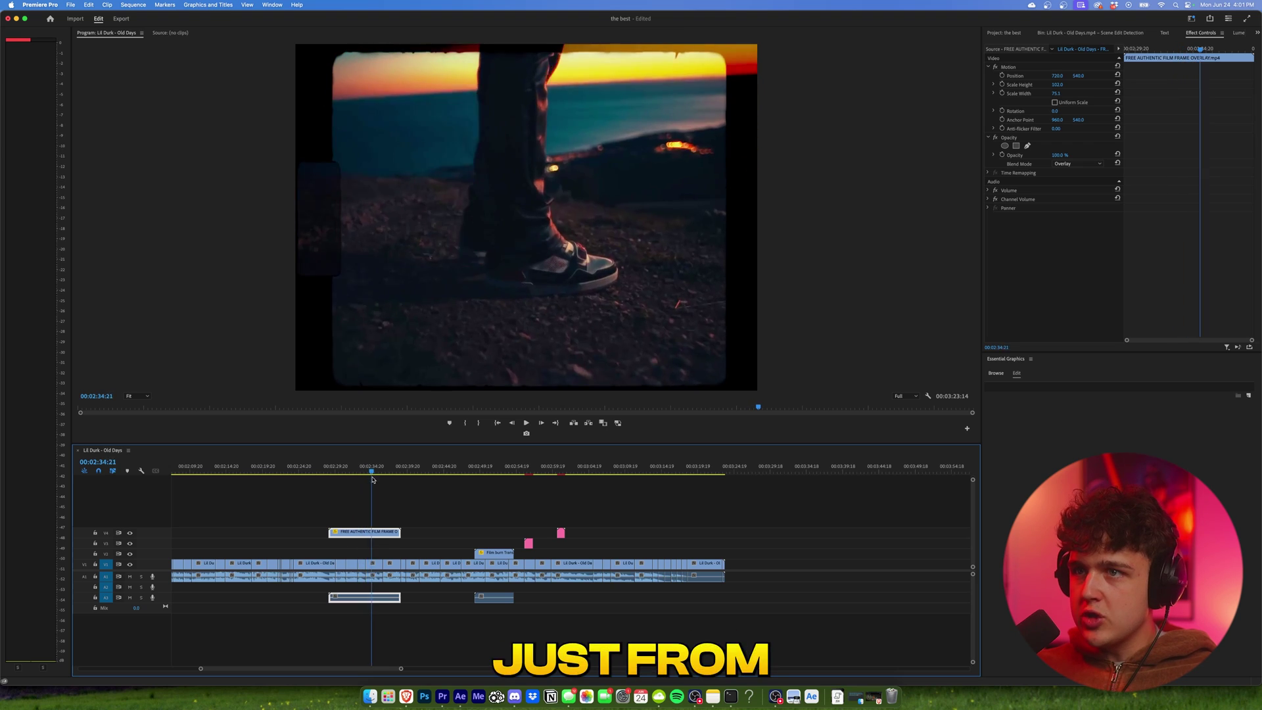